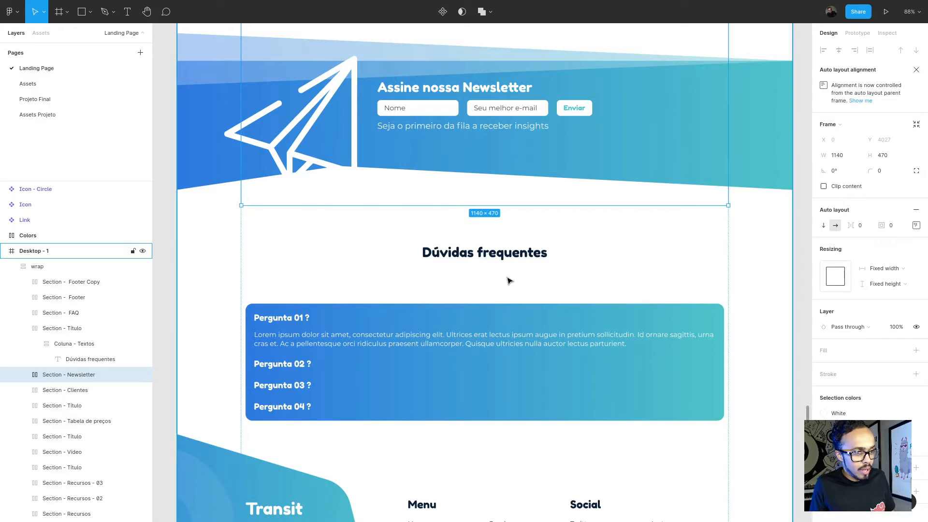
- Switch from Figma to Elementor, duplicate the "Nossos Cliente" title section and move the copy below the newsletter section
click(514, 275)
key(alt+Tab)
scroll(488, 171, up, 4)
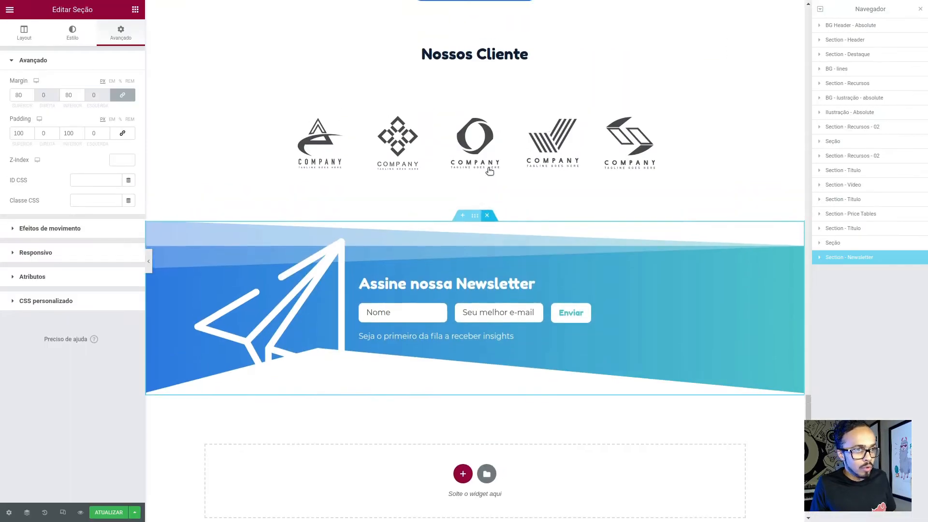
click(473, 67)
right_click(473, 67)
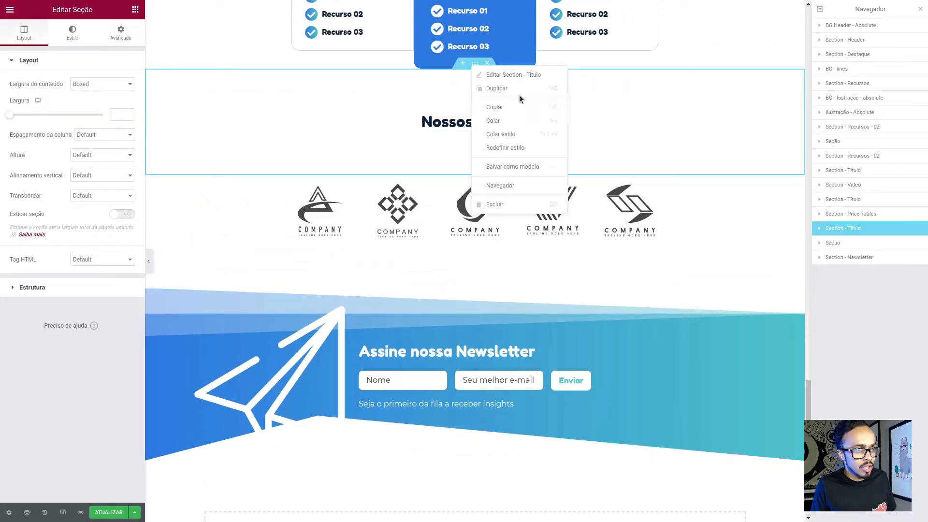
click(524, 89)
drag(836, 244, 863, 274)
scroll(509, 398, down, 3)
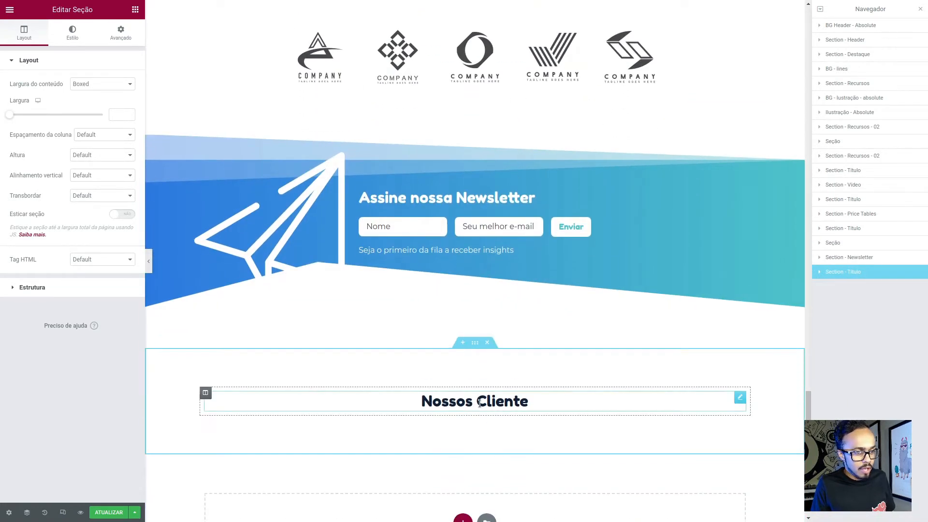
- Change the heading text in the copied title section to "Dúvidas frequentes"
click(500, 406)
triple_click(500, 406)
text(Dúvidas)
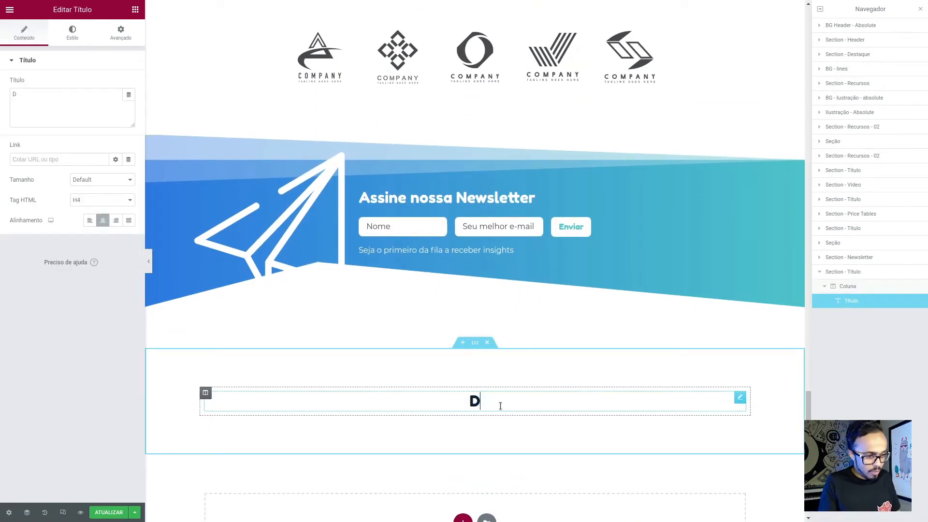
text( frequentes)
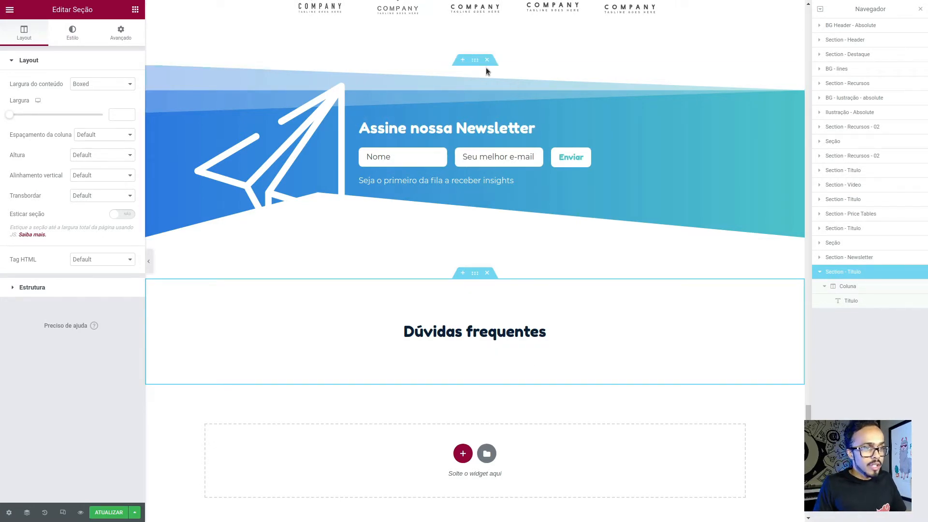
- Unlink the newsletter section's margin values and set its bottom margin to 0
click(475, 60)
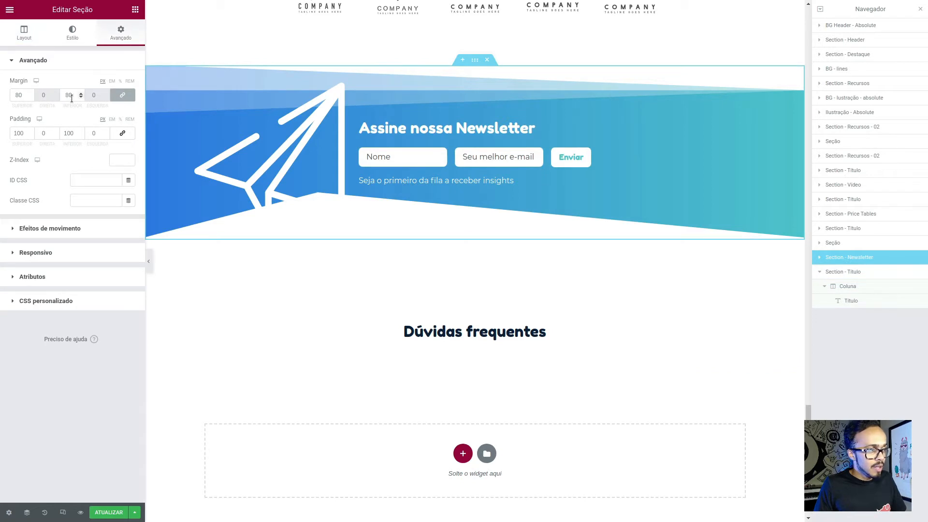
click(122, 95)
double_click(75, 95)
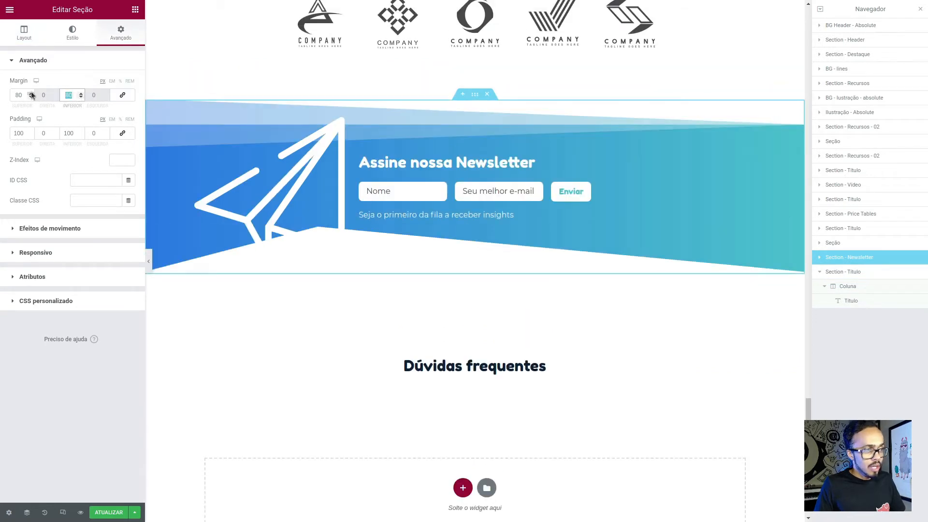
text(0)
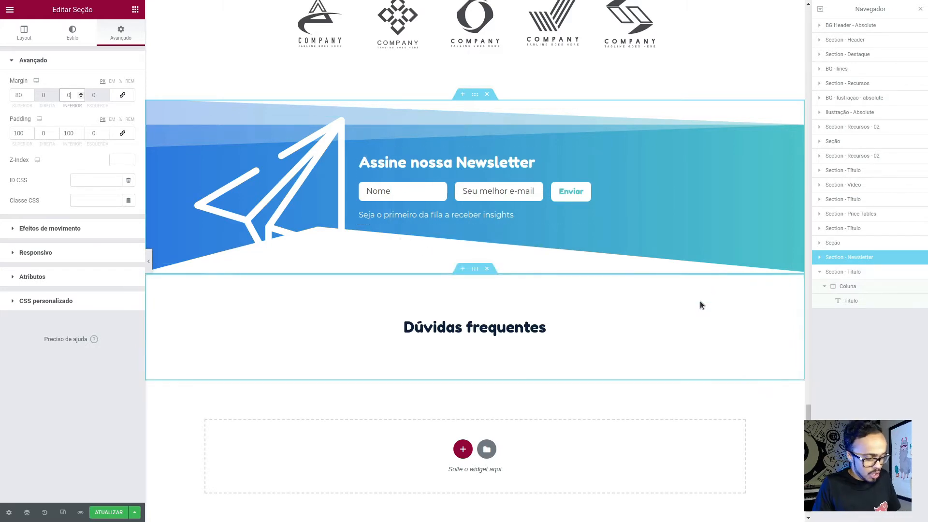
- Check the FAQ layout in the Figma design and add a single-column section below the "Dúvidas frequentes" heading in Elementor
key(alt+Tab)
click(496, 411)
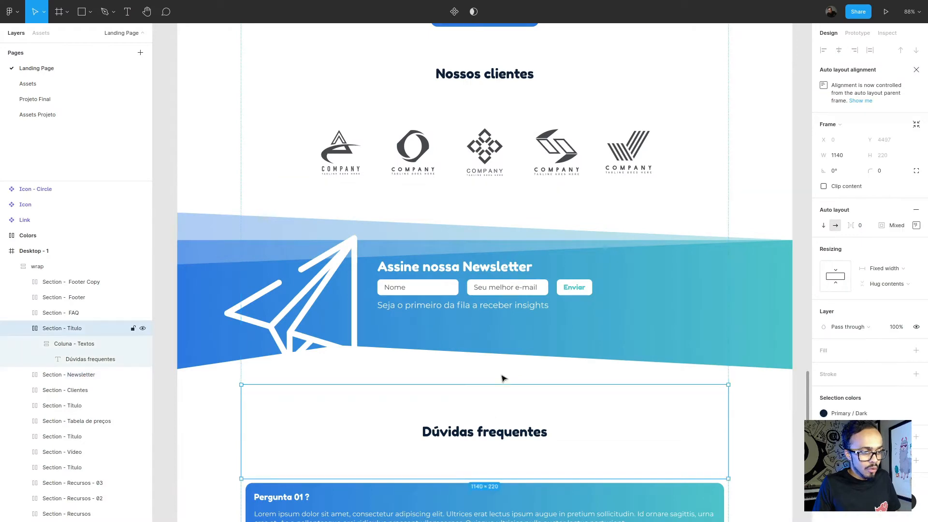
scroll(496, 283, down, 2)
scroll(494, 280, down, 5)
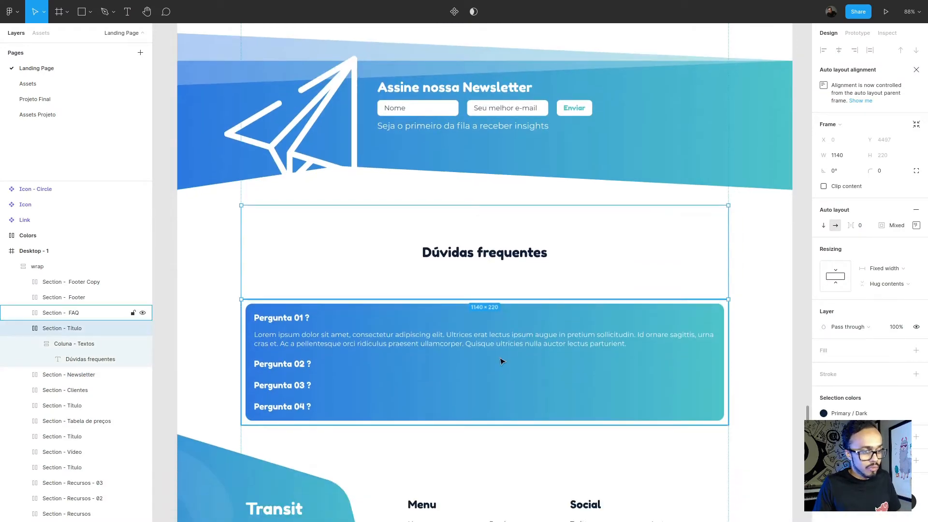
key(alt+Tab)
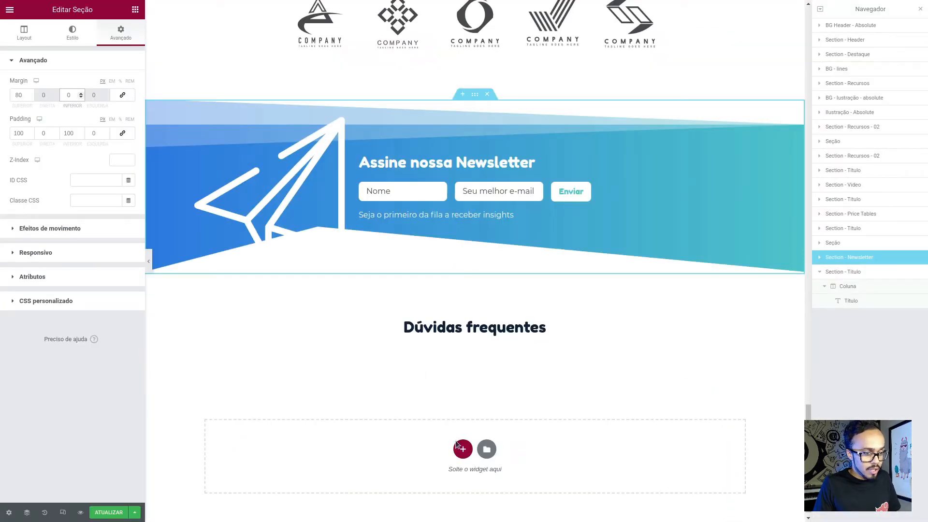
click(341, 473)
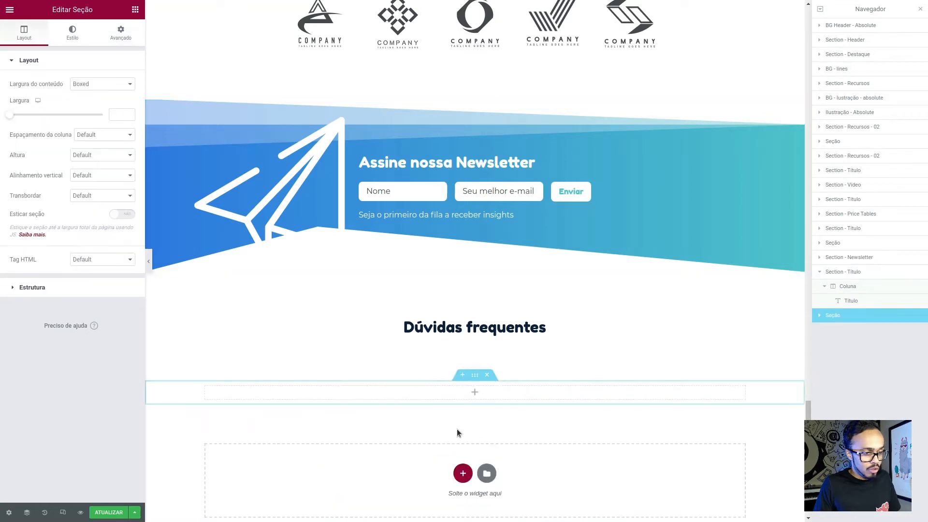
scroll(378, 381, down, 2)
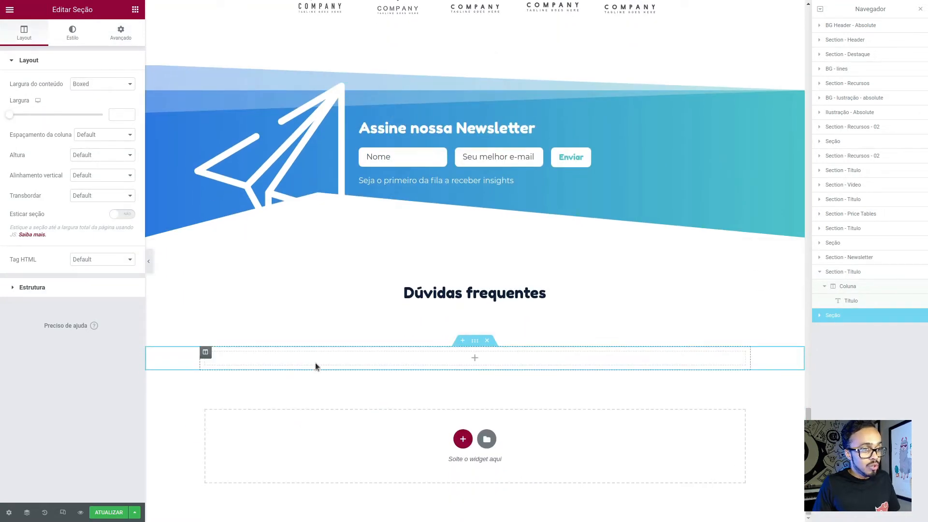
- Search the widgets for the accordion and try the Acordeão widget in the empty section
click(136, 10)
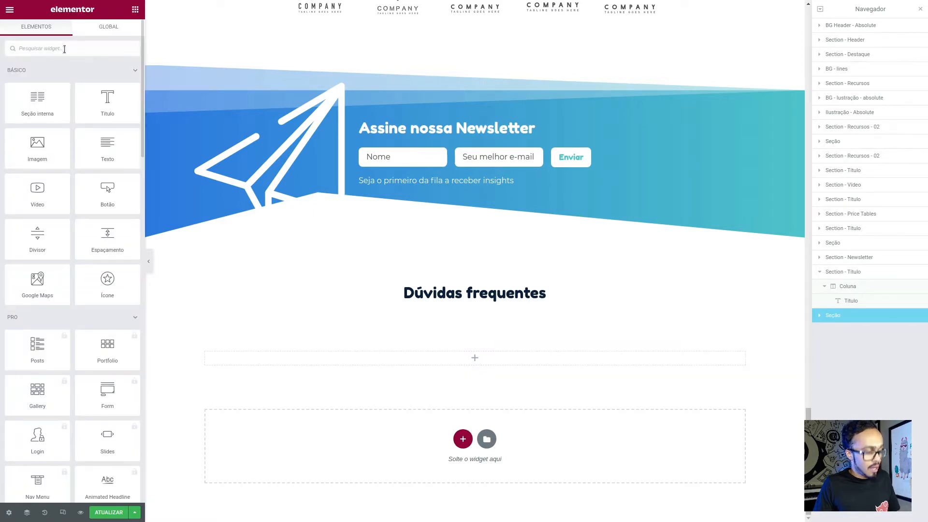
click(65, 48)
text(acor)
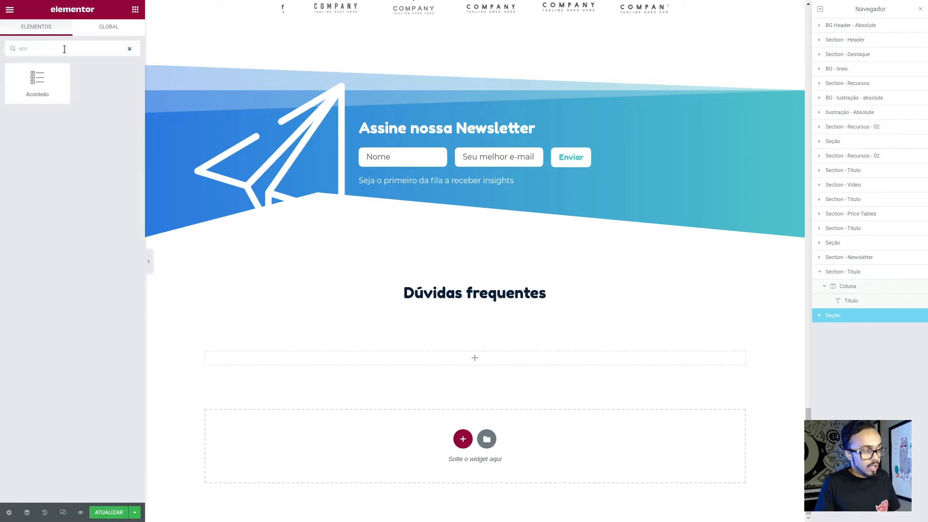
key(BackSpace)
key(BackSpace)
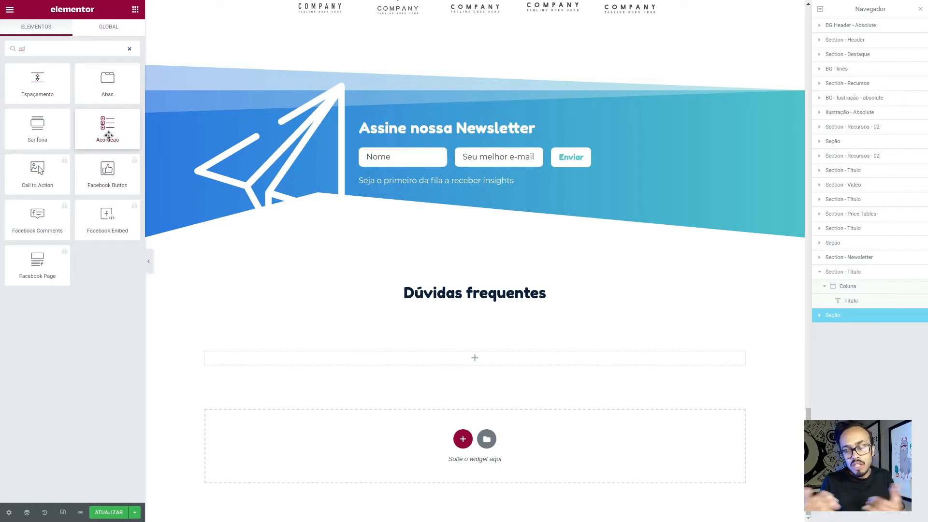
drag(109, 134, 441, 357)
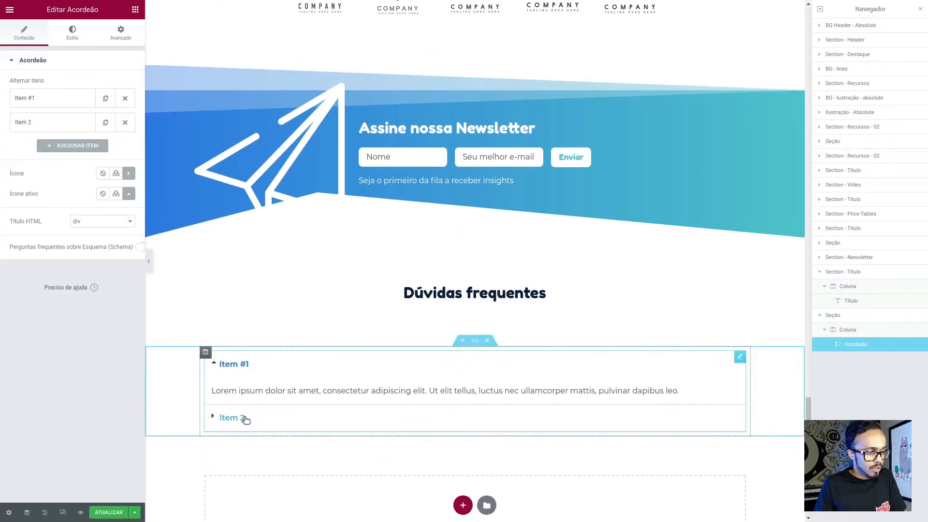
- Test expanding and collapsing the Acordeão items, and delete the widget from the section
click(244, 418)
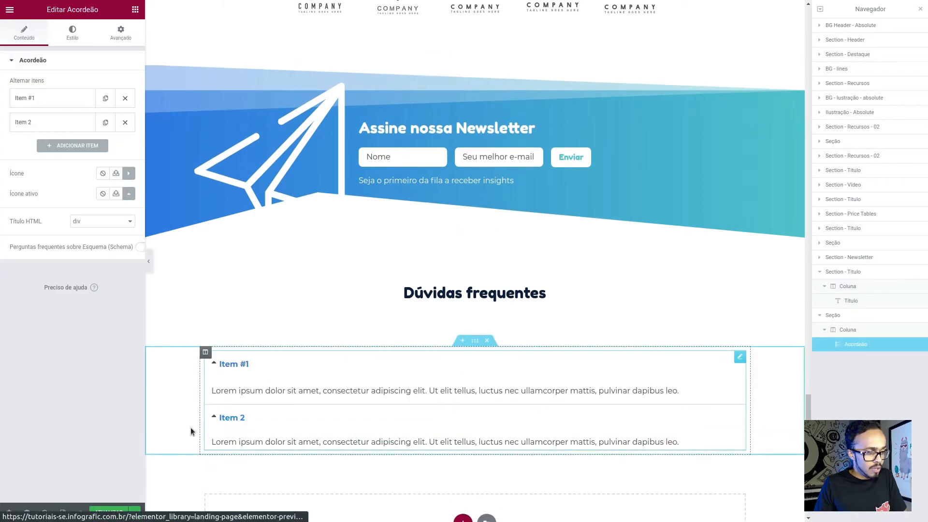
click(241, 362)
click(240, 365)
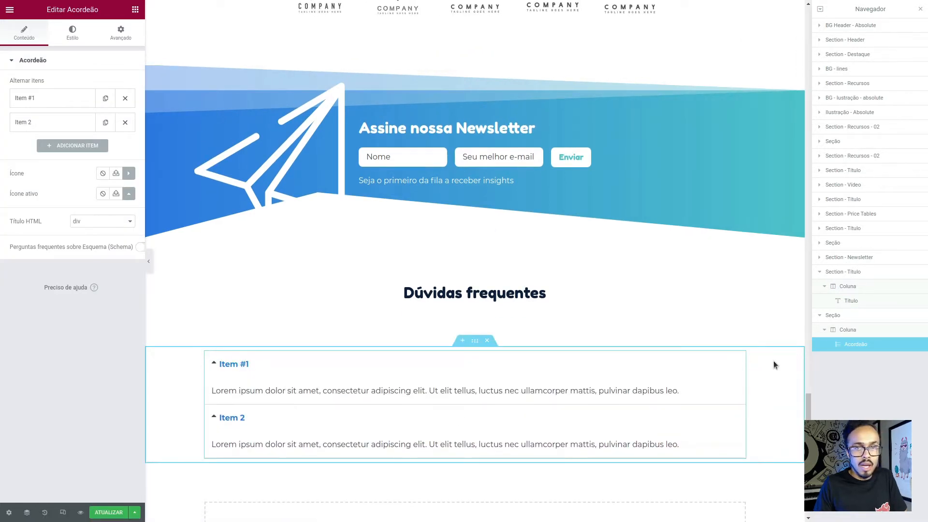
right_click(740, 357)
click(763, 493)
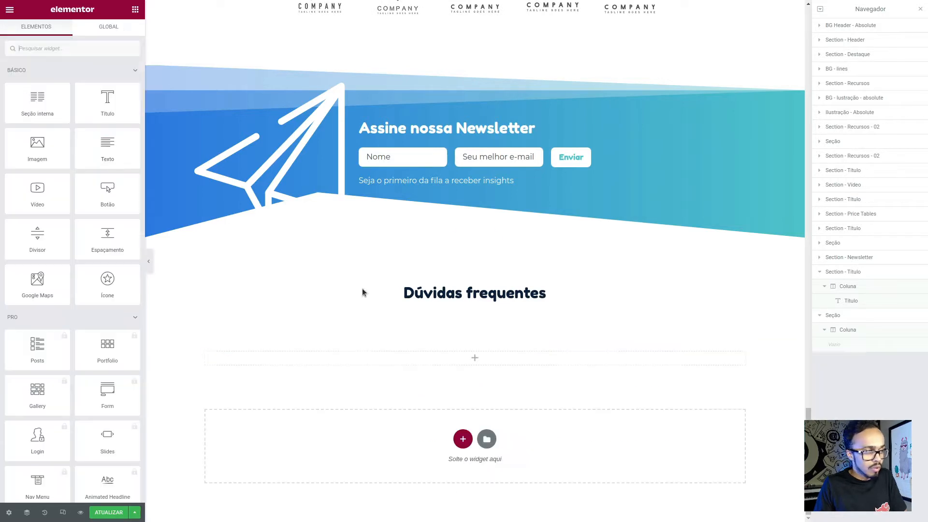
- Add the Sanfona widget to the empty section and test opening its two items
text(san)
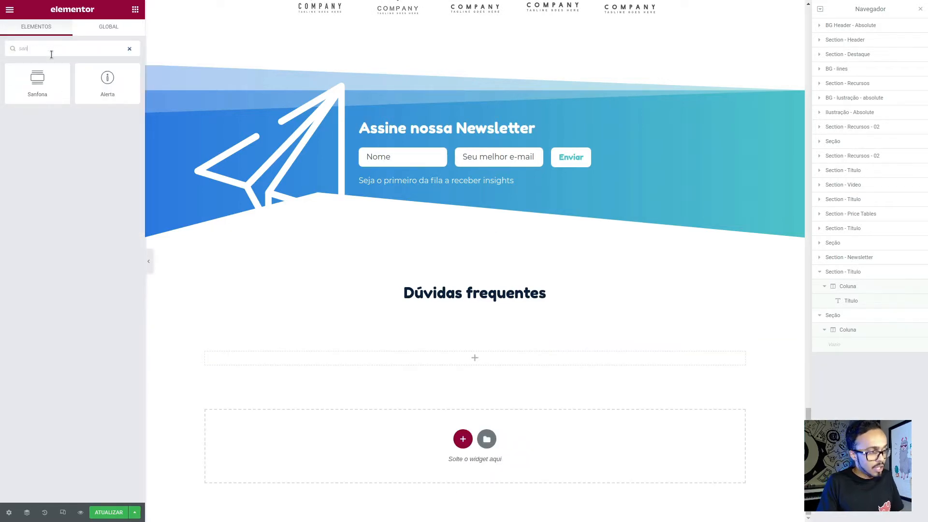
drag(37, 80, 451, 366)
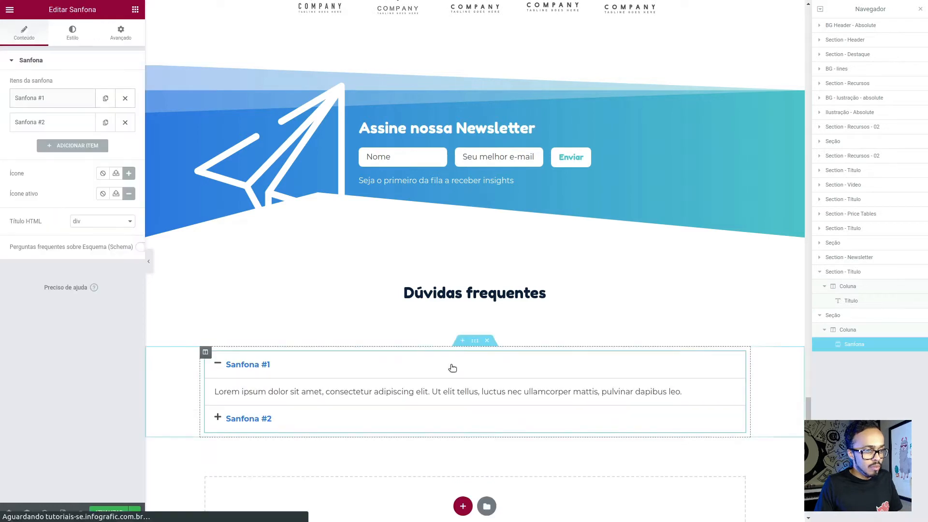
click(261, 421)
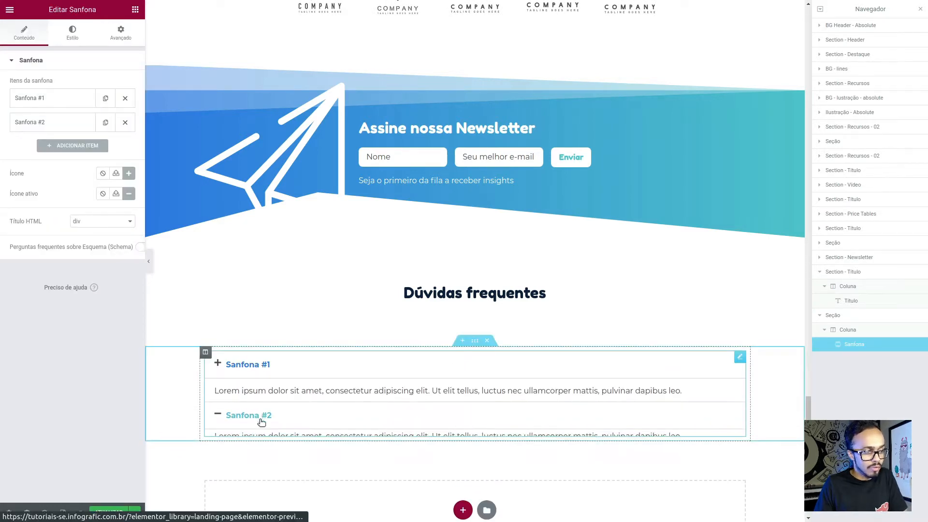
click(248, 366)
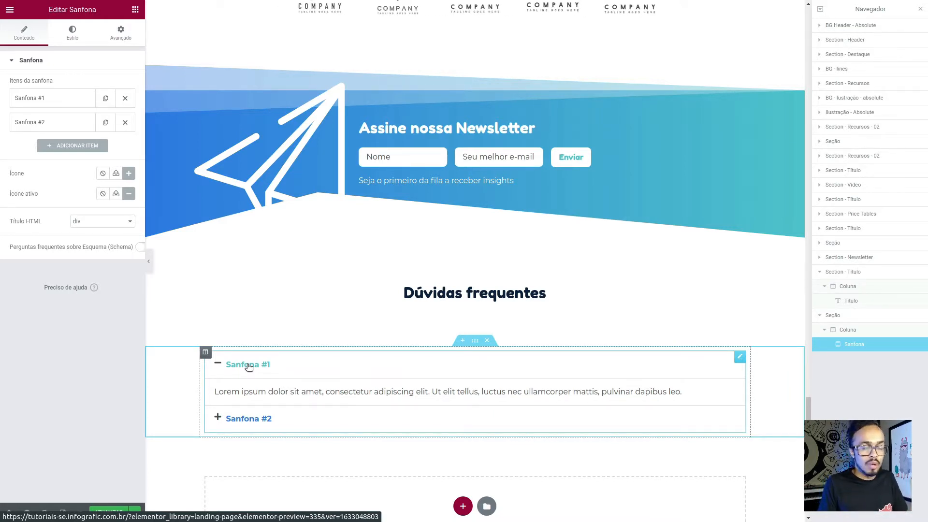
- Check the questions in the Figma FAQ design and title the first Sanfona item "Pergunta 01 ?"
key(alt+Tab)
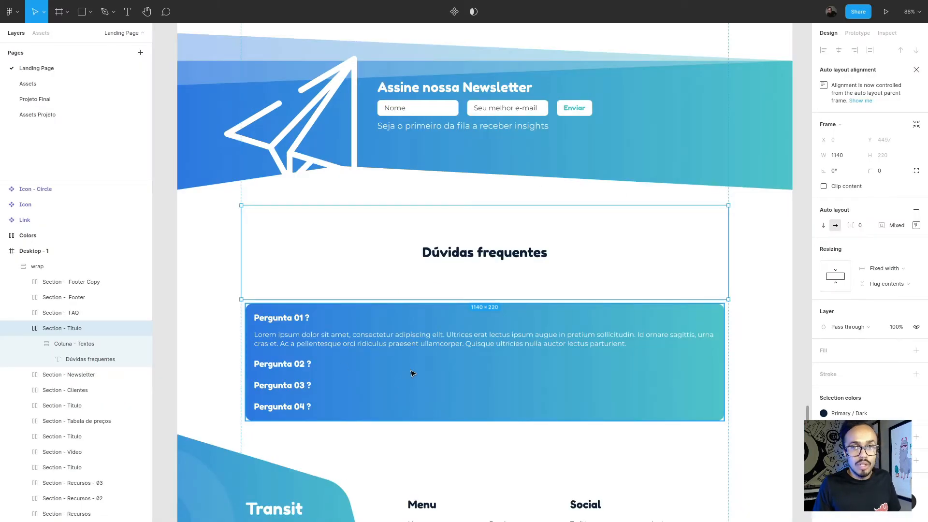
key(alt+Tab)
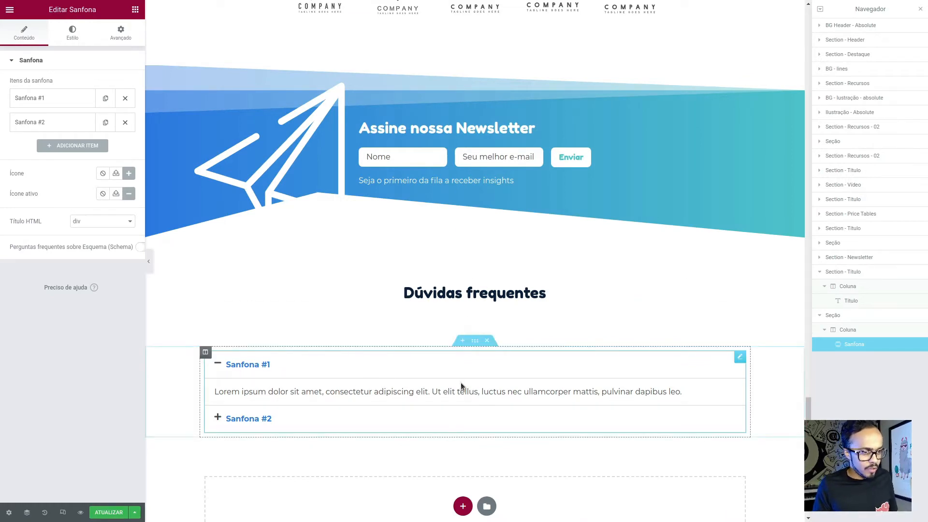
key(alt+Tab)
key(alt+Tab)
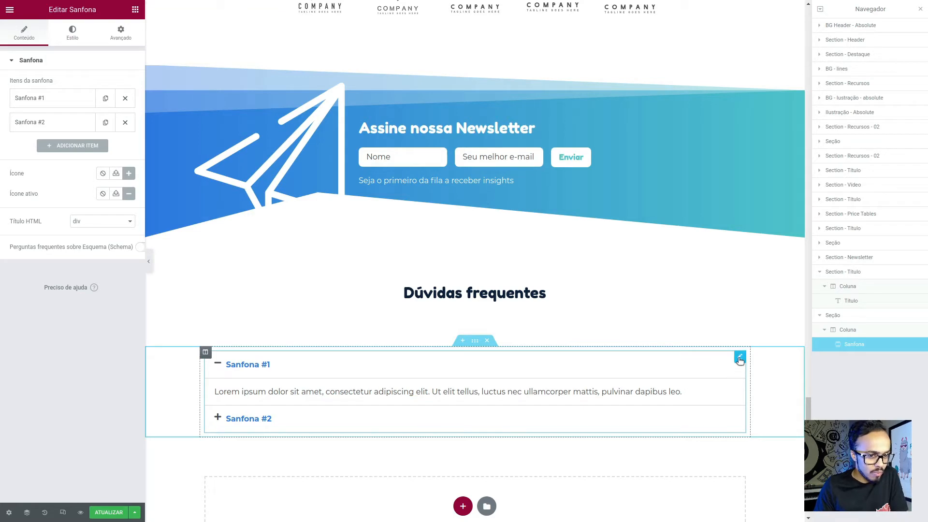
click(55, 97)
drag(49, 132, 2, 120)
text(Pe)
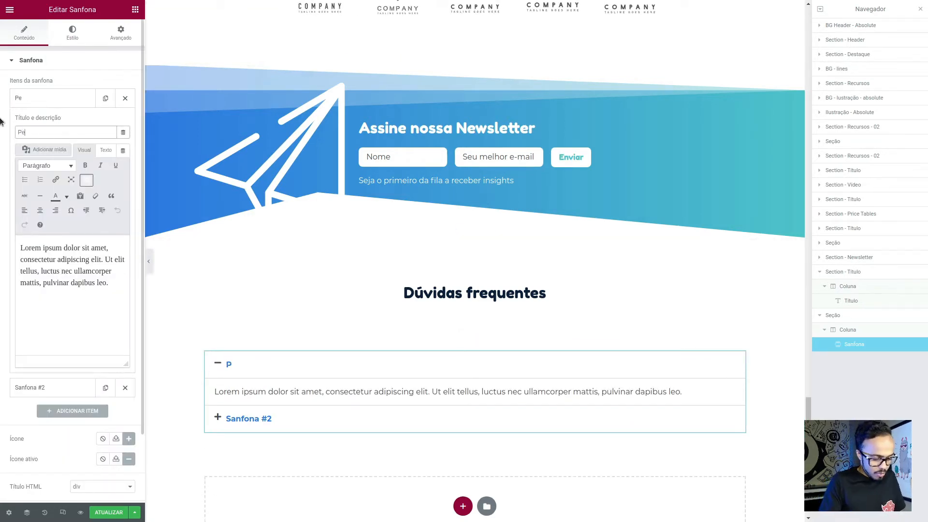
text(rgunta 01 )
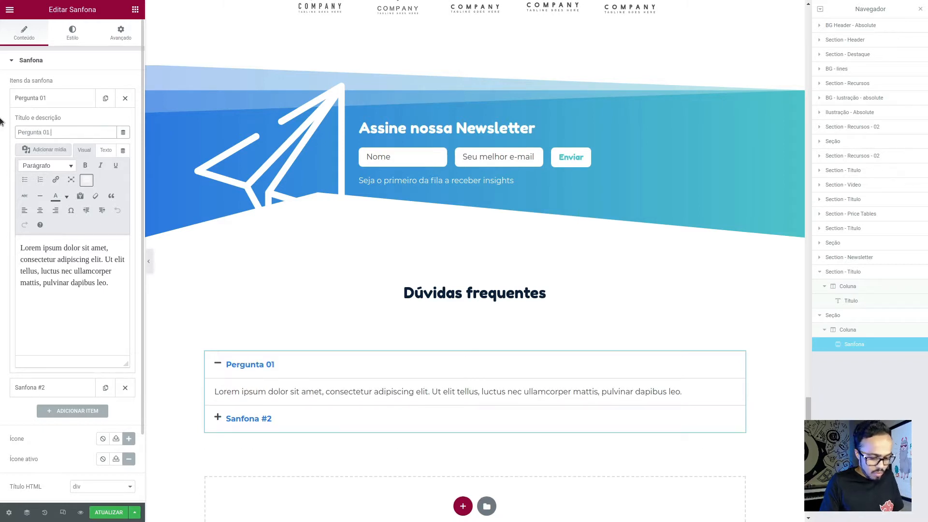
text(?)
- Title the second Sanfona item "Pergunta 02 ?" and duplicate it twice for "Pergunta 03 ?" and "Pergunta 04?"
key(ctrl+a)
key(ctrl+c)
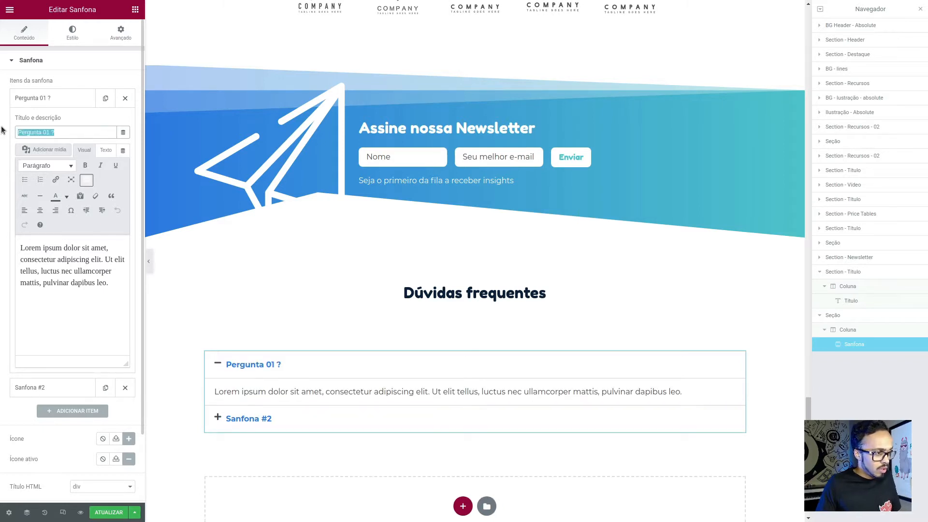
click(57, 388)
click(62, 156)
key(ctrl+a)
key(ctrl+v)
key(Left)
key(Left)
key(BackSpace)
text(2)
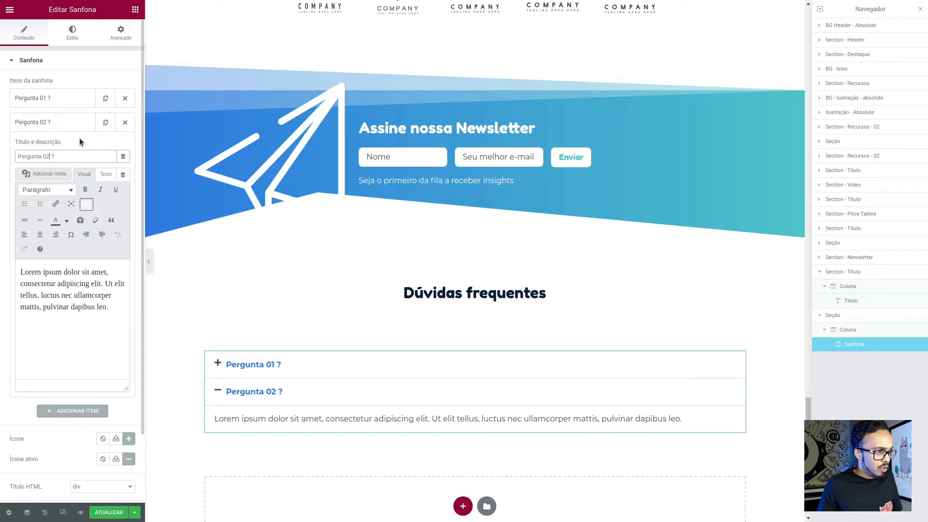
click(105, 123)
click(105, 123)
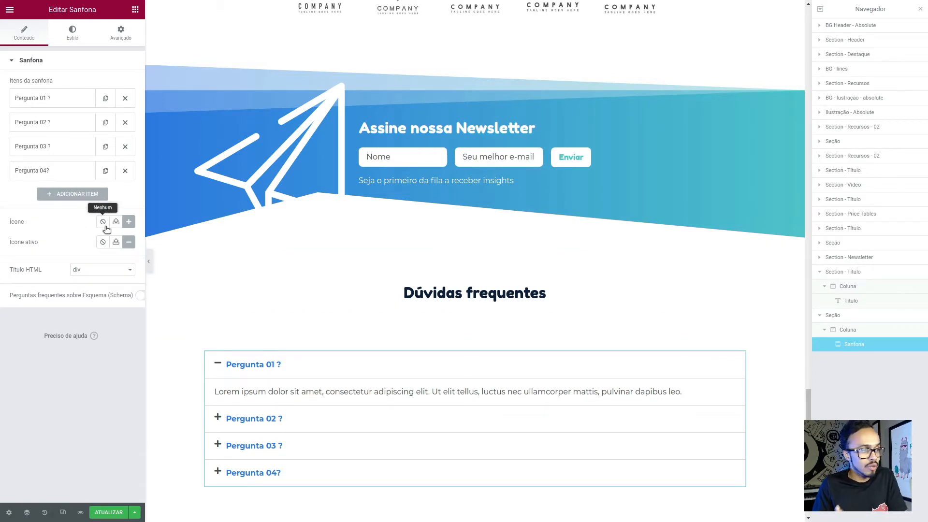
- Remove the icon from the Sanfona items and open the widget's style settings
click(103, 223)
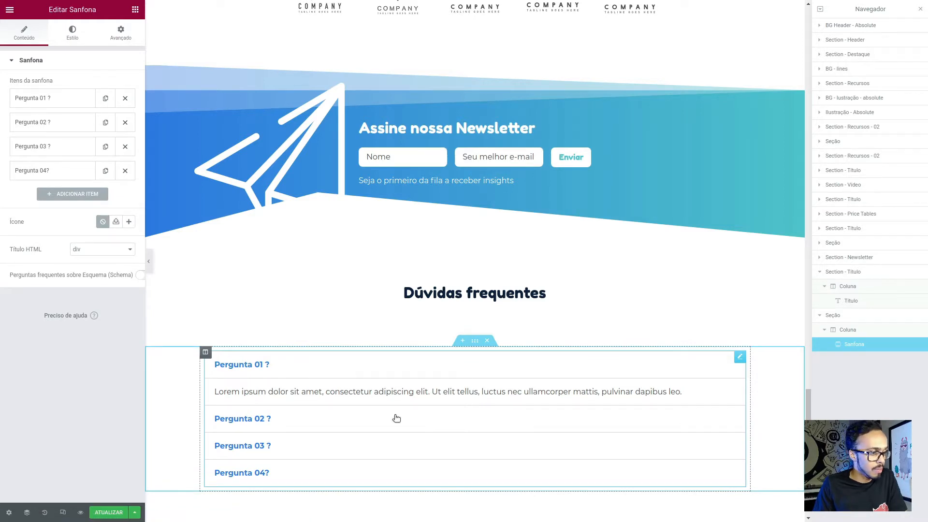
click(120, 34)
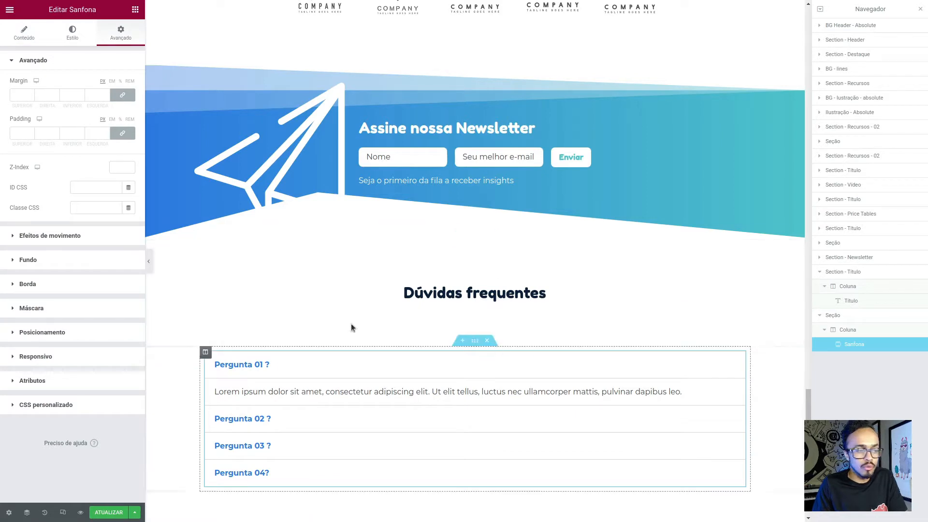
click(72, 34)
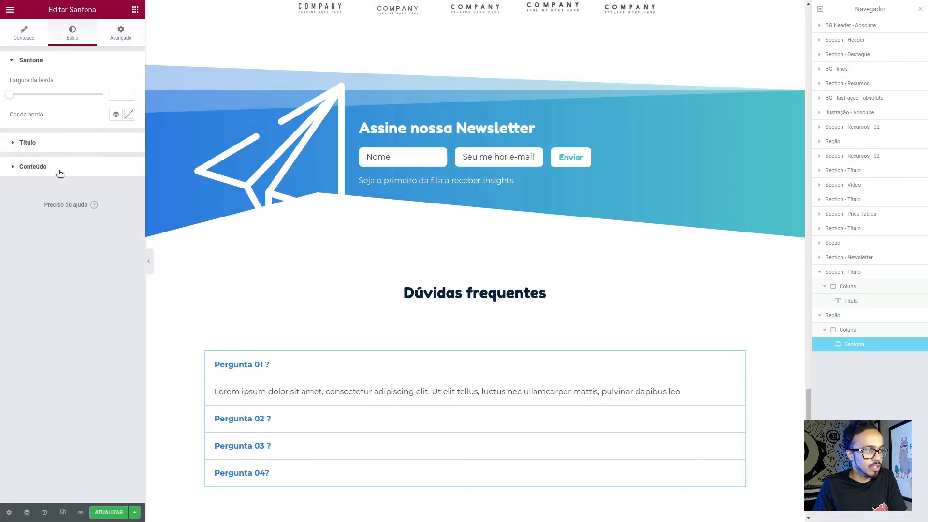
- Try a Primary - Base content background and a Secondary title background on the Sanfona, testing how its items open
click(43, 167)
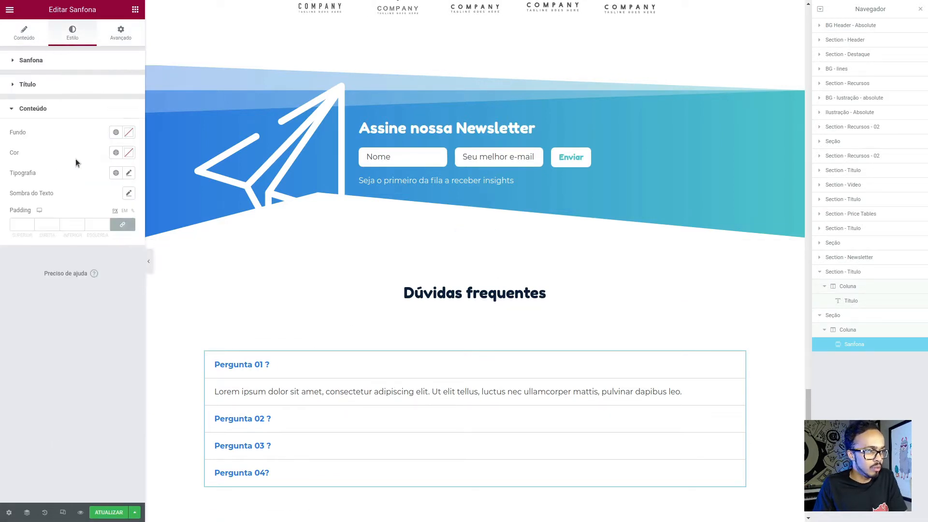
click(116, 132)
click(42, 178)
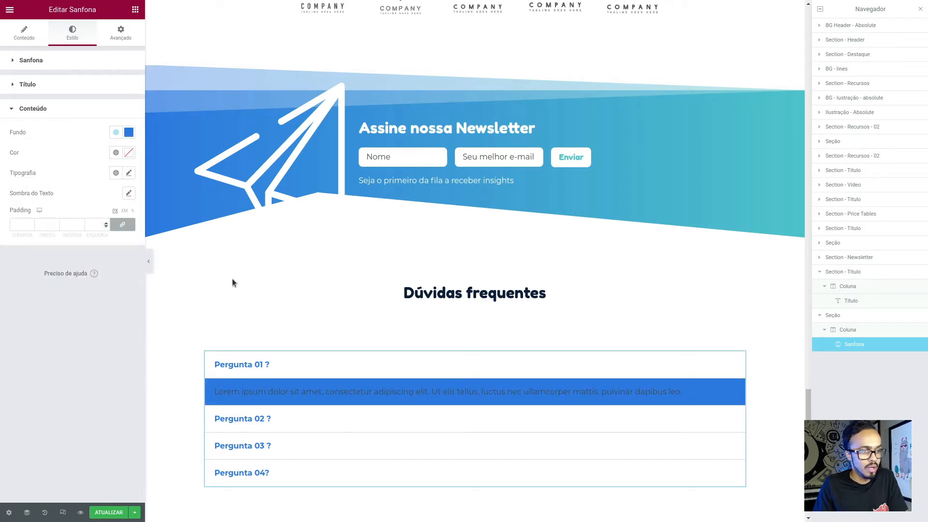
click(43, 85)
click(115, 109)
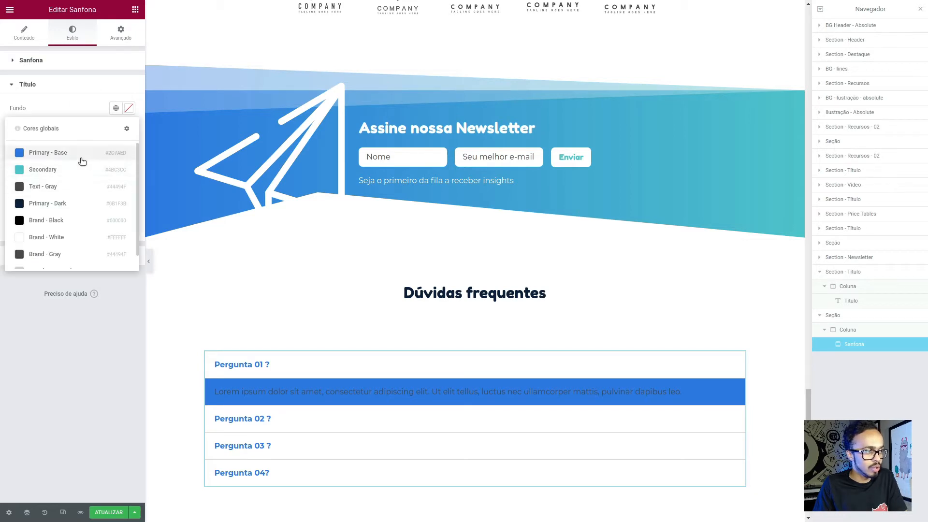
click(80, 169)
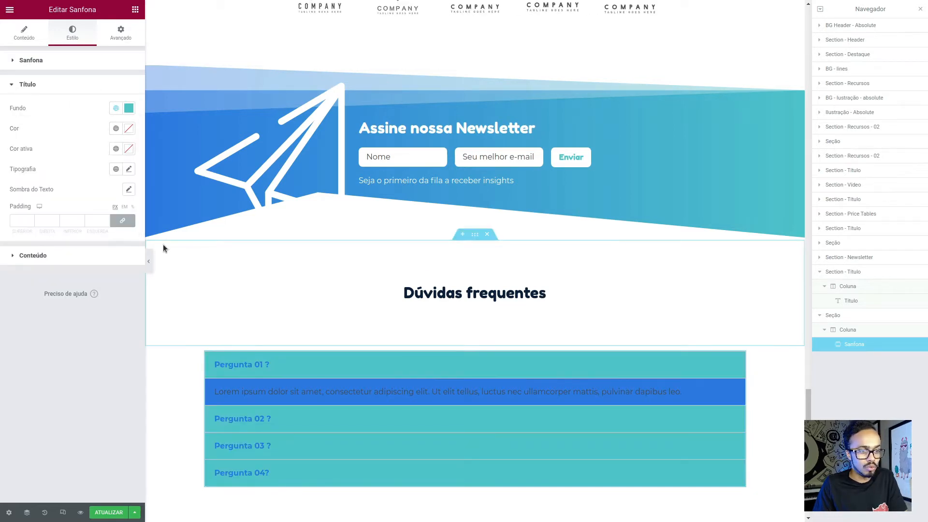
click(321, 420)
click(344, 450)
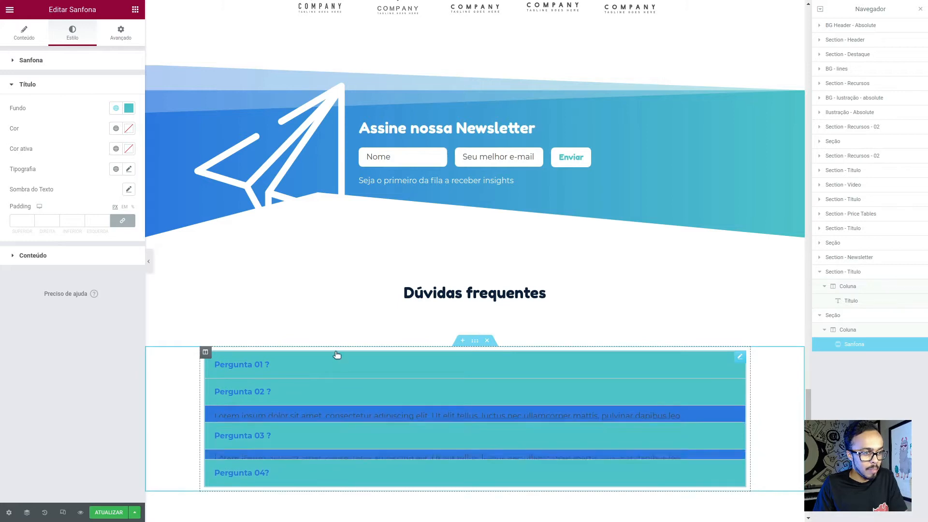
click(331, 363)
- Clear the Sanfona's title and content background colours
click(116, 109)
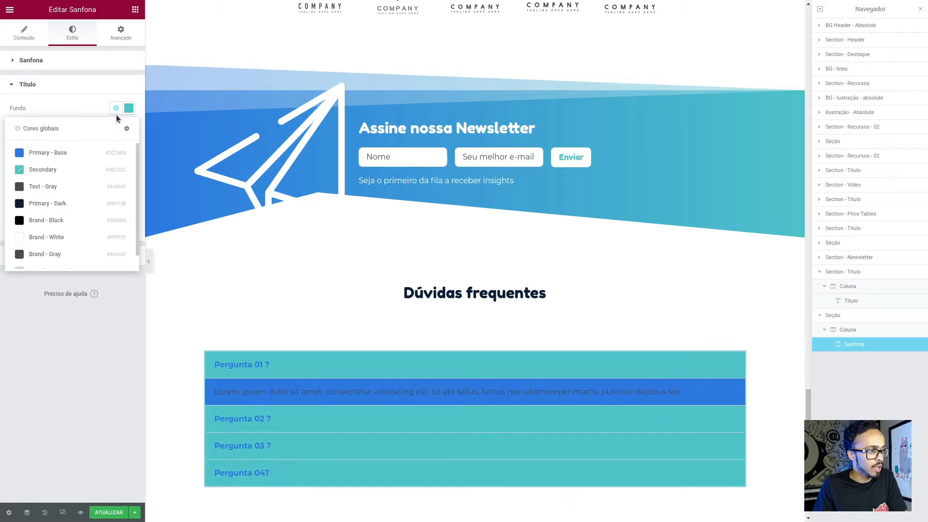
click(123, 109)
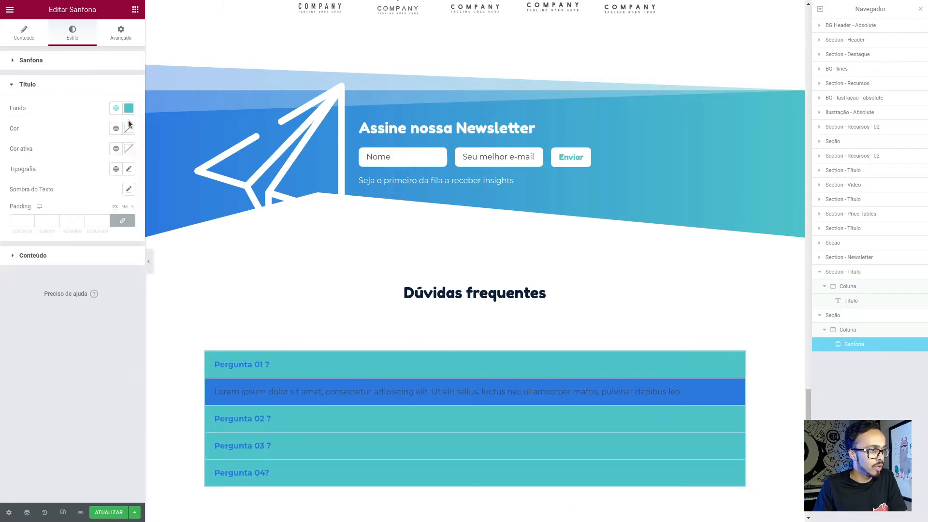
click(129, 108)
click(90, 126)
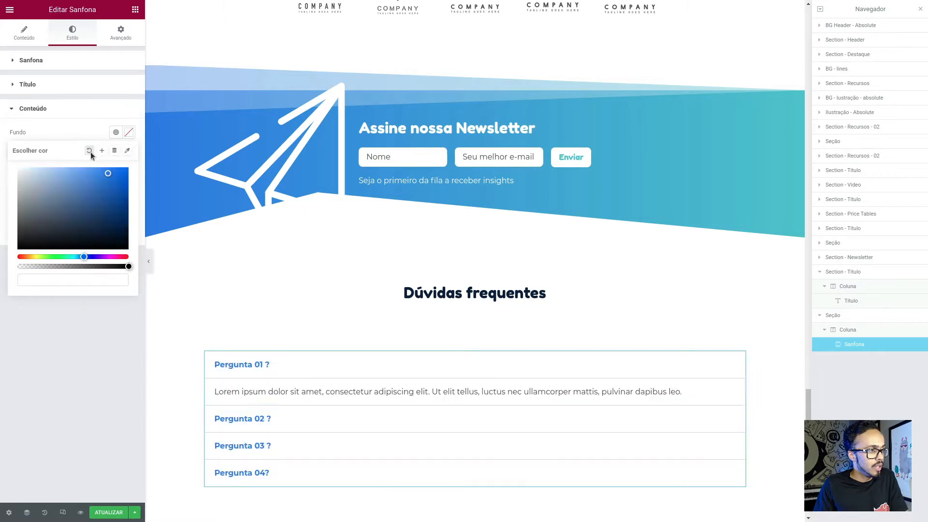
- Give the whole Sanfona widget a linear gradient background from Primary - Base to Secondary at a 90-degree angle
click(128, 35)
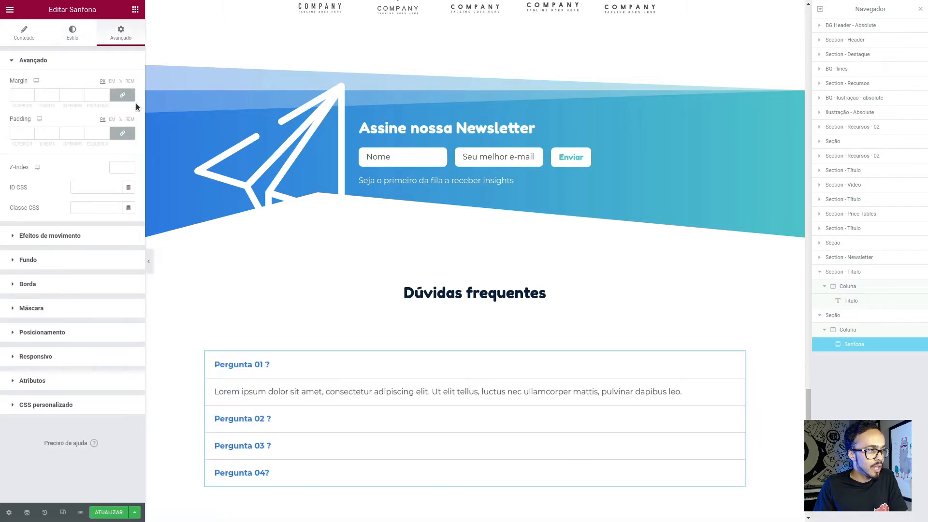
click(58, 264)
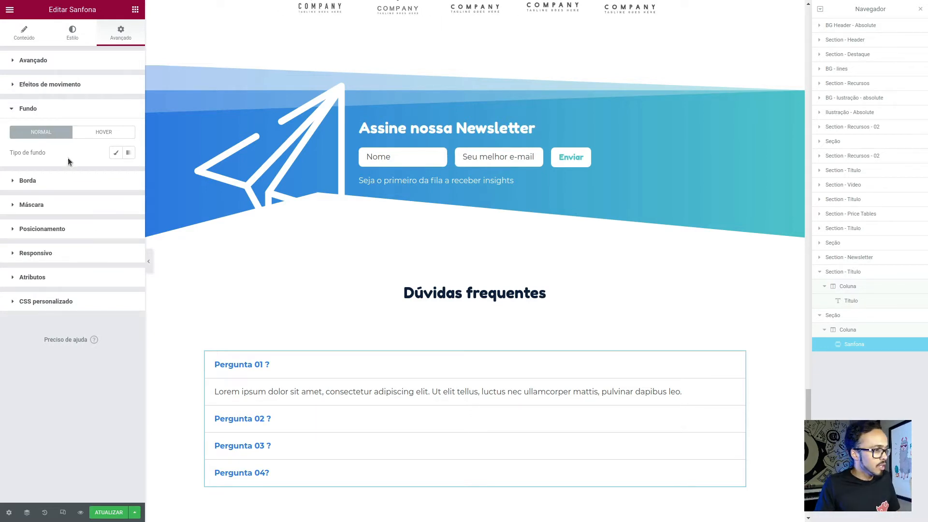
click(131, 155)
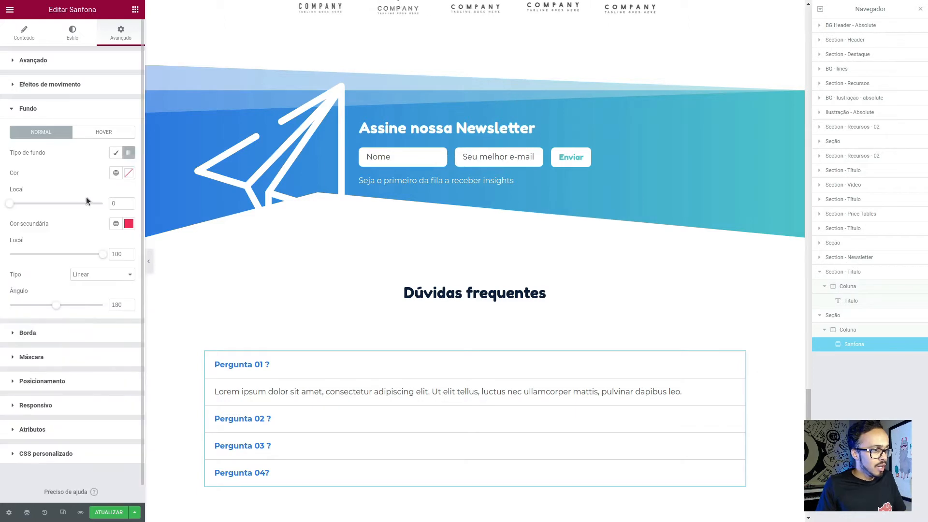
click(116, 173)
click(68, 219)
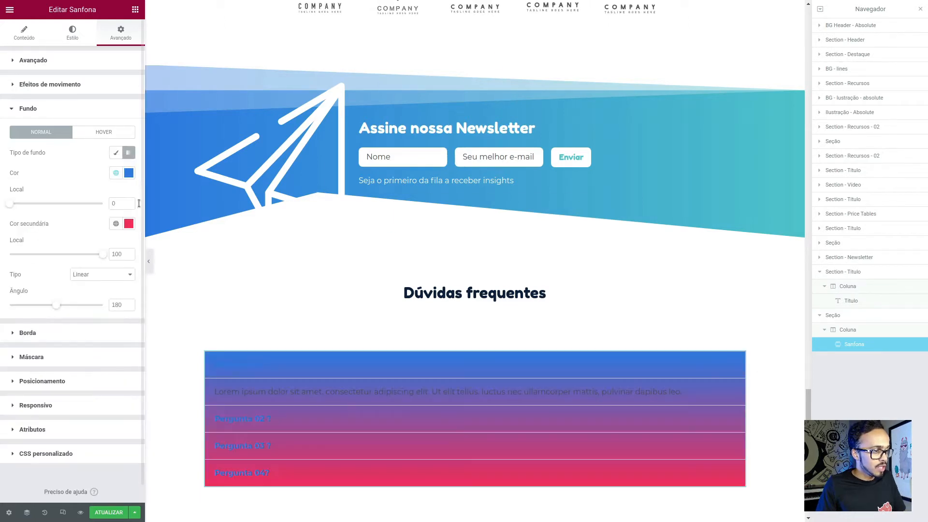
click(116, 223)
click(42, 285)
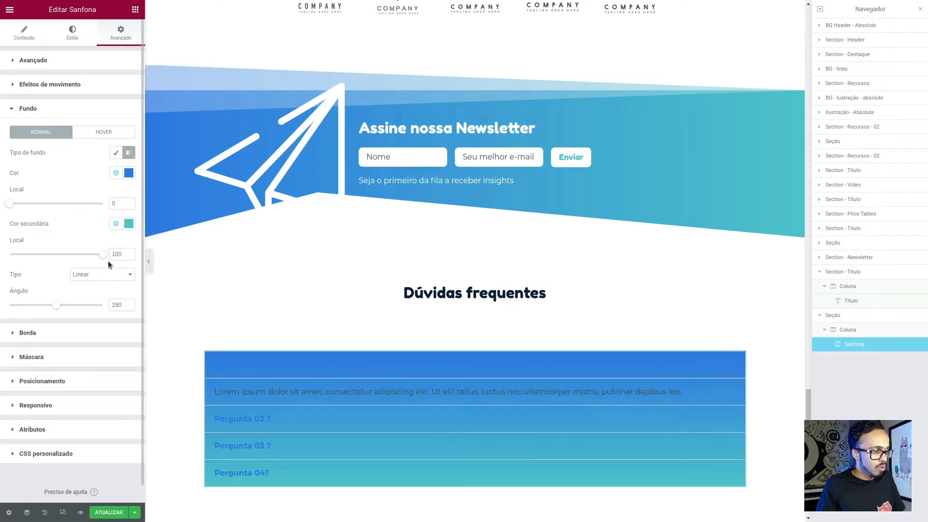
text(90)
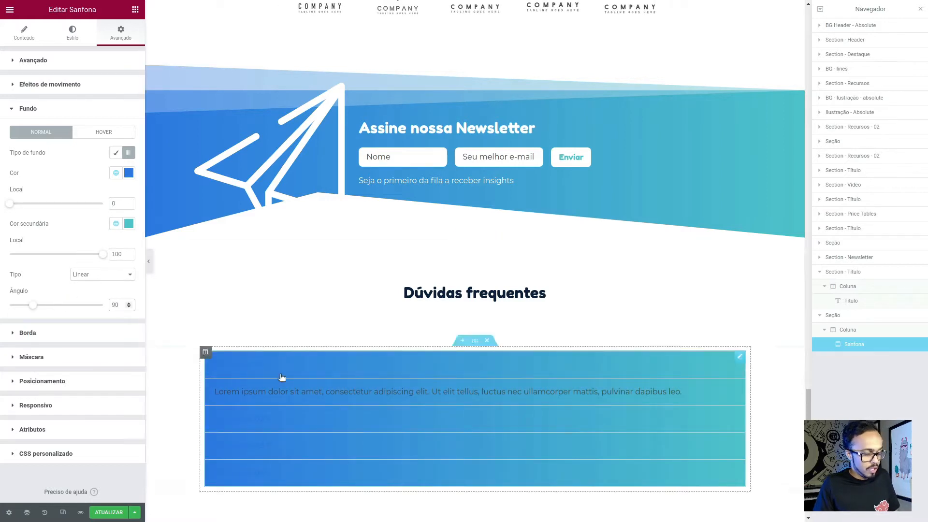
- Compare the FAQ box with the Figma design and set the Sanfona's border width to 0
key(alt+Tab)
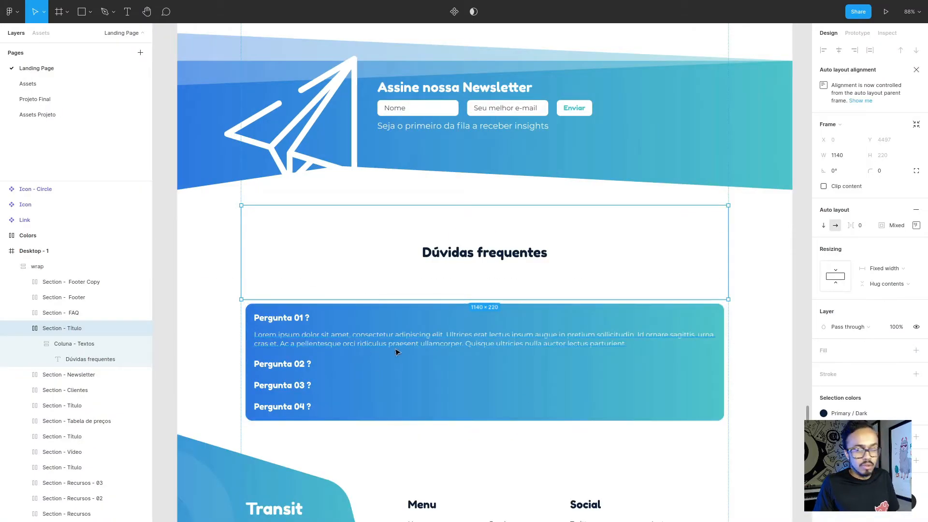
key(alt+Tab)
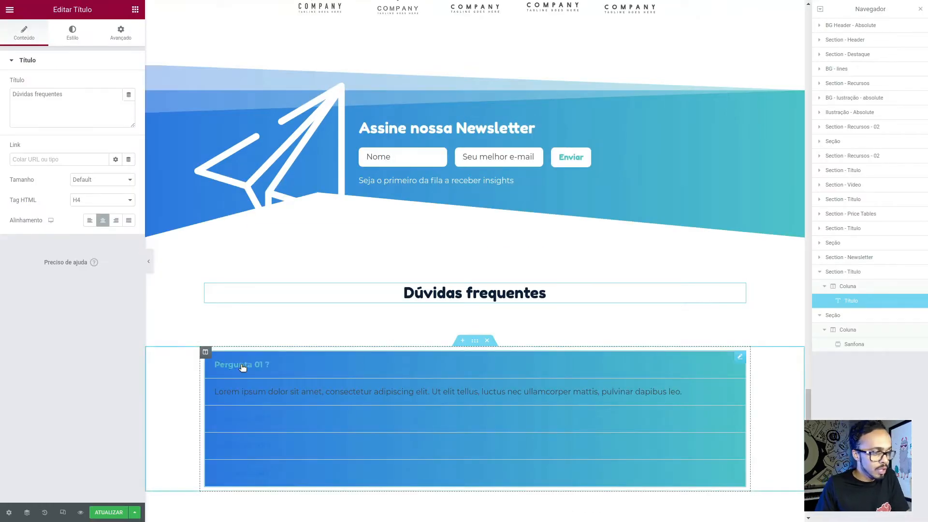
click(590, 416)
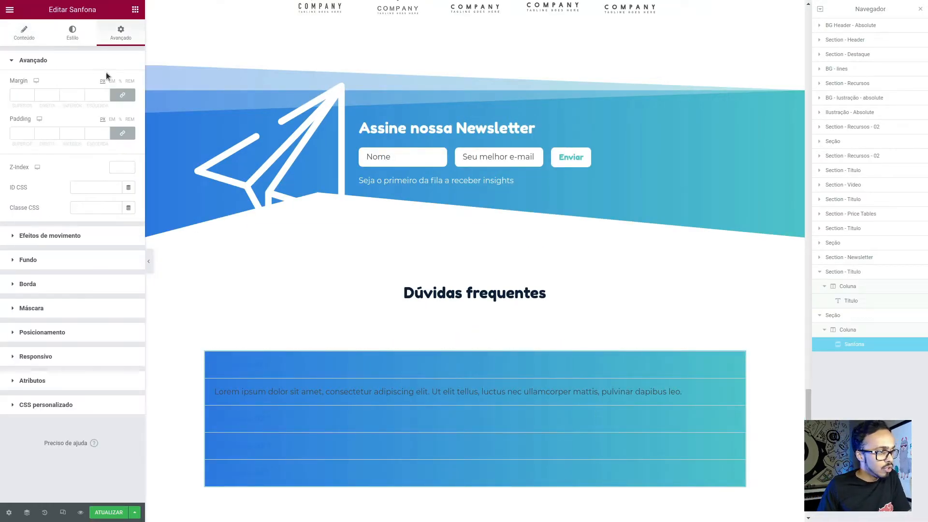
click(73, 34)
click(115, 94)
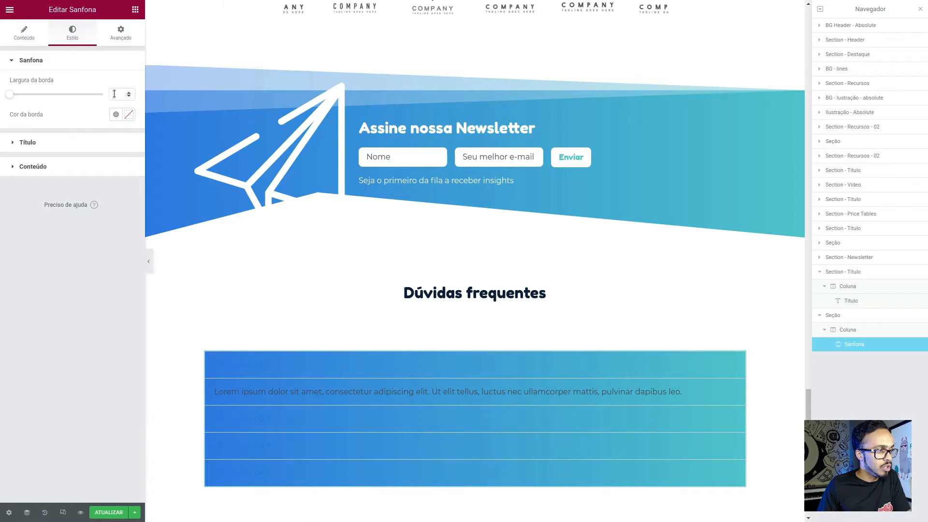
text(0)
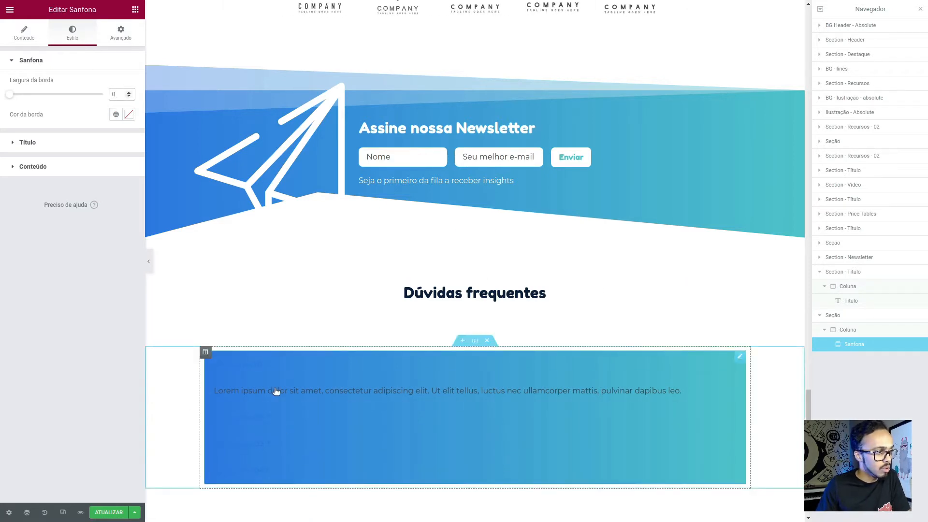
- Round all four corners of the Sanfona widget by 16 px
click(117, 38)
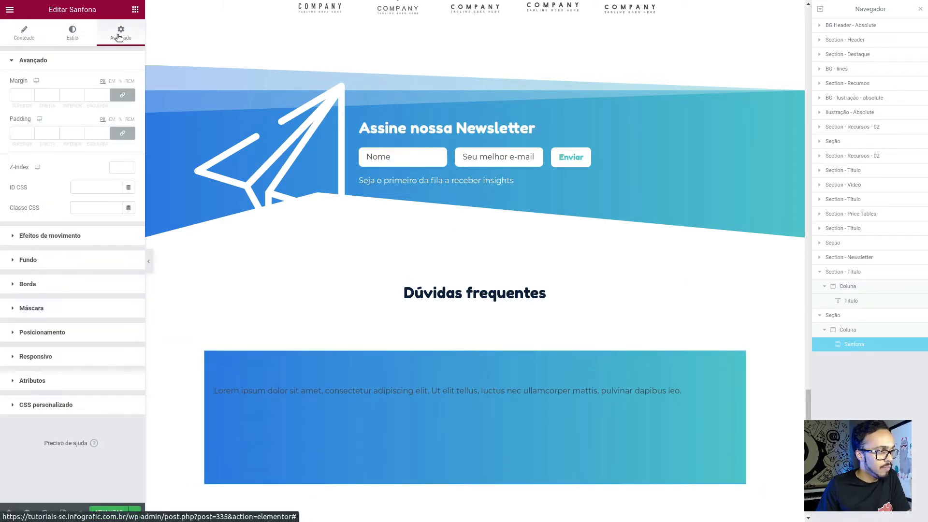
click(52, 286)
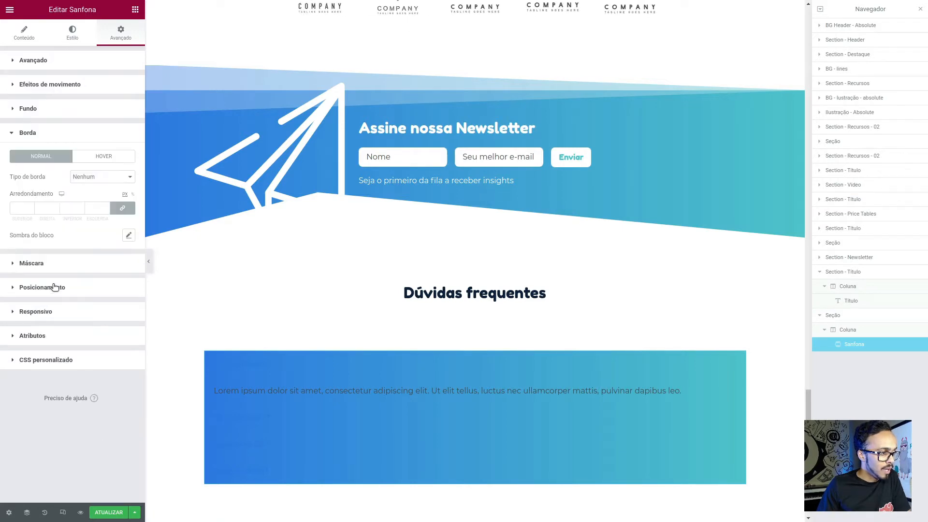
click(19, 206)
text(16)
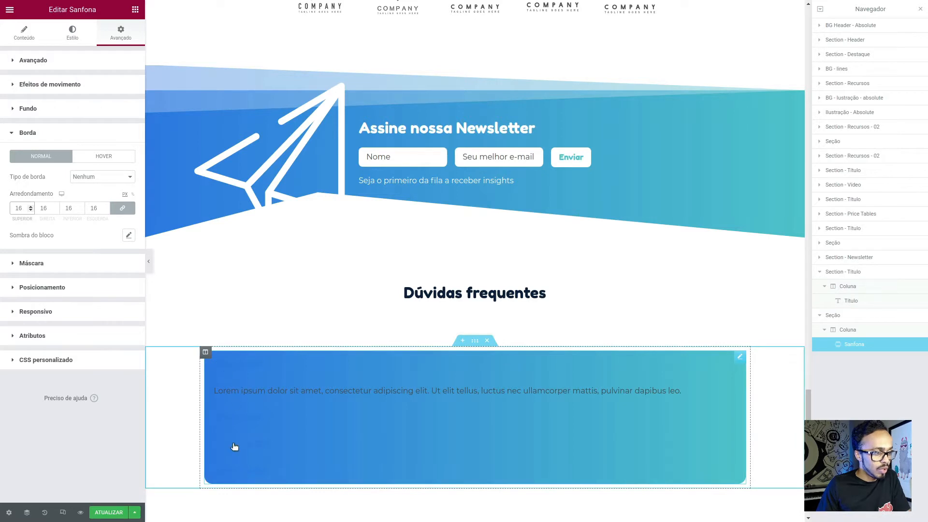
- Set the heading, text and link colours of the column containing the Sanfona to Brand - White
click(205, 352)
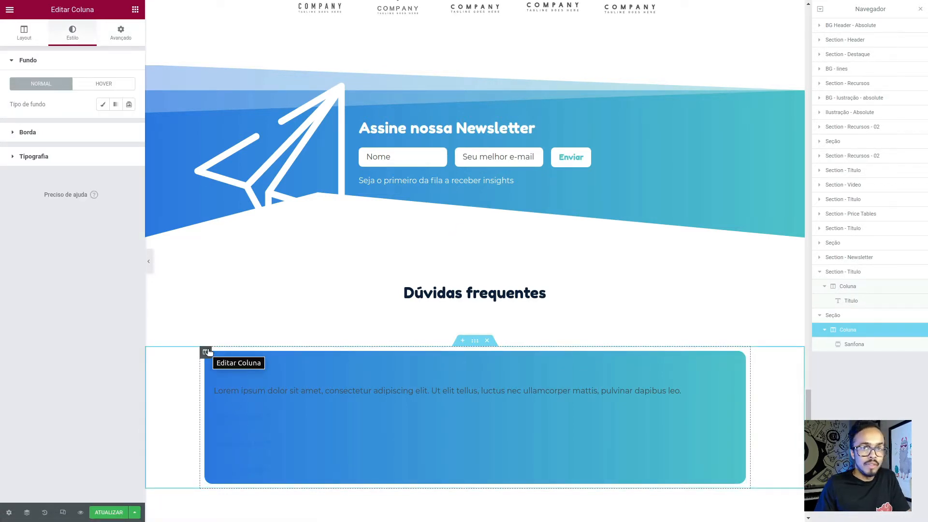
click(66, 158)
click(116, 132)
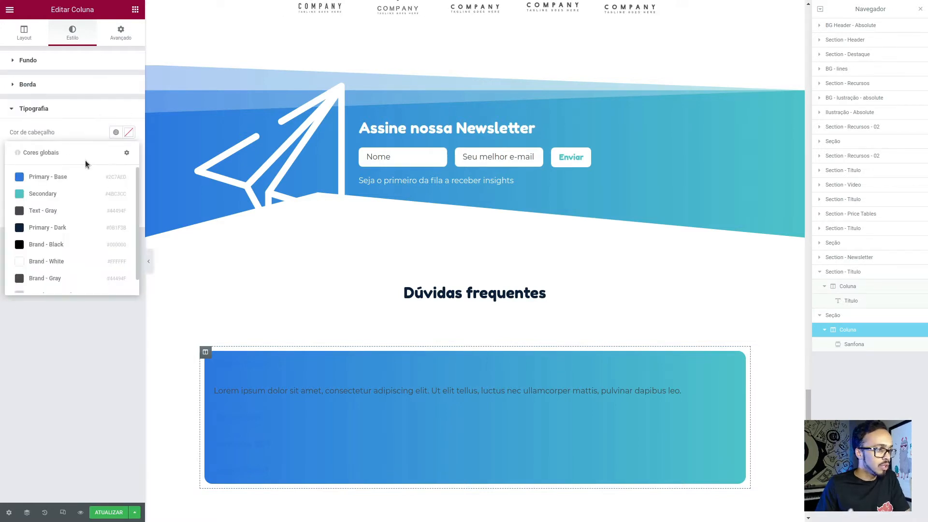
click(56, 261)
click(116, 152)
click(44, 280)
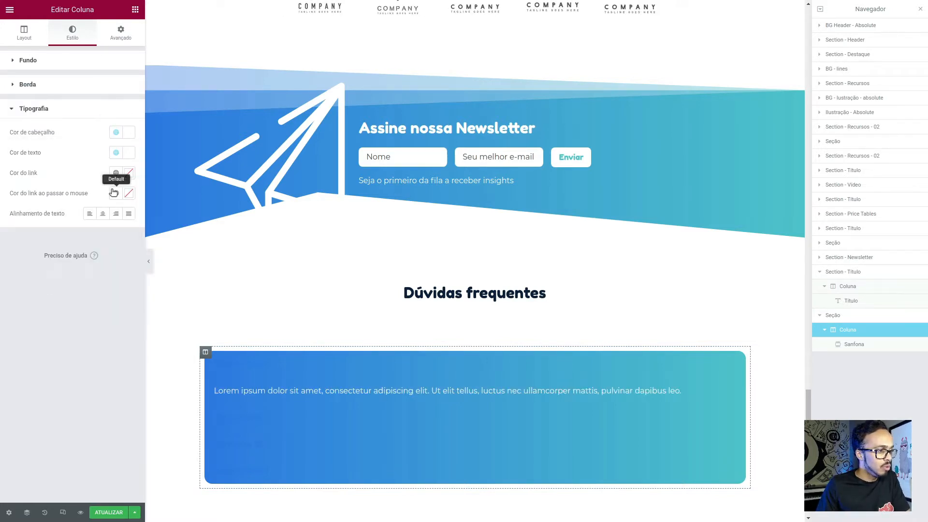
click(116, 172)
click(46, 302)
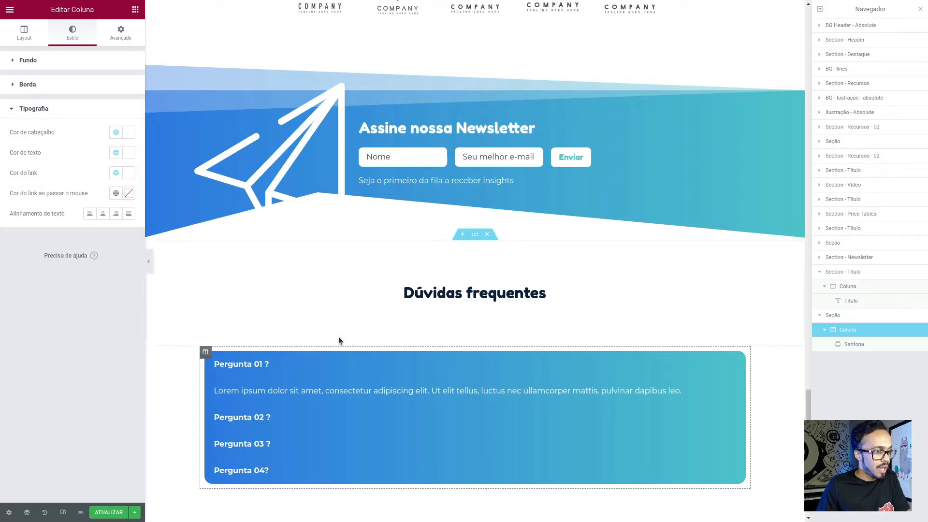
- Test opening and closing the Sanfona questions and compare the result with the Figma FAQ design
click(297, 420)
click(288, 455)
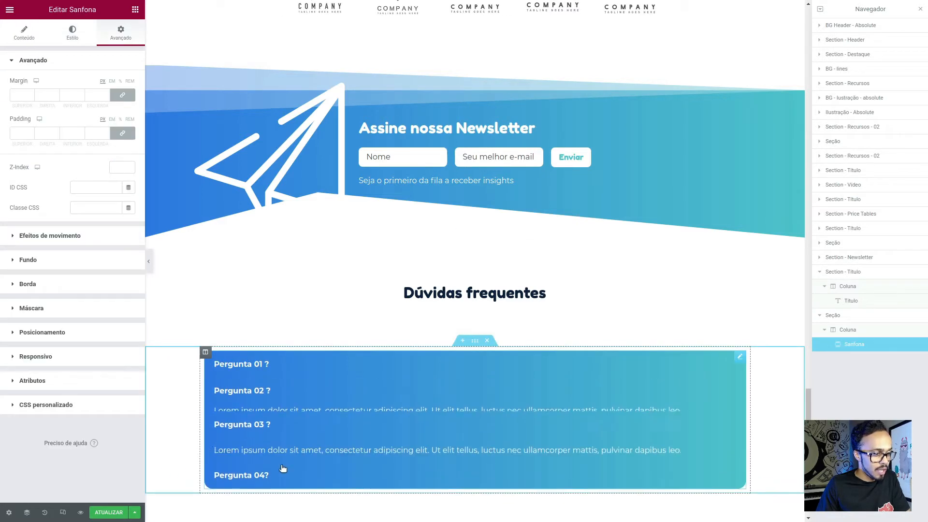
click(281, 471)
click(276, 367)
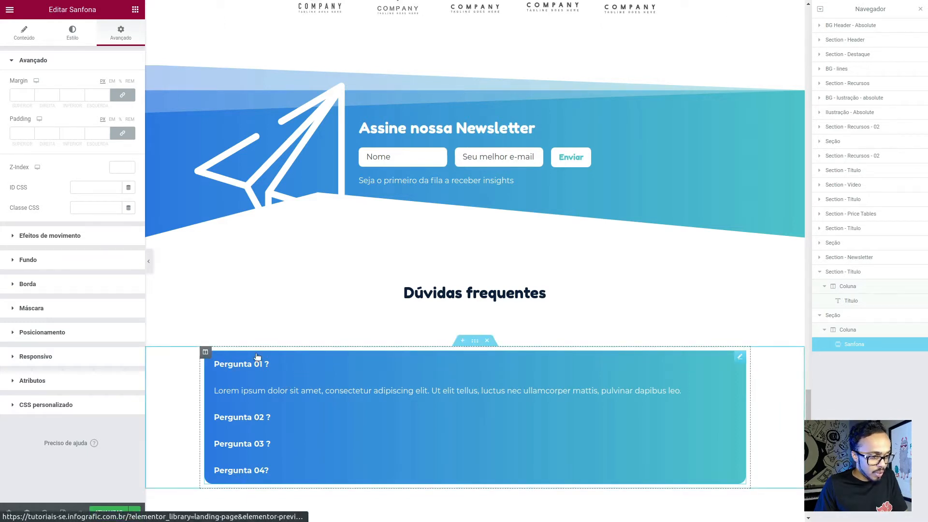
click(267, 363)
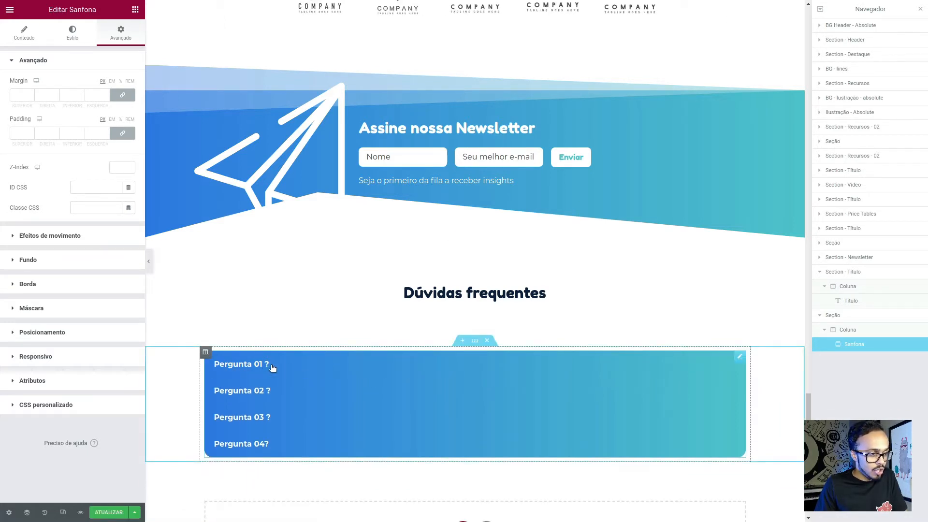
click(269, 364)
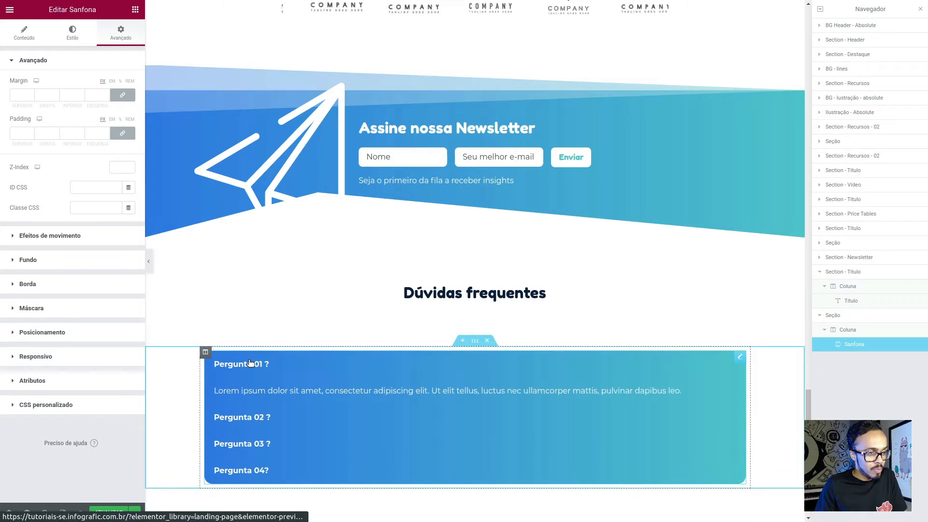
key(alt+Tab)
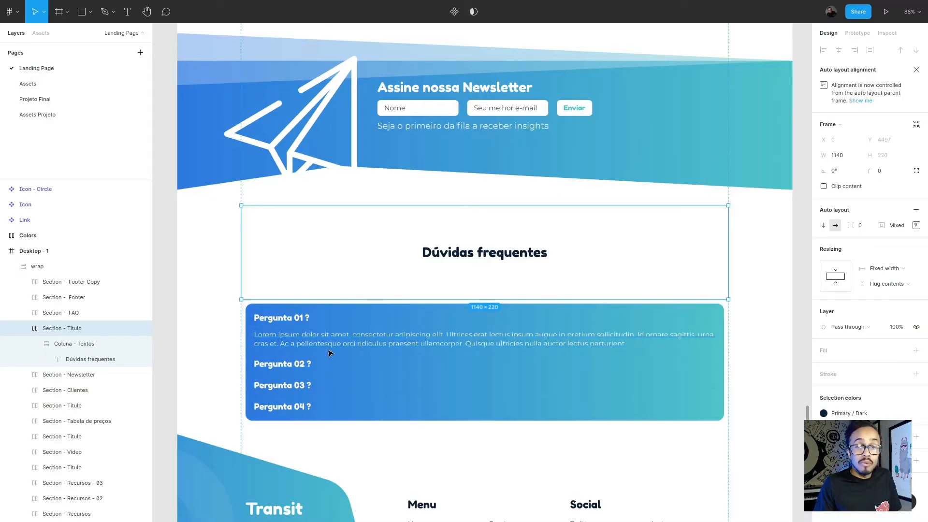
key(alt+Tab)
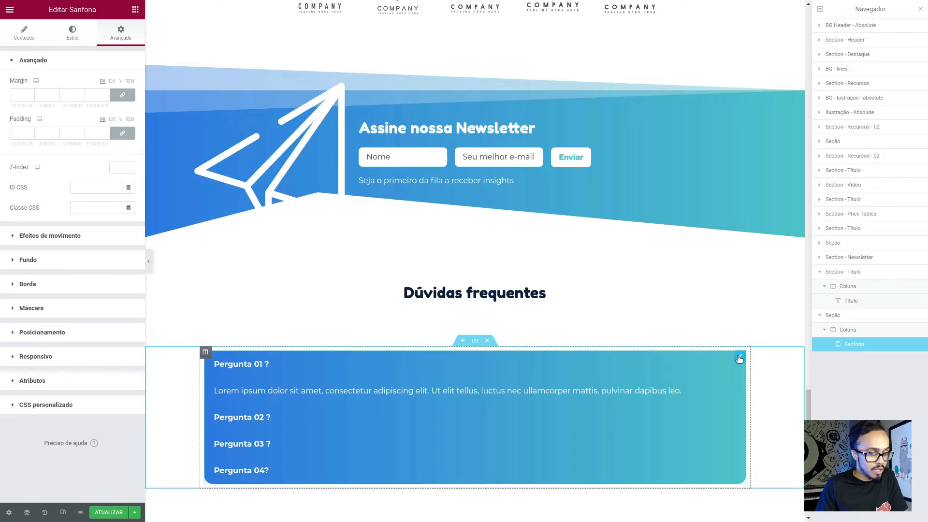
- Unlink the Sanfona widget's padding values and set the top and bottom padding to 10 px
click(122, 133)
click(30, 136)
drag(22, 135, 1, 133)
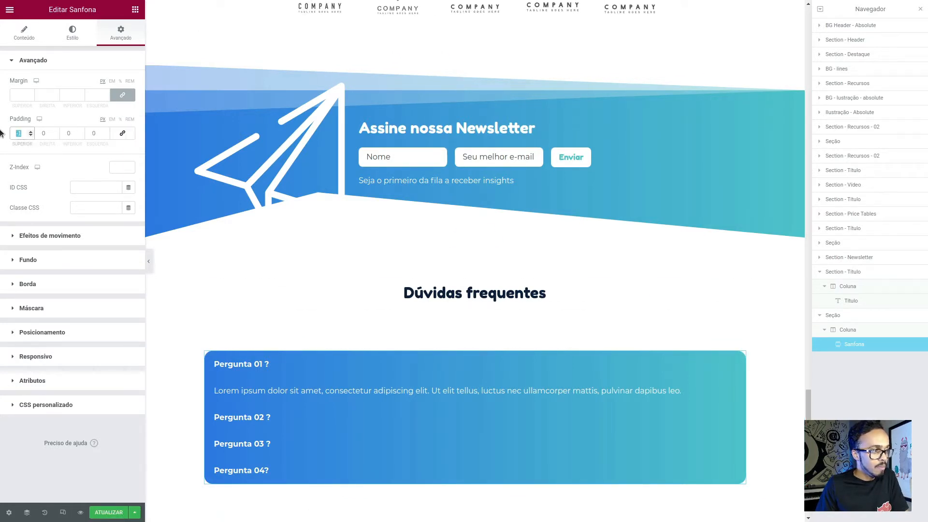
text(10)
key(Tab)
key(Tab)
text(10)
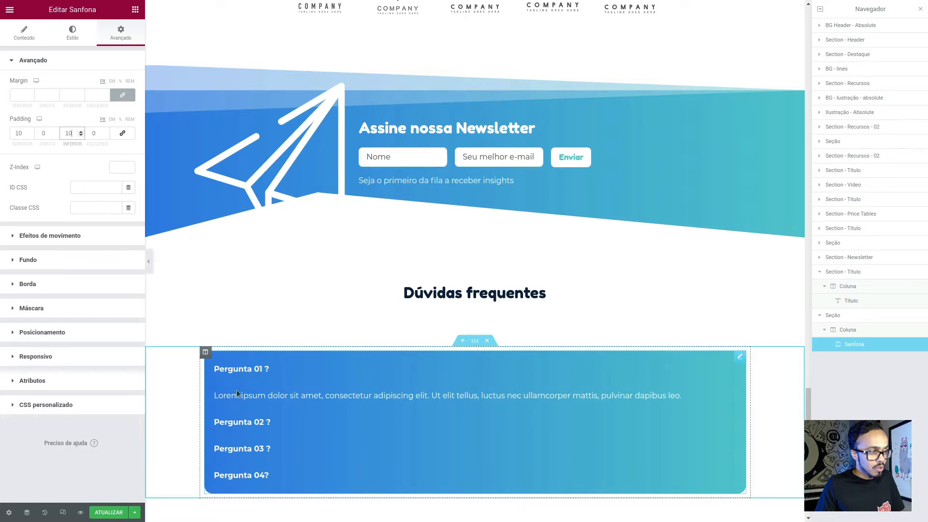
scroll(198, 290, down, 2)
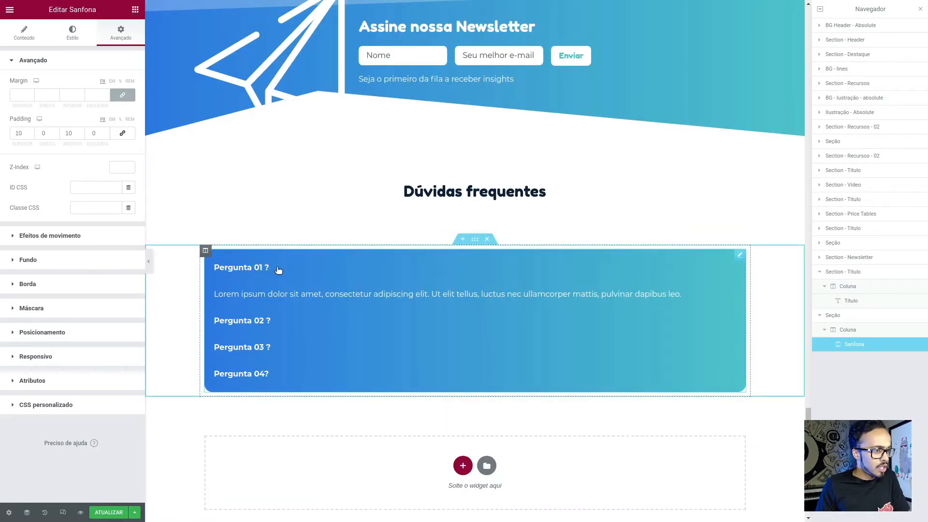
- Test closing and reopening Pergunta 01 in the Sanfona and compare its title font with the Figma FAQ design
click(331, 279)
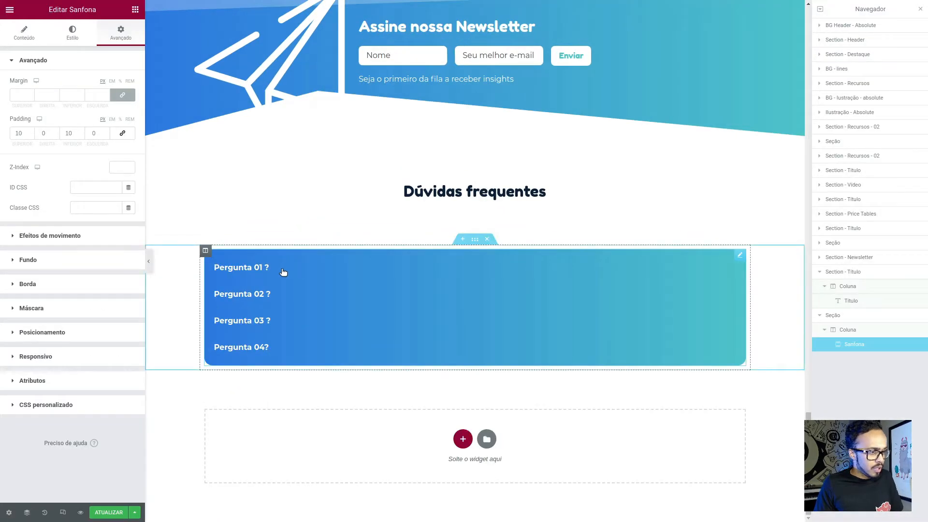
click(283, 272)
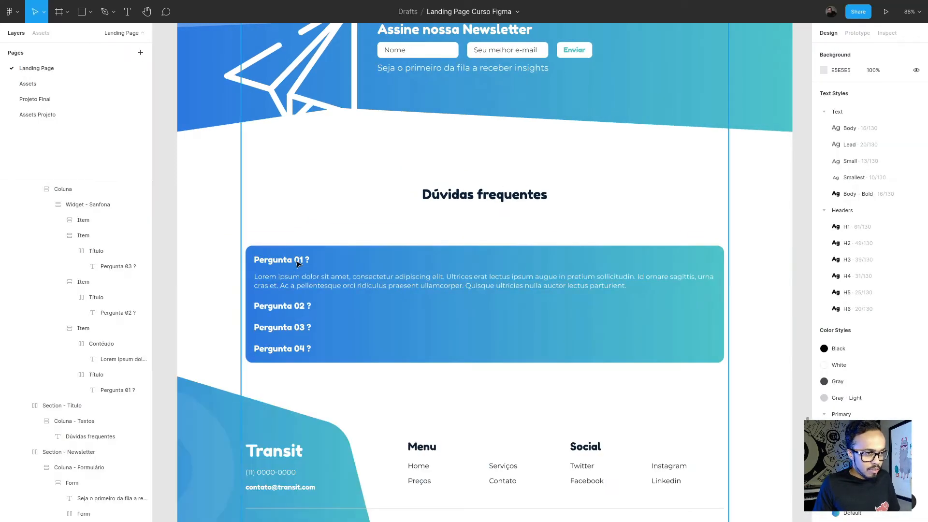
click(298, 263)
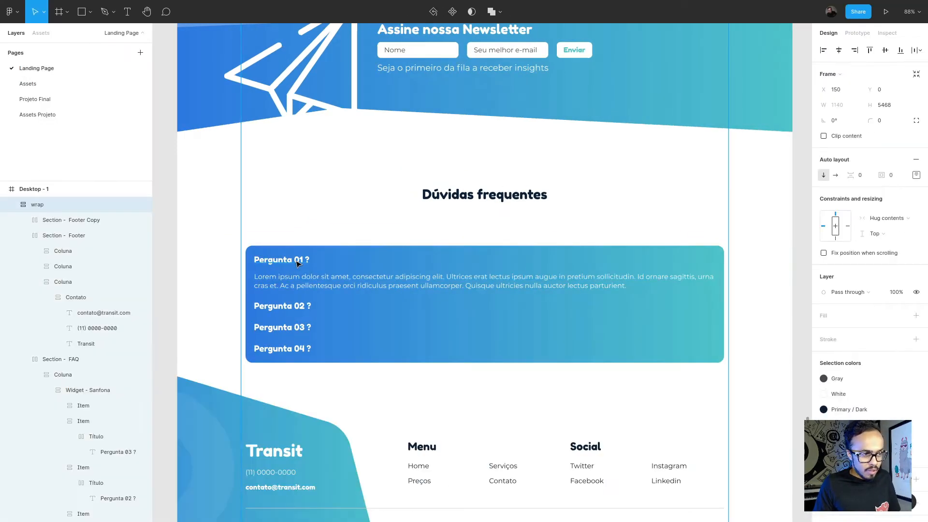
ctrl+click(299, 263)
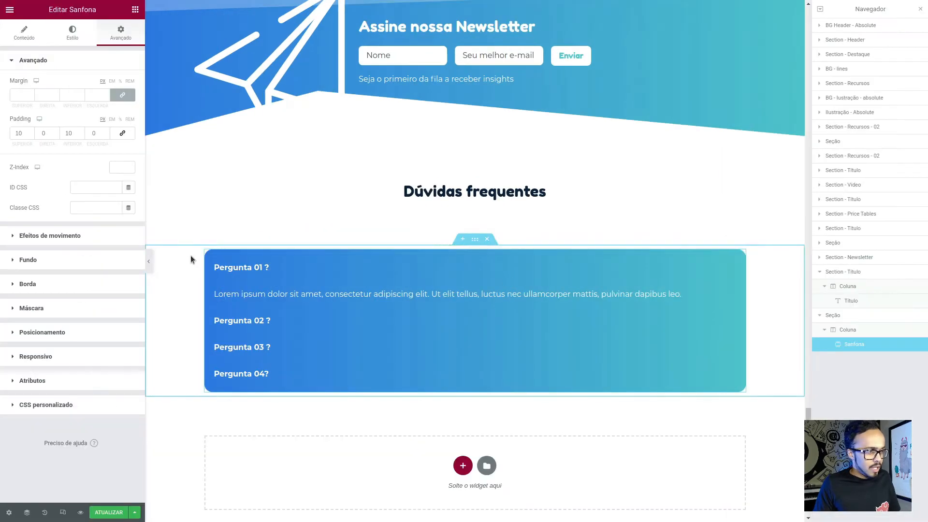
- Apply the global H6 font to the typography of the Sanfona's question titles
click(73, 32)
click(47, 145)
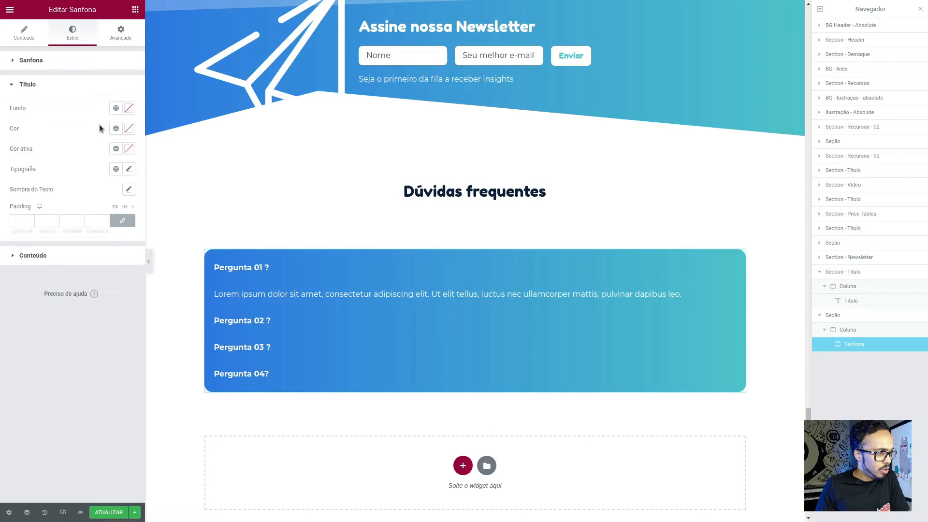
click(115, 170)
scroll(52, 290, down, 5)
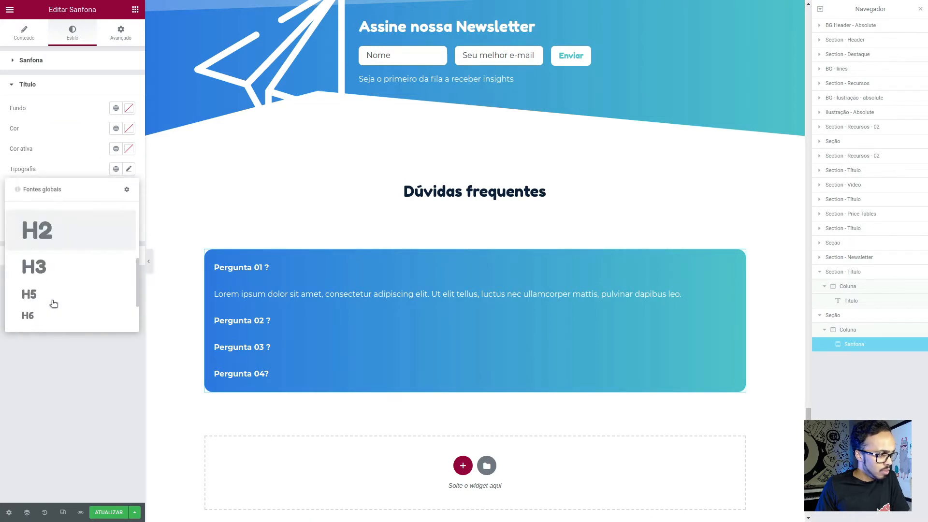
click(52, 261)
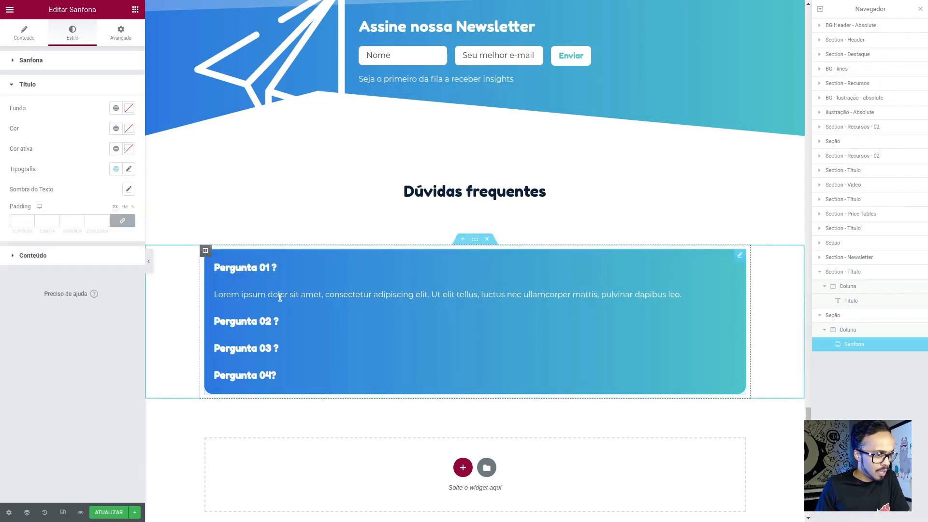
scroll(340, 314, down, 1)
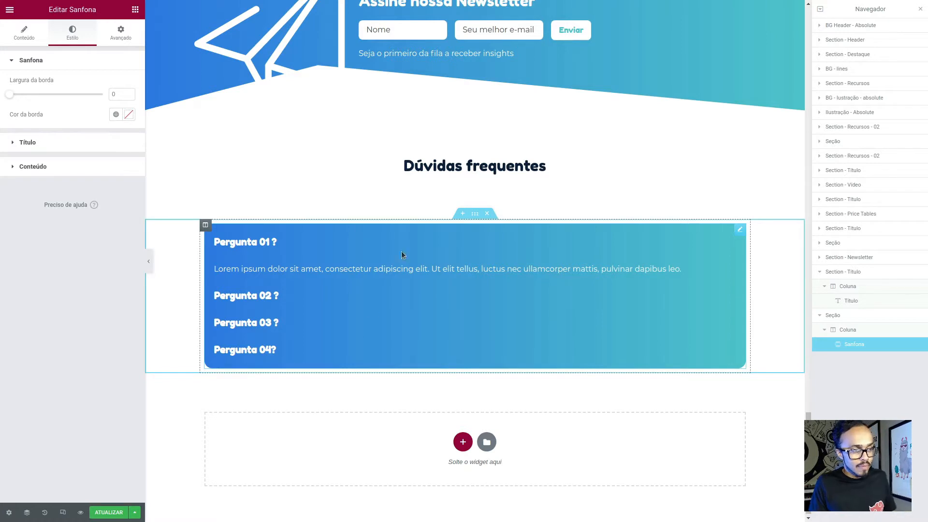
- Switch to Figma and check the contrast of the white answer paragraph with the Contrast plugin
click(214, 271)
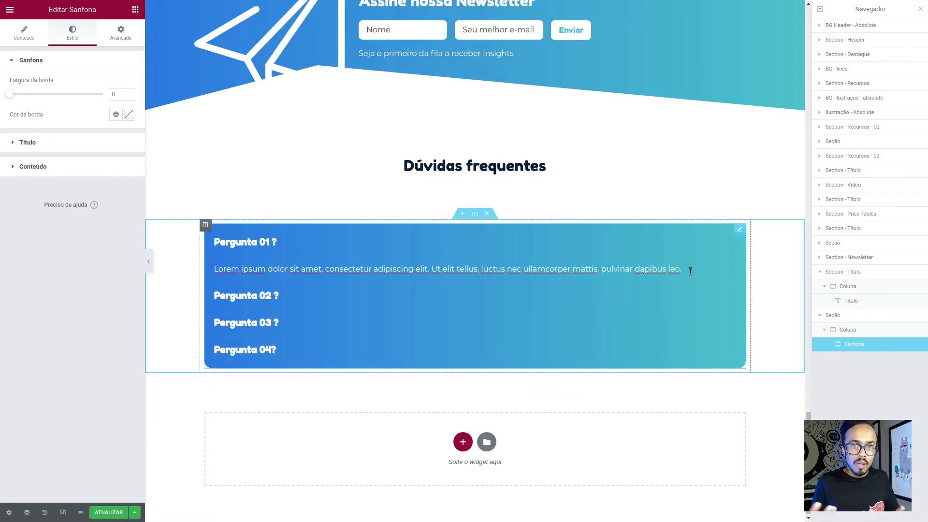
click(339, 202)
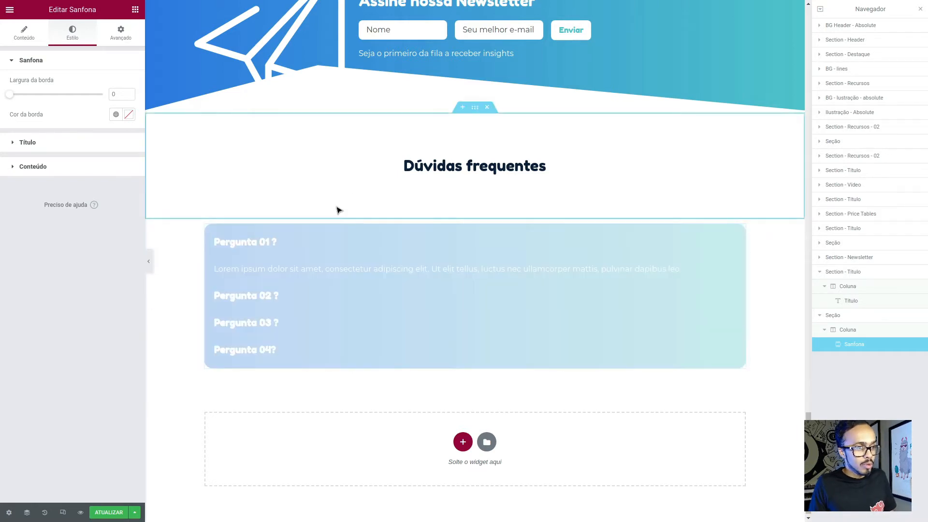
key(ctrl+Tab)
click(421, 290)
right_click(420, 290)
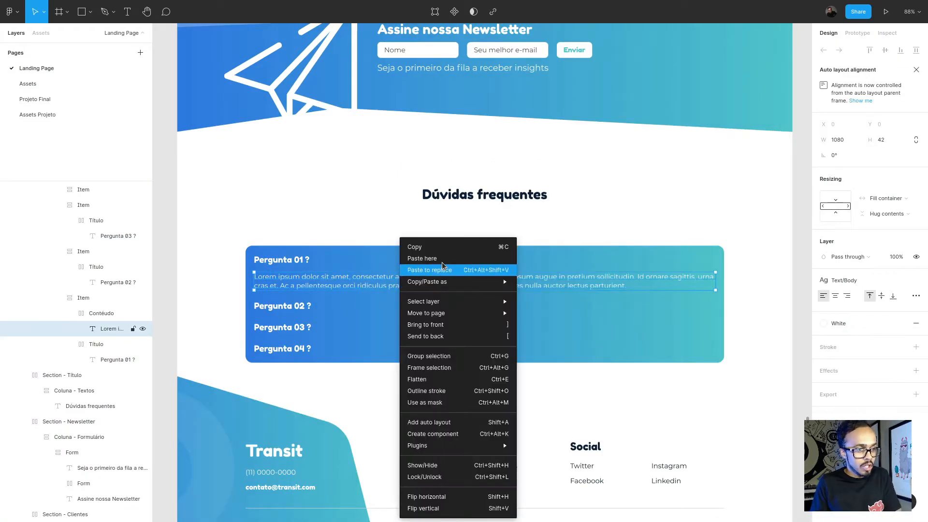
mouse_move(486, 448)
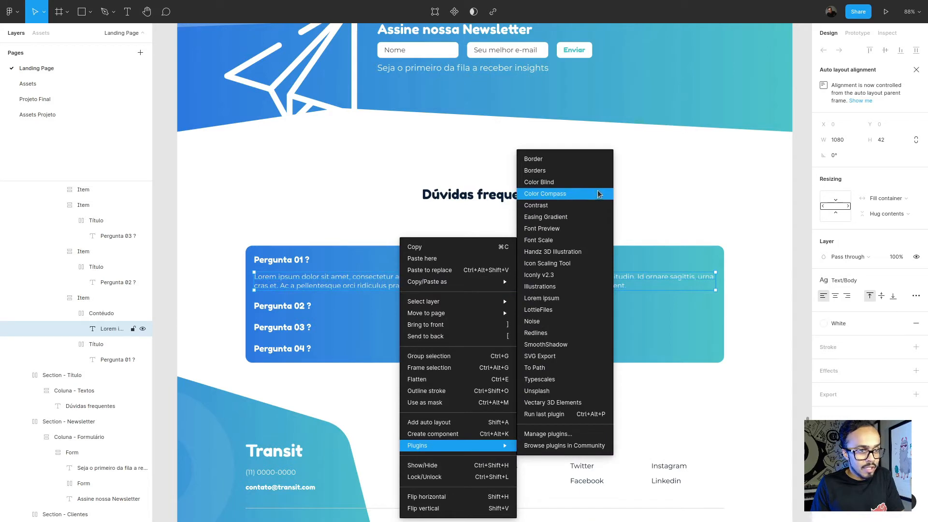
click(578, 207)
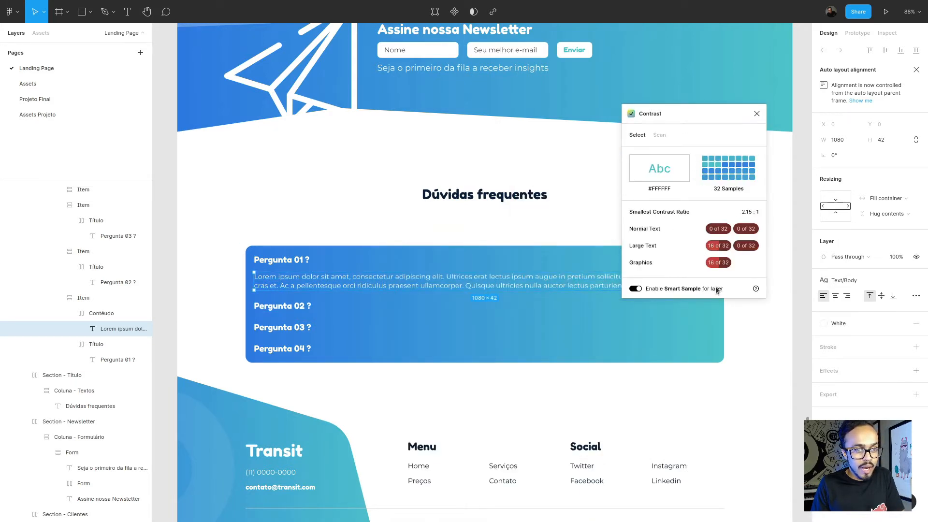
mouse_move(716, 245)
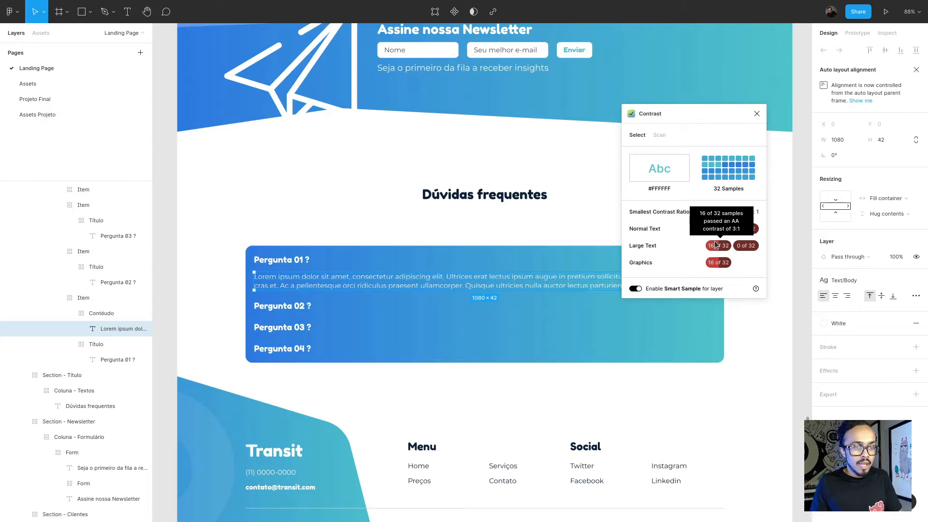
click(757, 114)
click(469, 260)
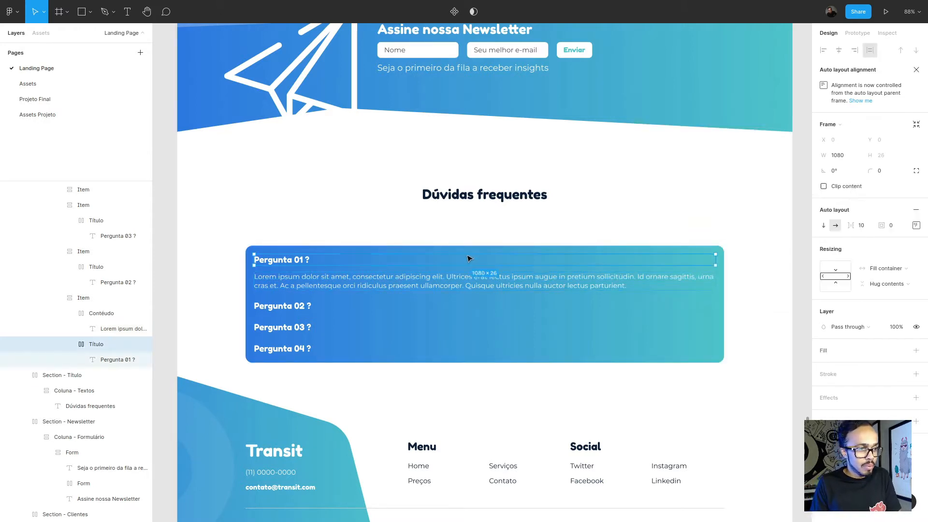
click(436, 331)
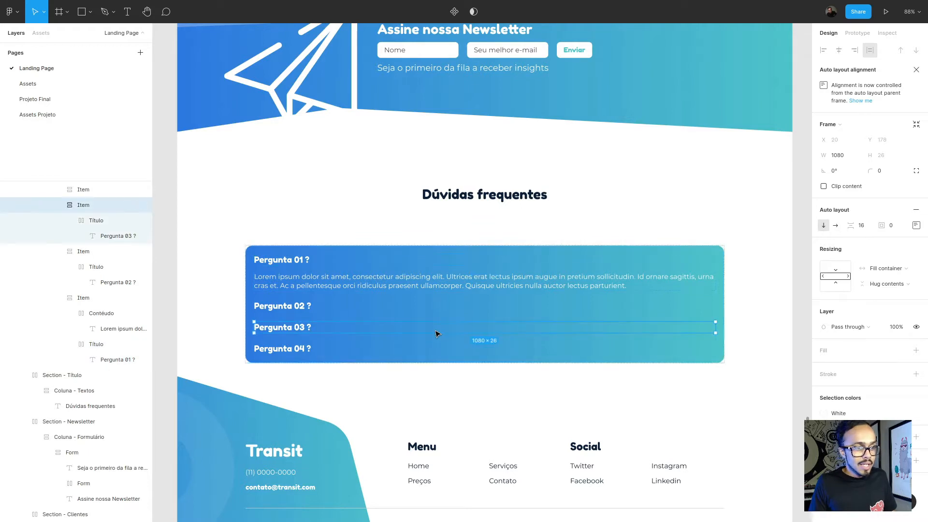
key(alt+Tab)
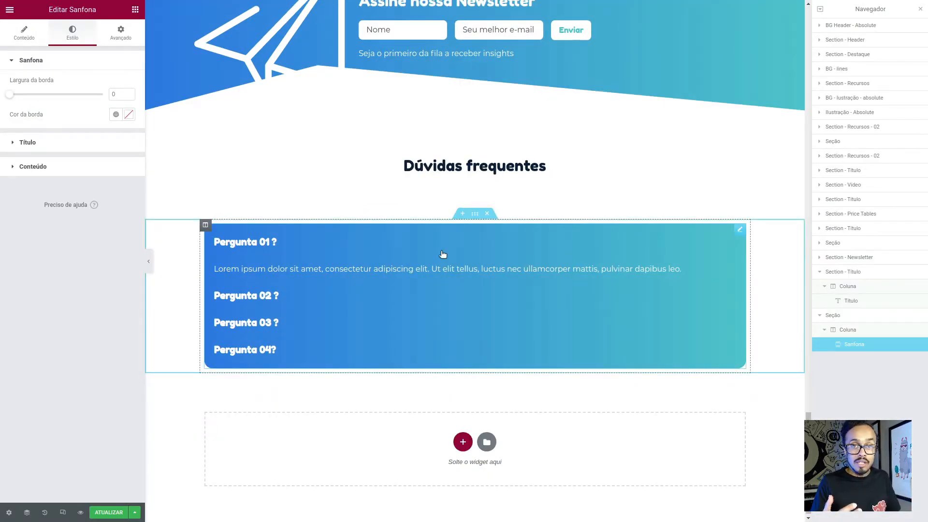
key(alt+Tab)
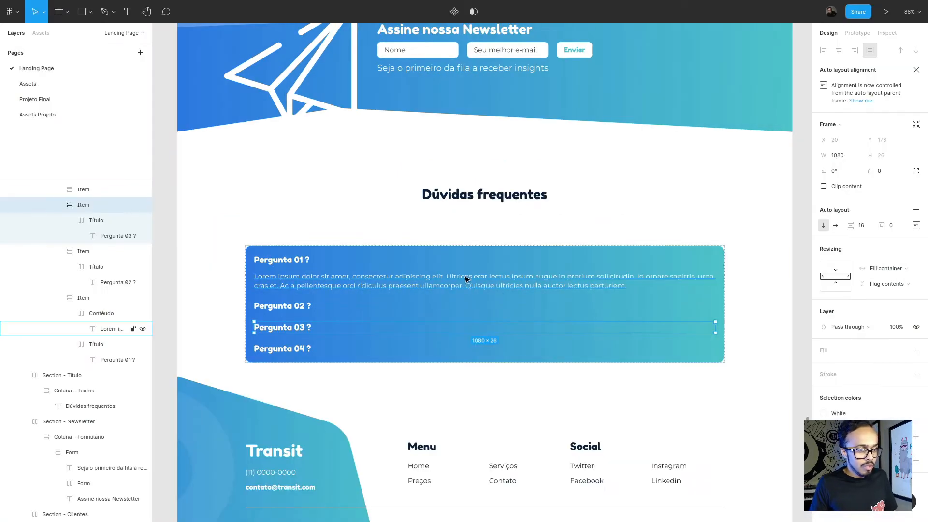
- Recolour all texts of the Figma Sanfona widget to Primary/Dark and change its gradient background to White
click(479, 251)
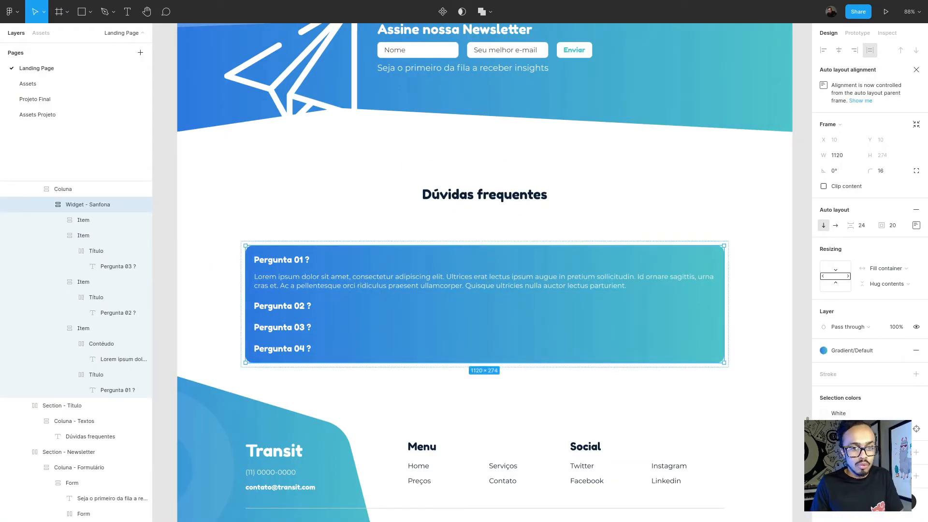
click(848, 414)
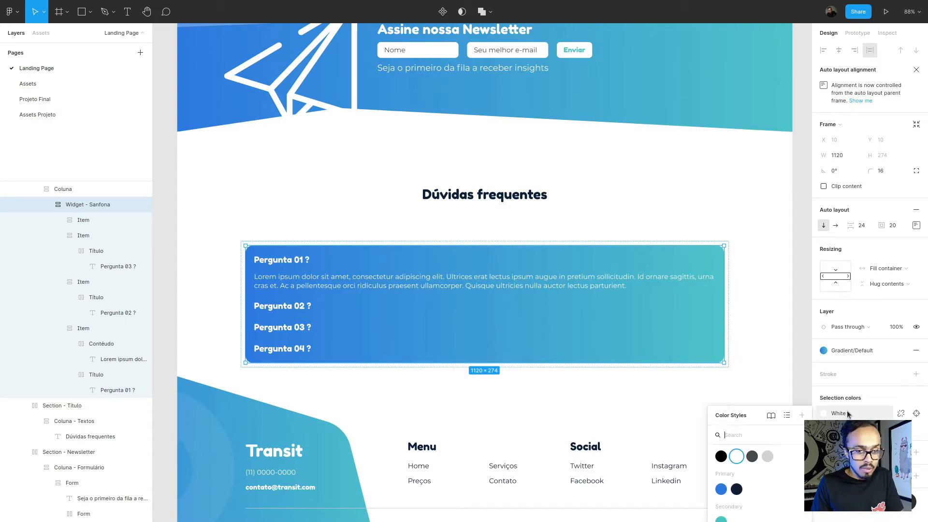
click(737, 437)
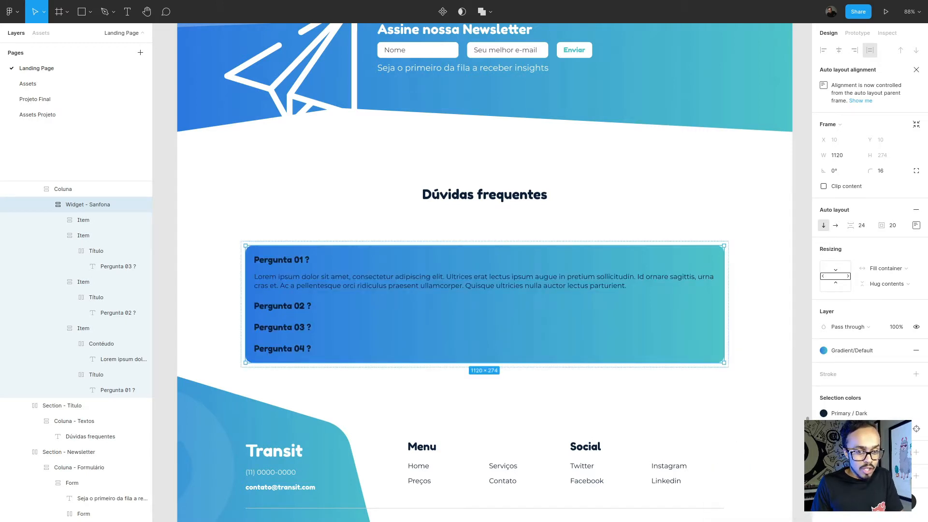
click(824, 413)
click(737, 406)
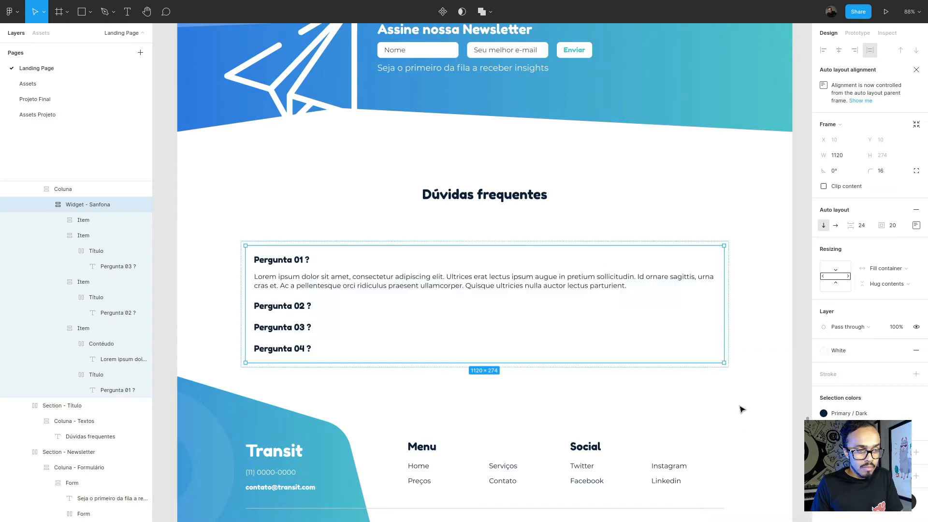
- Set the text colour of the answer paragraph under Pergunta 01 to Gray
click(446, 289)
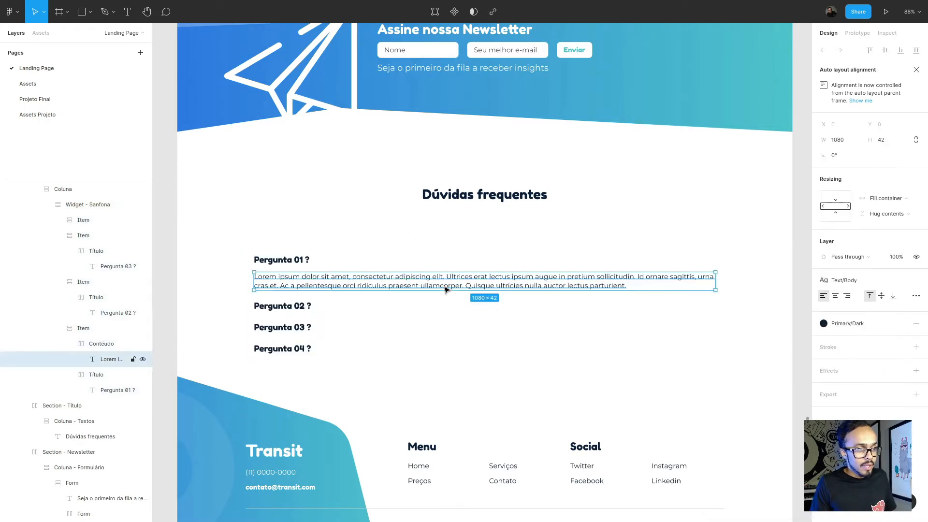
click(824, 324)
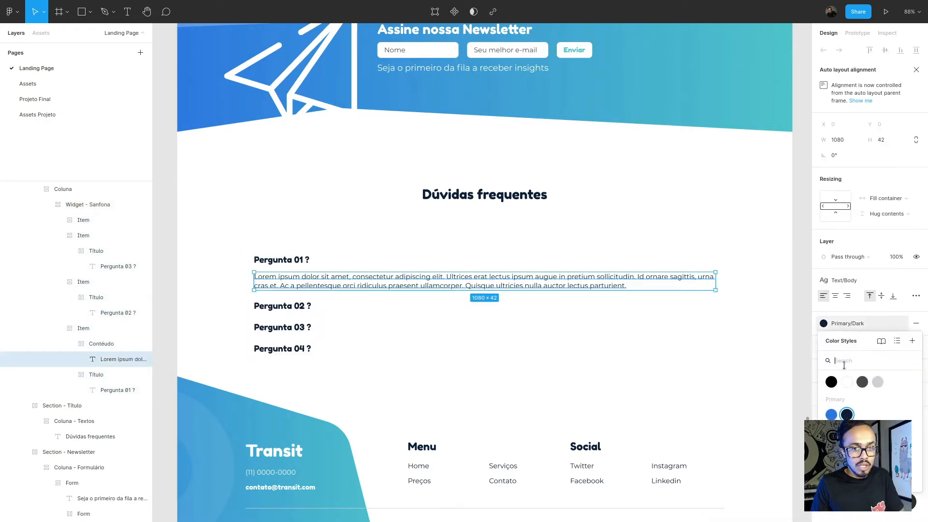
click(862, 382)
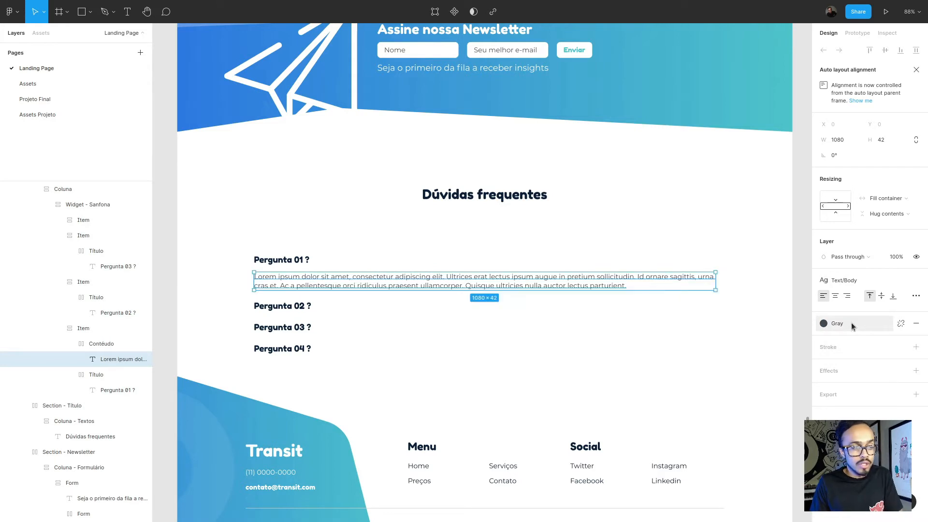
click(293, 261)
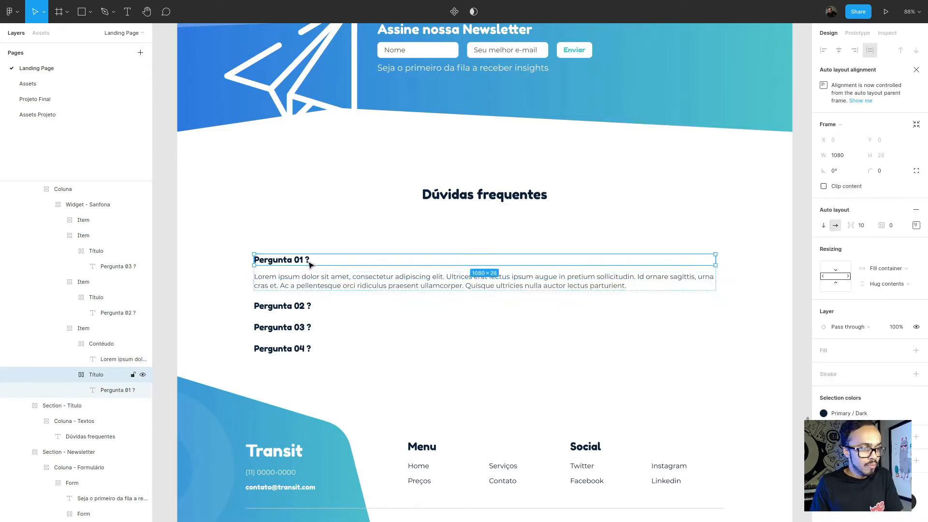
click(292, 307)
click(298, 330)
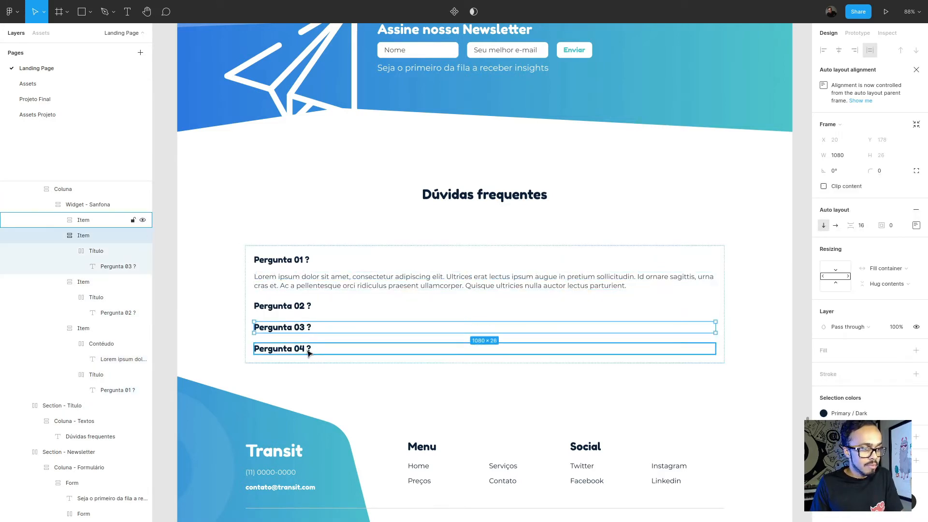
key(Escape)
click(802, 287)
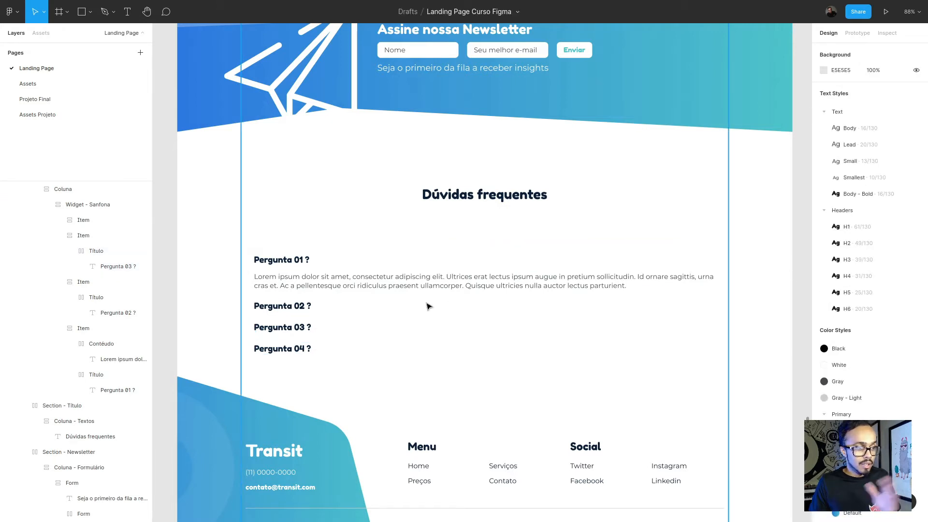
- Check the contrast of the gray answer paragraph against its white background with the Contrast plugin
right_click(315, 279)
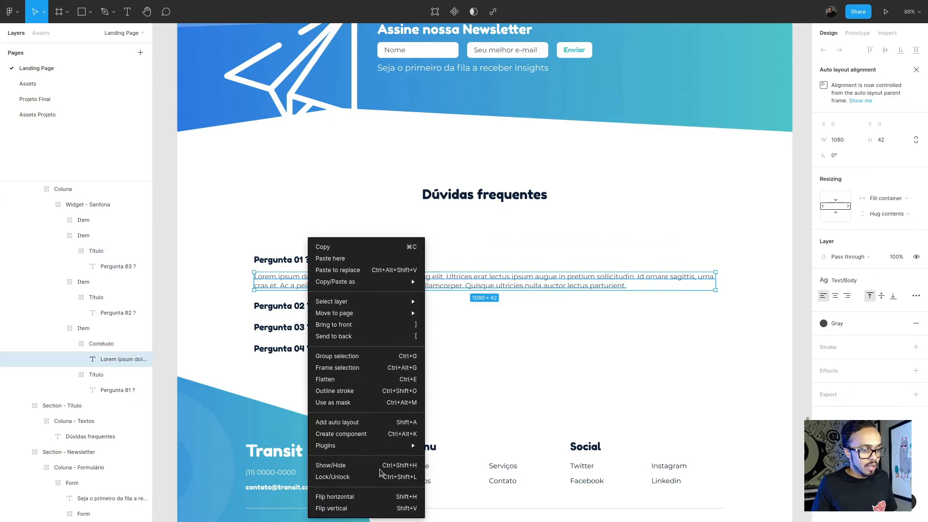
mouse_move(397, 447)
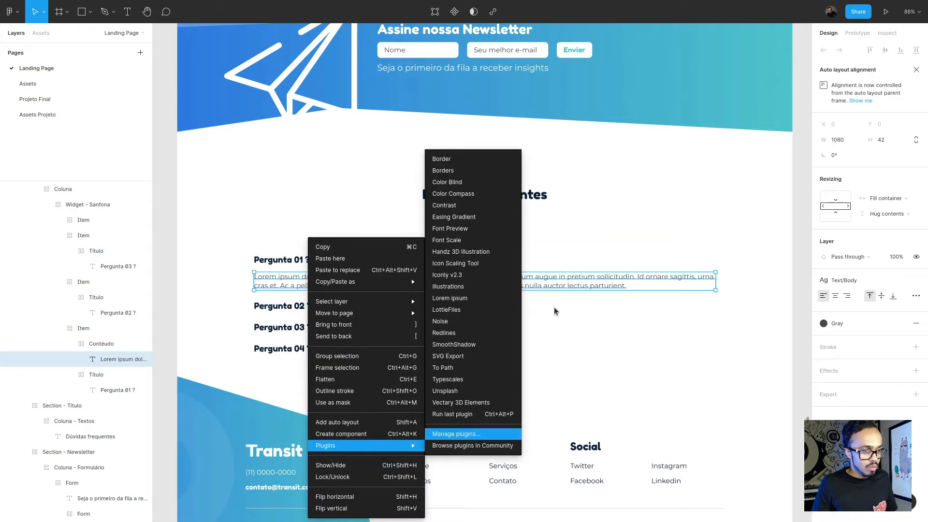
click(483, 205)
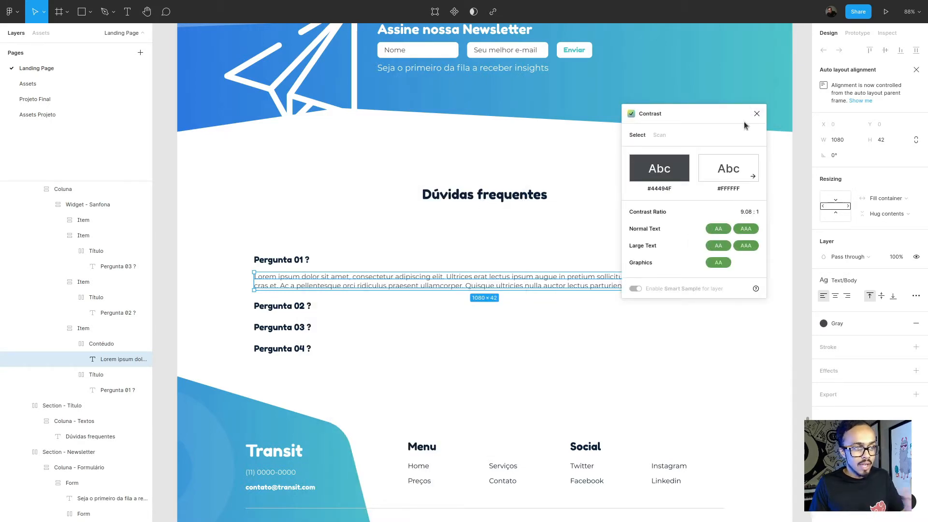
click(757, 114)
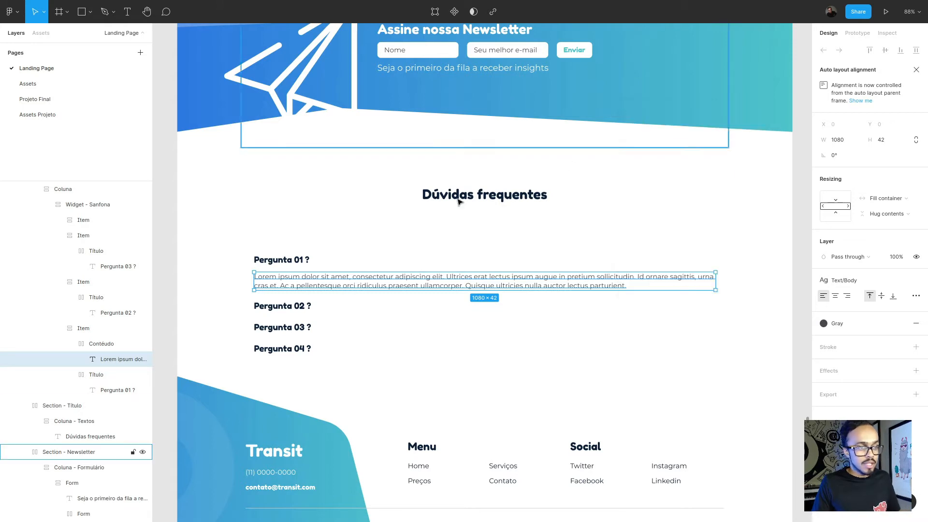
- Check the contrast of the Pergunta 01 title with the Contrast plugin and switch back to the Elementor editor
click(306, 261)
right_click(302, 261)
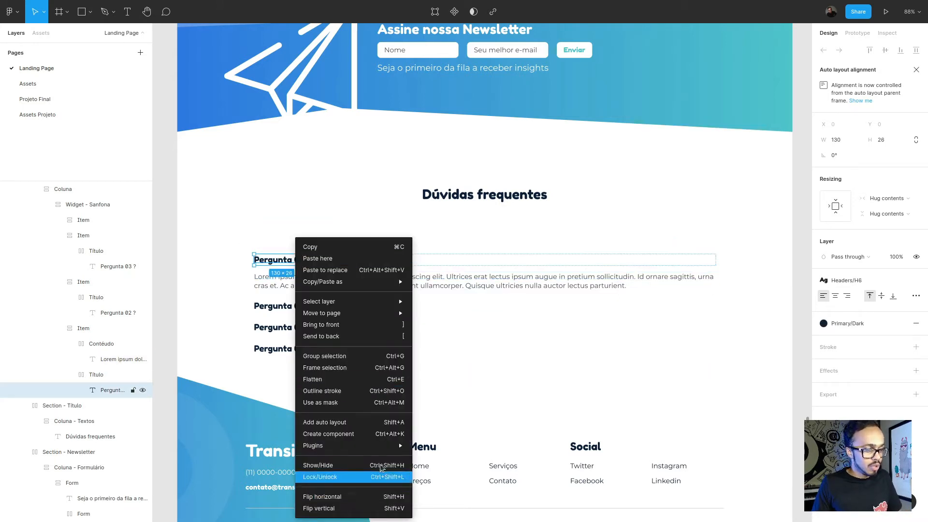
mouse_move(377, 449)
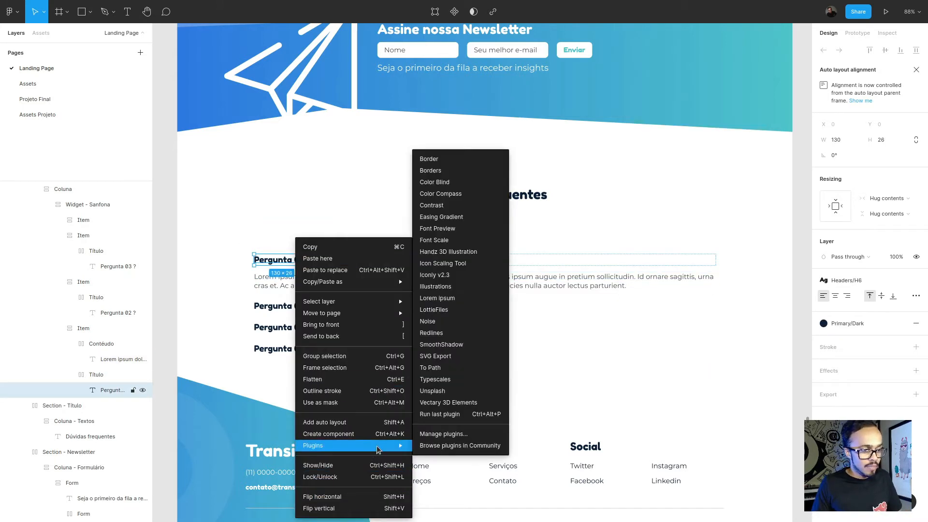
click(453, 209)
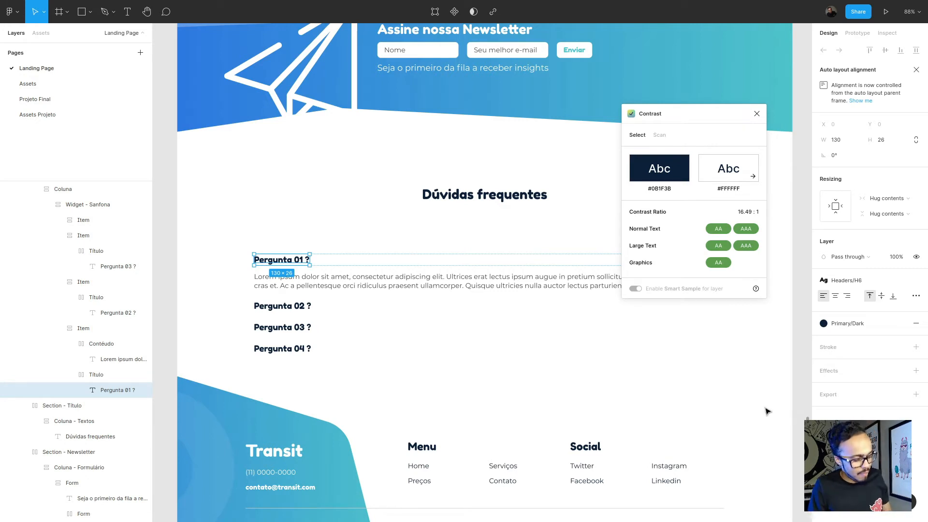
click(404, 362)
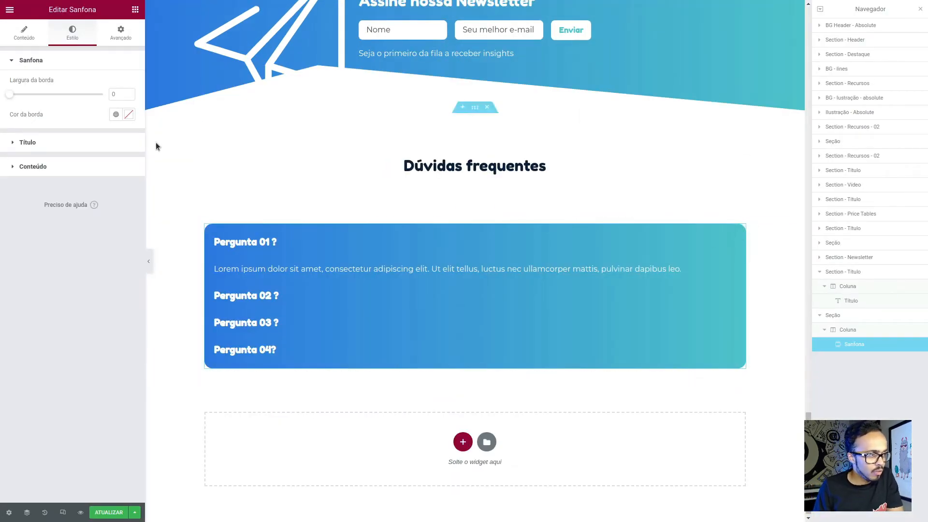
- Remove the gradient background from the Sanfona widget
click(121, 32)
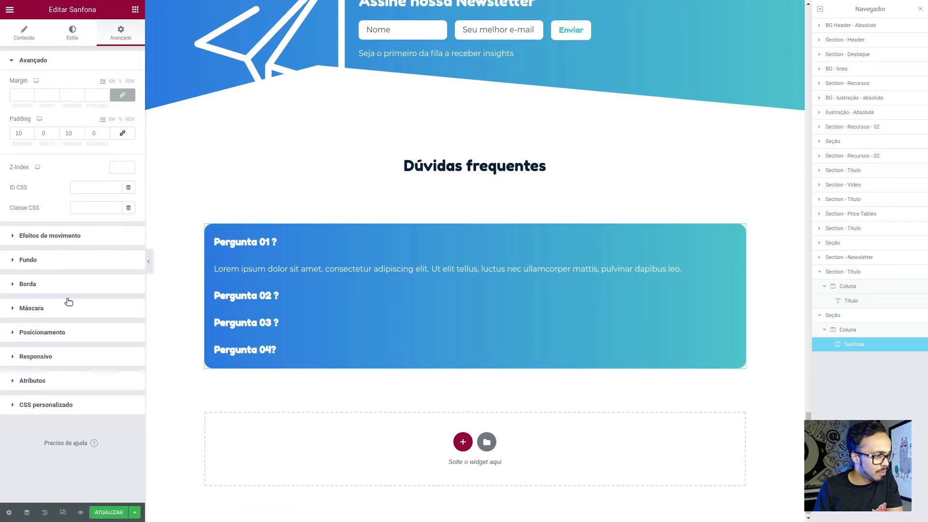
click(58, 259)
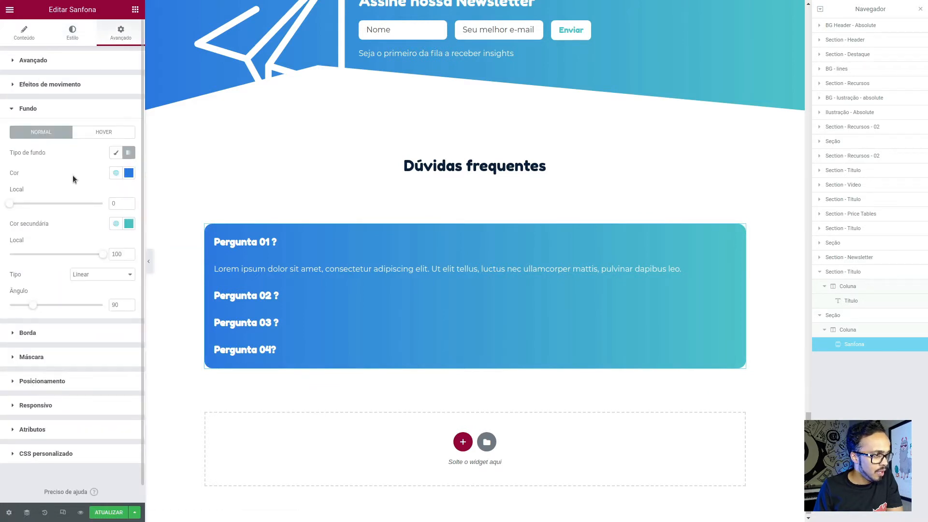
click(116, 153)
click(116, 153)
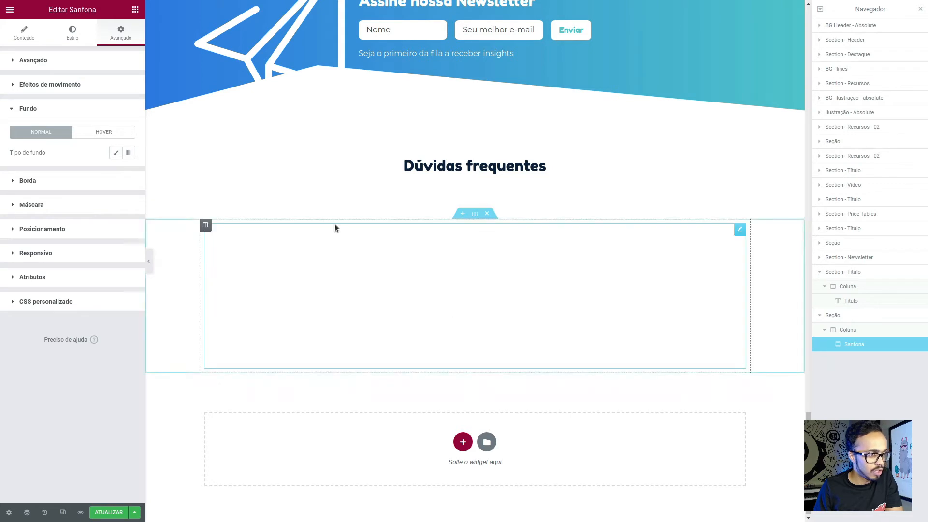
- Set the Sanfona column's heading and link colours to Primary - Dark and its text colour to Text - Gray
click(206, 226)
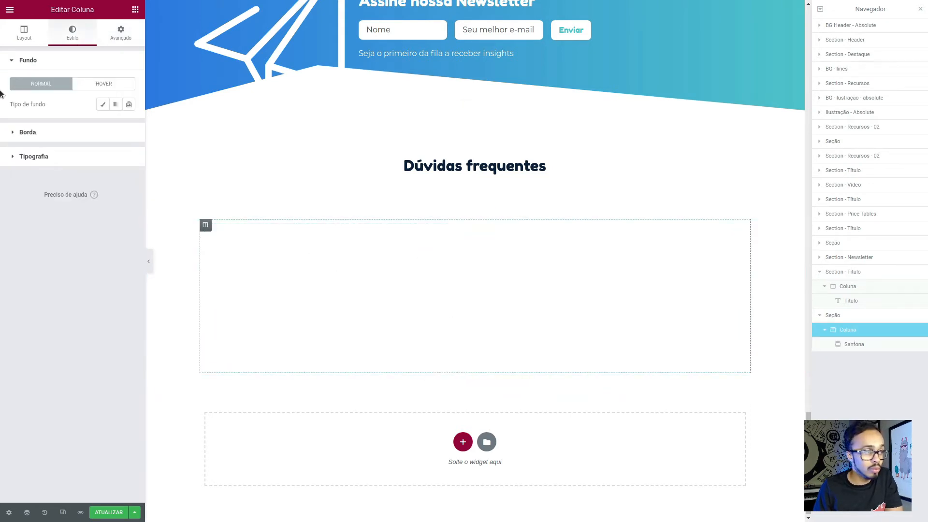
click(65, 157)
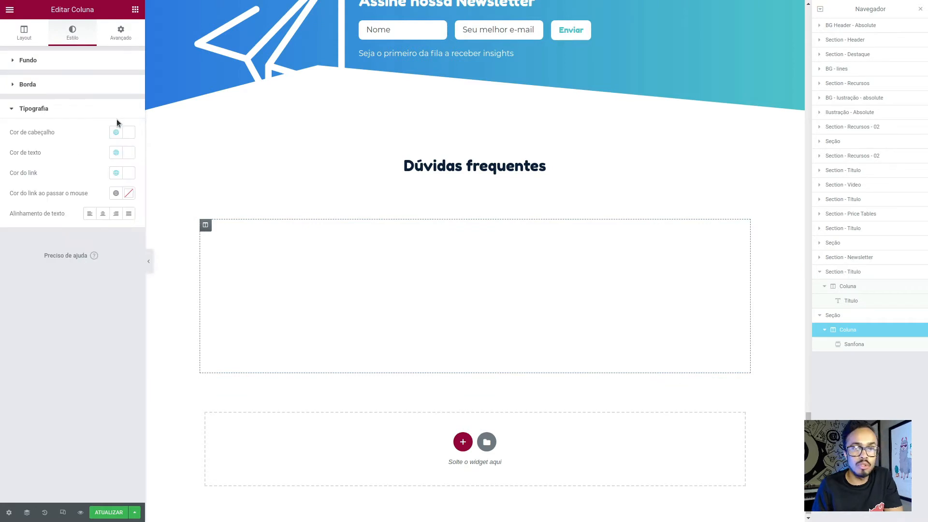
click(116, 132)
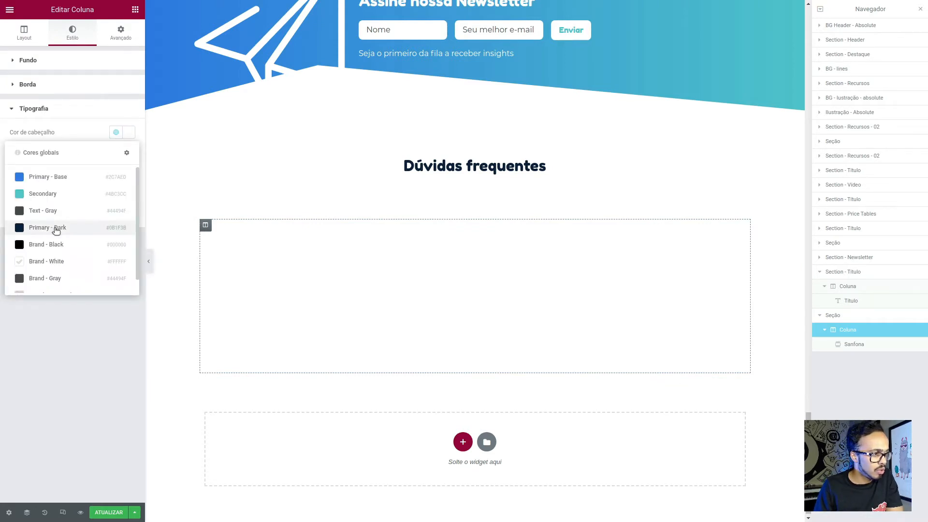
click(54, 228)
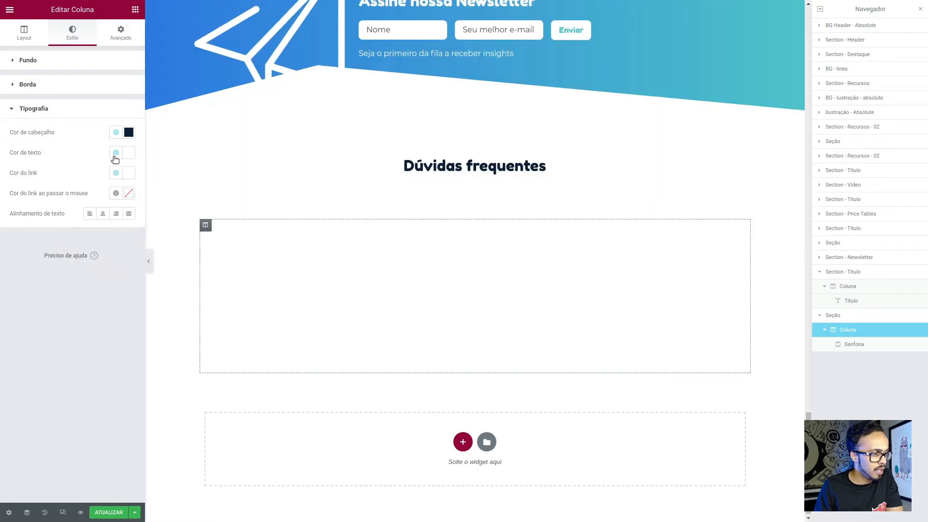
click(115, 152)
click(72, 229)
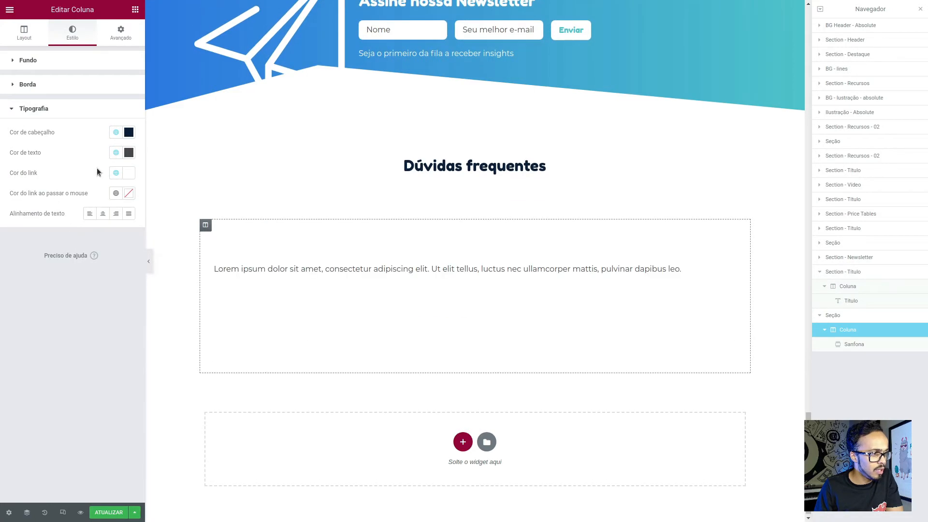
click(120, 170)
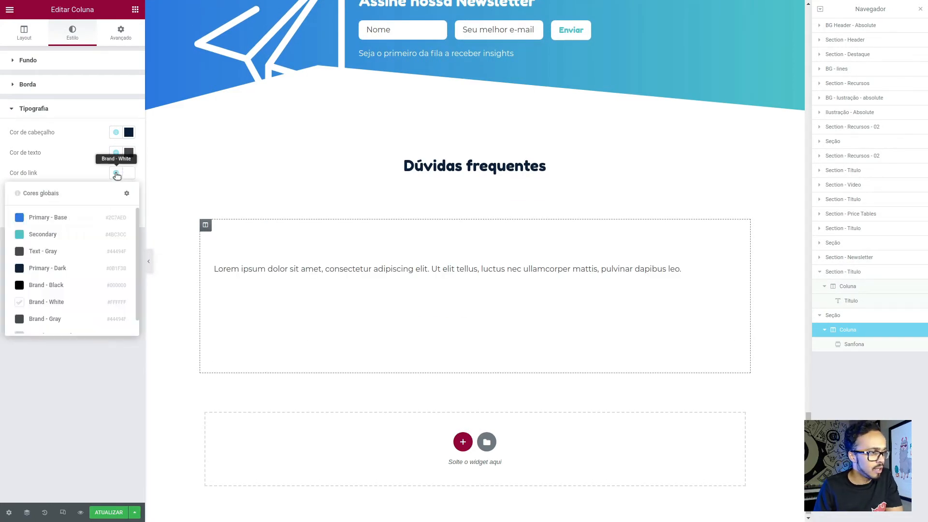
click(52, 272)
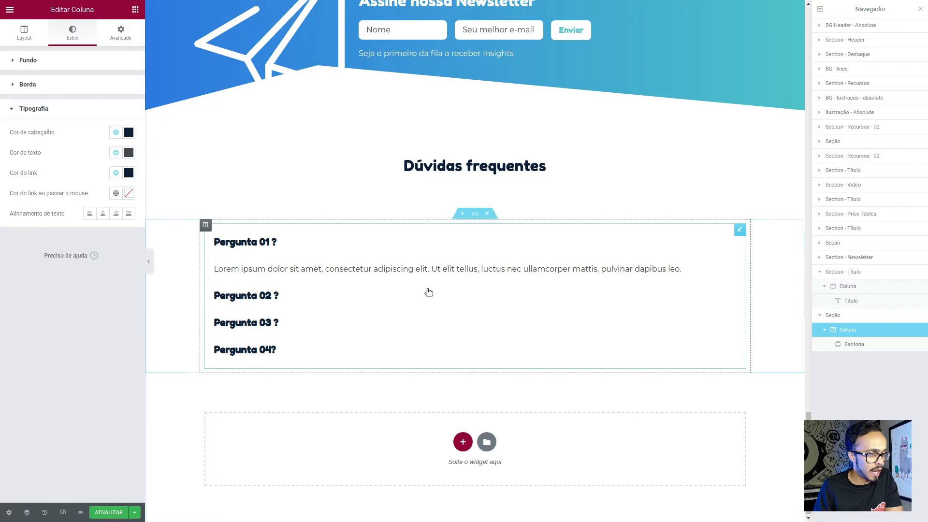
- Test the Sanfona by expanding Pergunta 02 and Pergunta 01, and hide the editor panel to preview the page
click(327, 240)
click(309, 295)
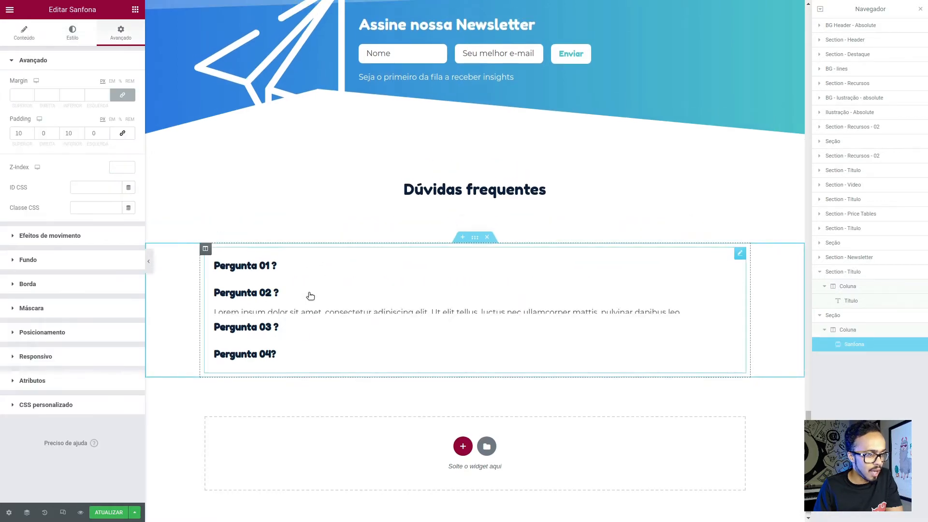
click(296, 263)
click(149, 261)
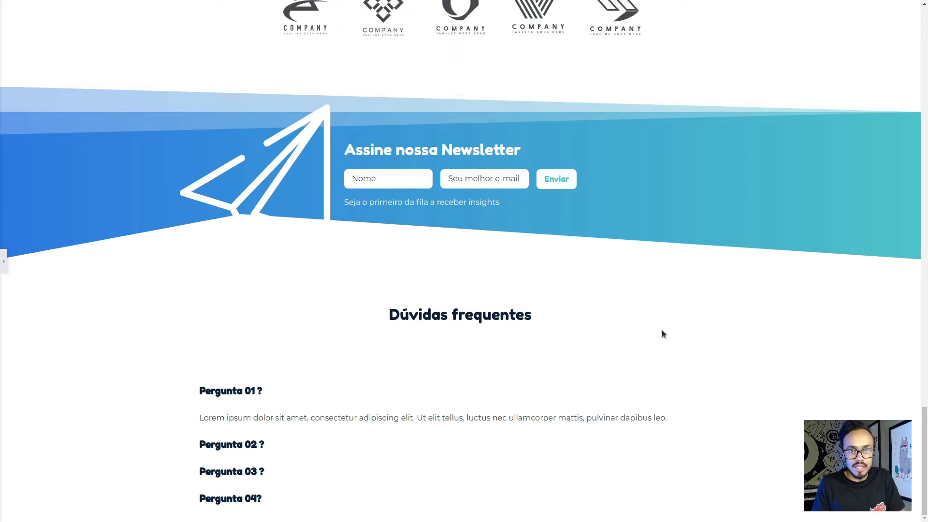
- Examine the Dúvidas frequentes section and the heading and supporting text of the Newsletter section in the preview
scroll(662, 334, up, 1)
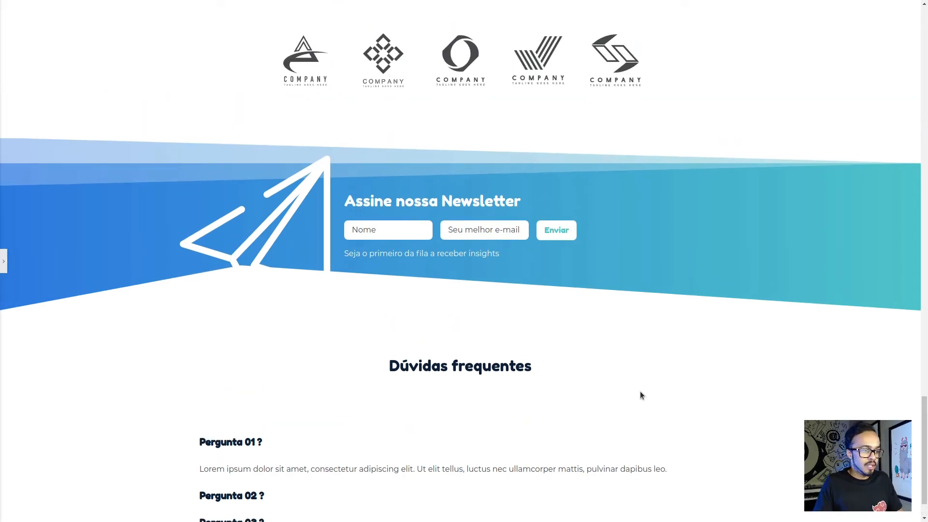
scroll(640, 393, down, 1)
scroll(242, 414, up, 1)
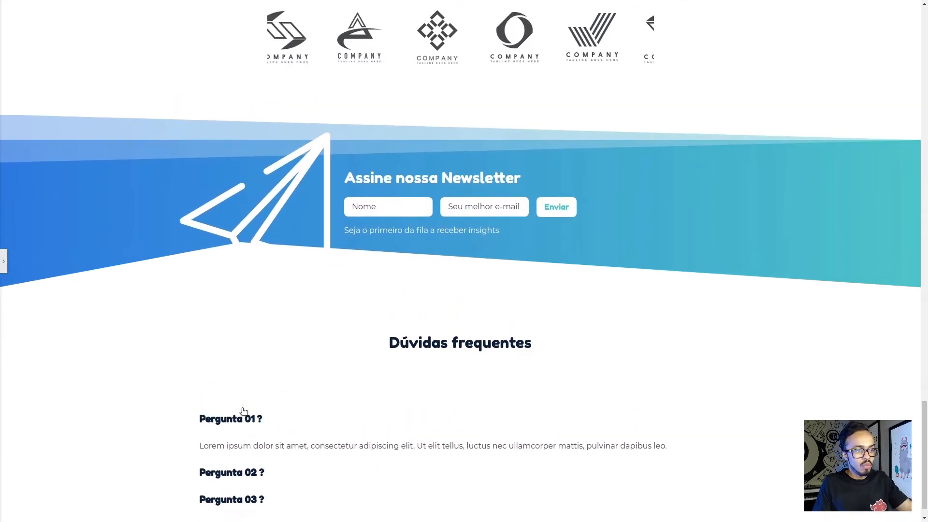
scroll(480, 399, down, 1)
scroll(422, 296, up, 2)
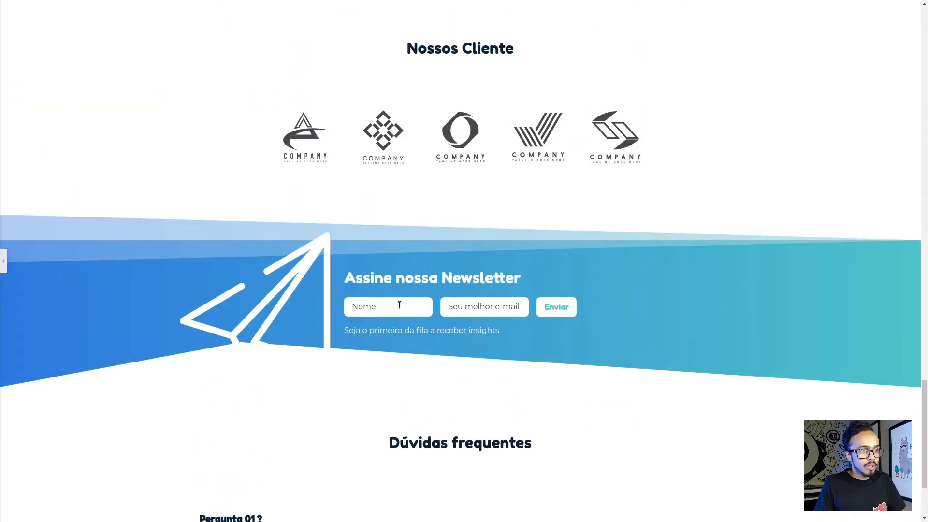
drag(344, 275, 520, 272)
click(423, 331)
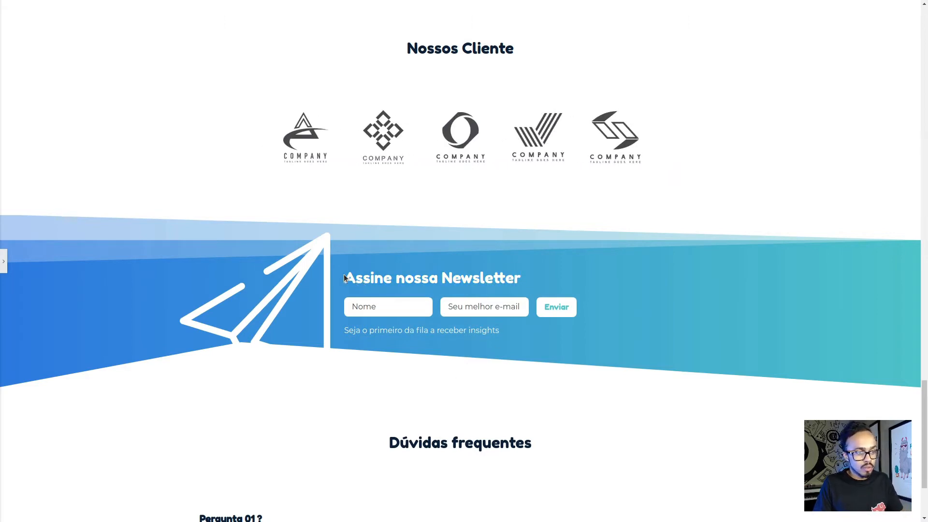
drag(345, 278, 519, 276)
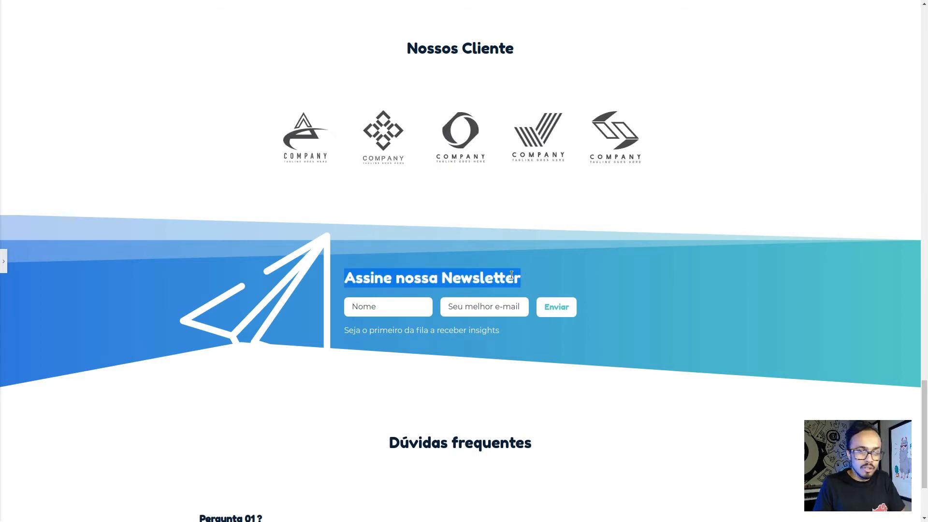
click(348, 333)
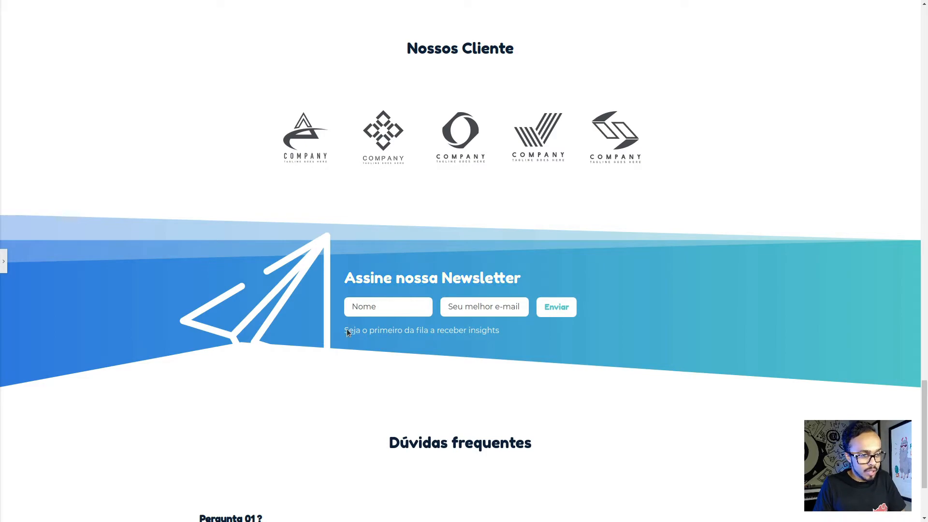
- Review the headings and paragraphs of the whole page, from the hero section through the plans to the FAQ
scroll(368, 330, up, 10)
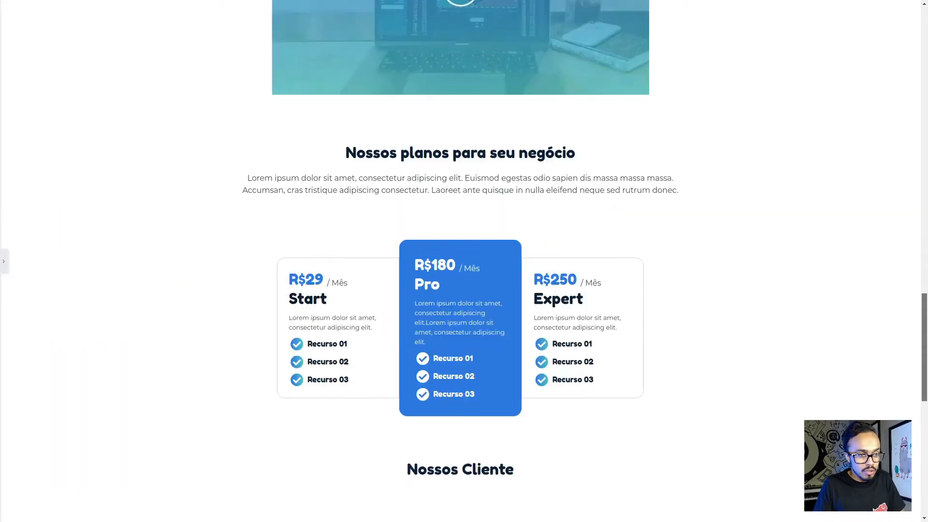
scroll(347, 171, up, 15)
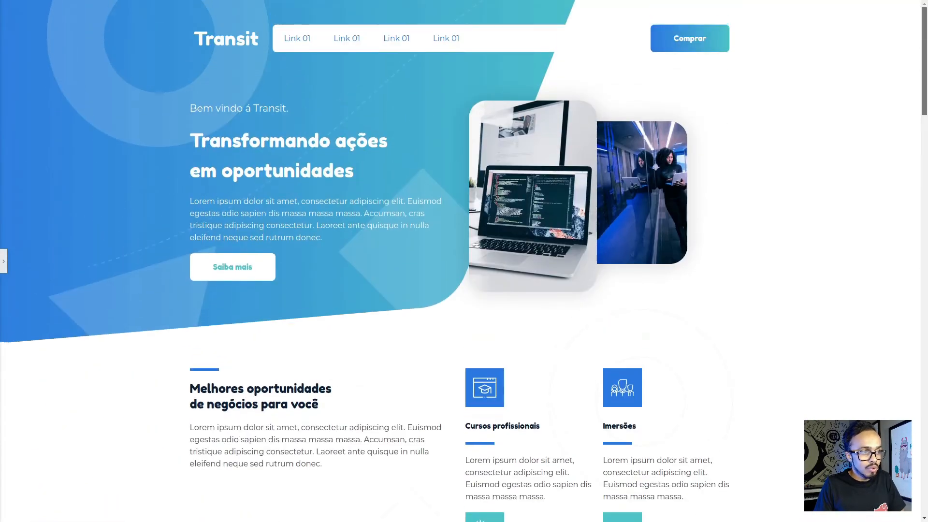
drag(195, 144, 354, 170)
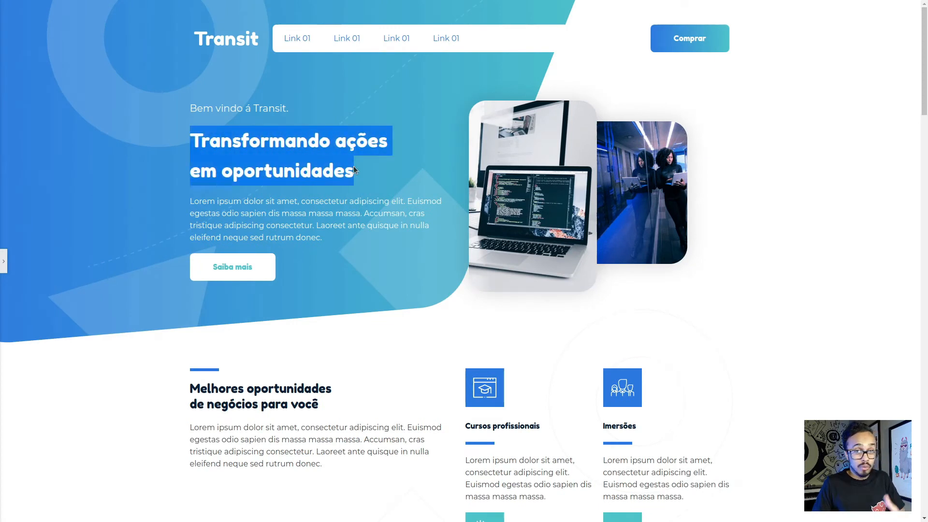
click(315, 151)
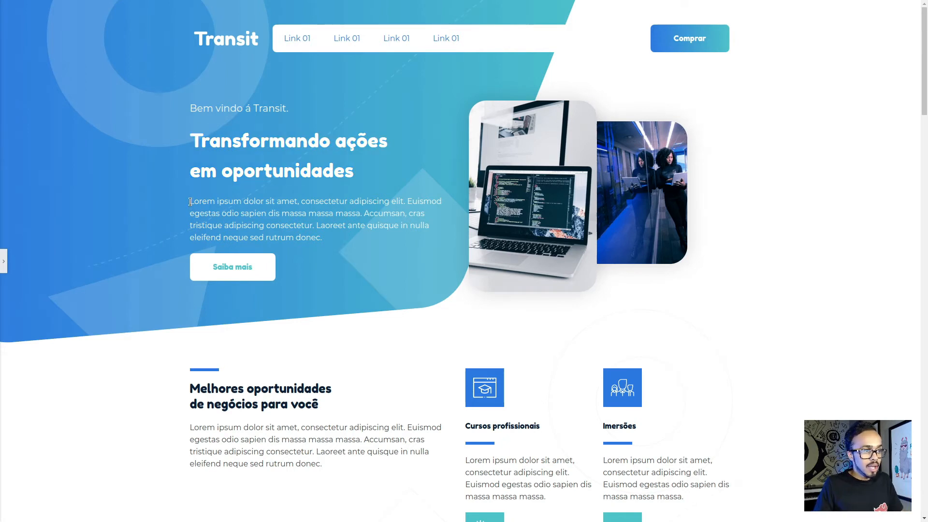
drag(188, 201, 332, 238)
scroll(325, 364, down, 1)
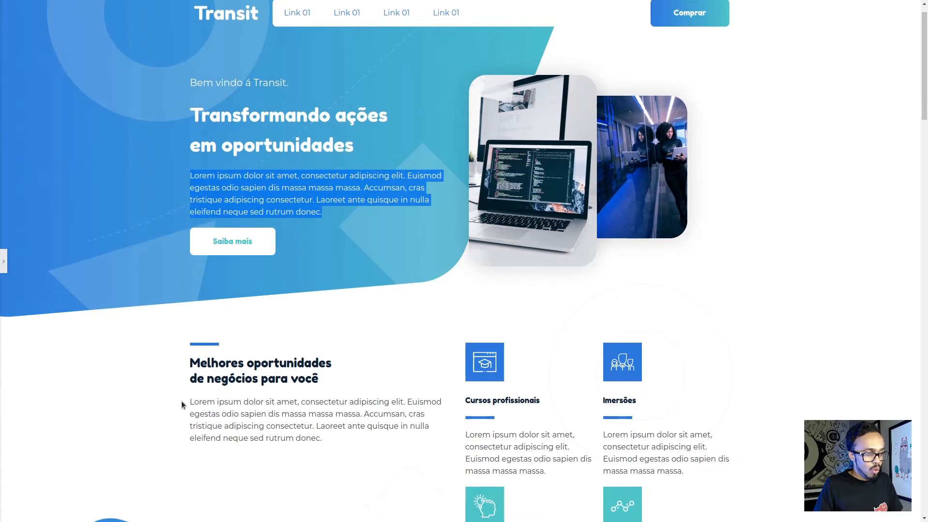
drag(188, 360, 306, 437)
scroll(377, 413, down, 3)
drag(465, 331, 564, 366)
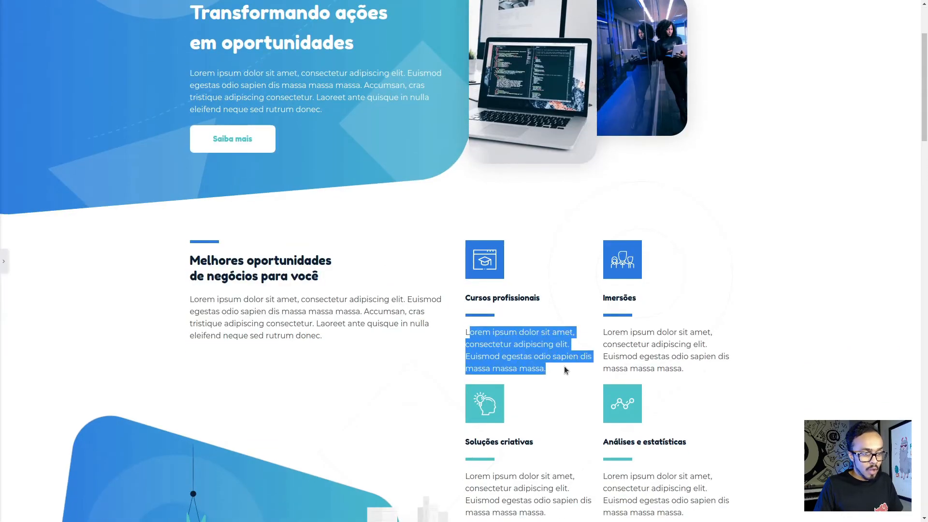
scroll(564, 364, down, 10)
scroll(559, 361, down, 6)
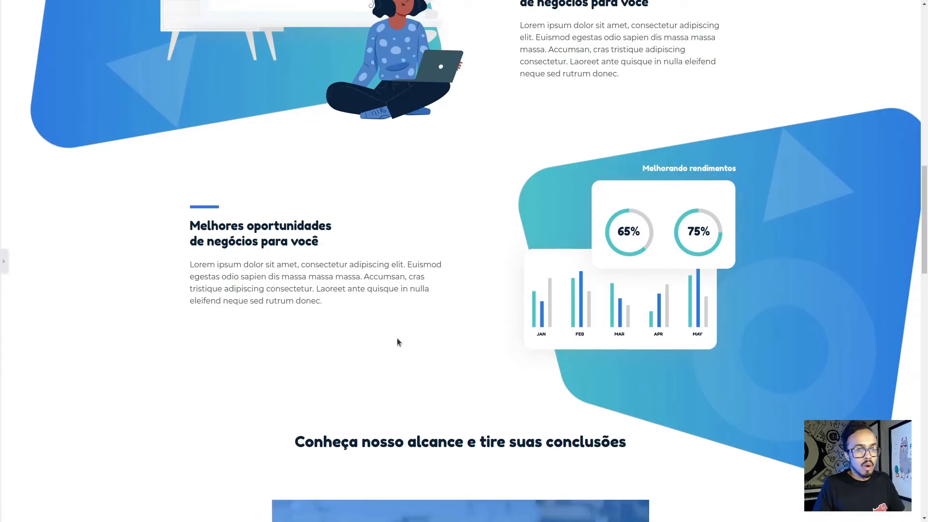
scroll(397, 341, down, 10)
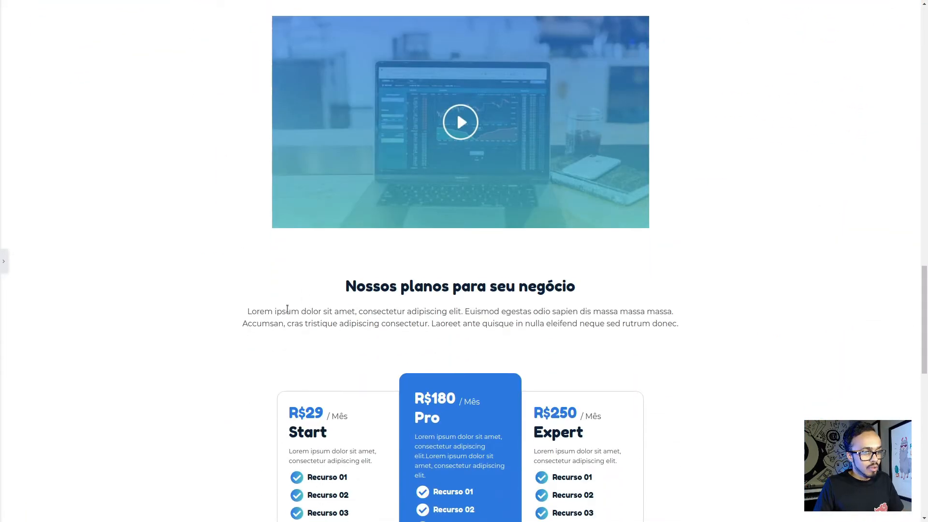
drag(262, 322, 462, 314)
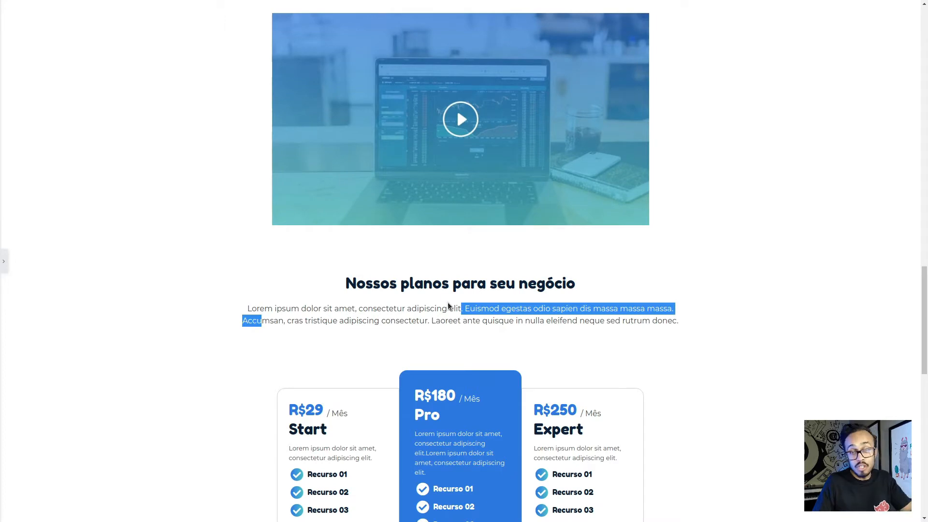
scroll(450, 305, down, 4)
scroll(423, 379, down, 6)
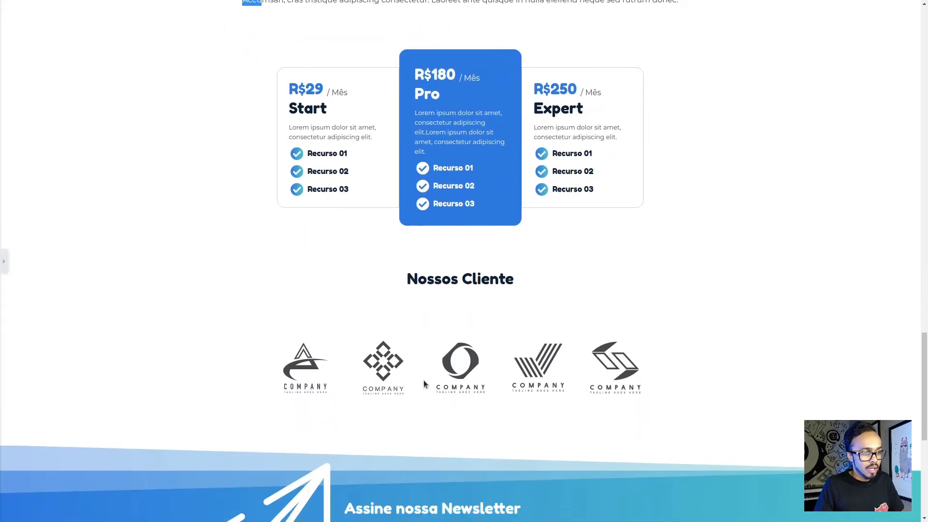
scroll(422, 377, down, 4)
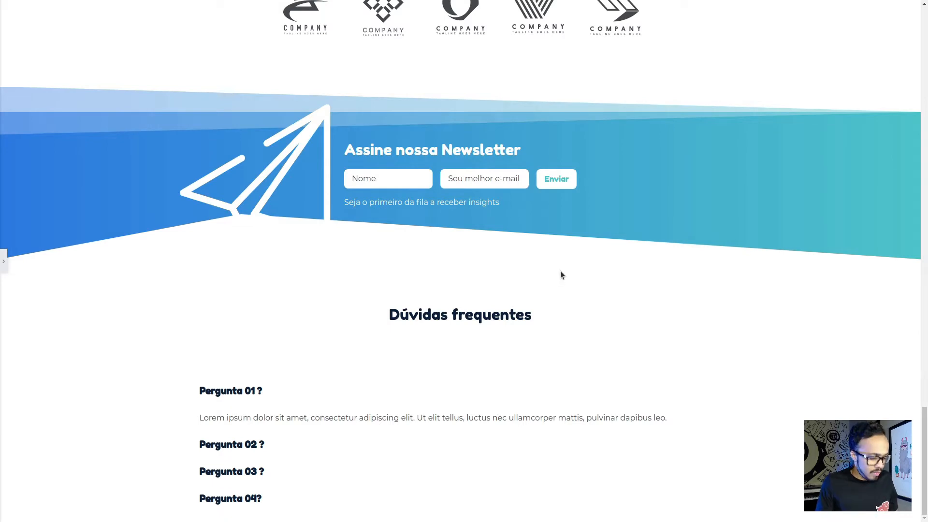
- Restore the editor panel, switch to Figma and examine the footer section's three columns and its auto layout padding
click(3, 261)
key(alt+Tab)
scroll(352, 280, down, 3)
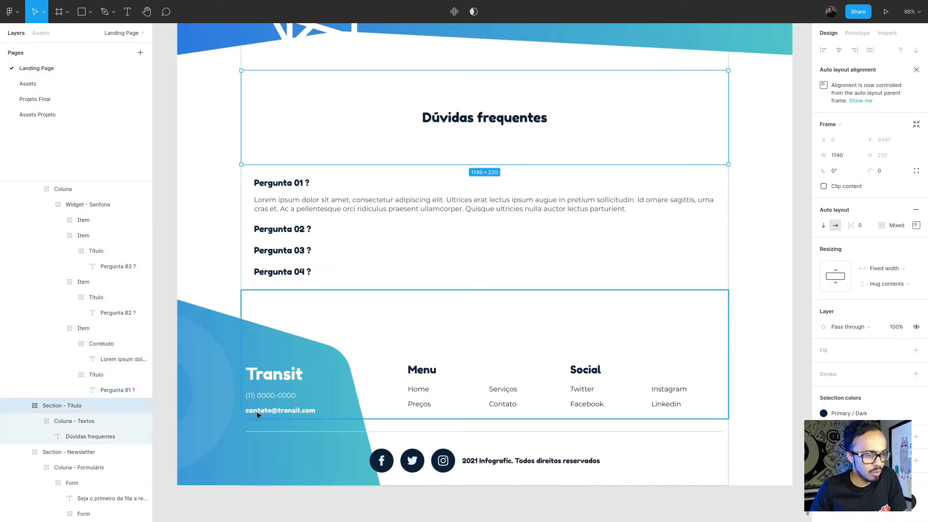
click(323, 385)
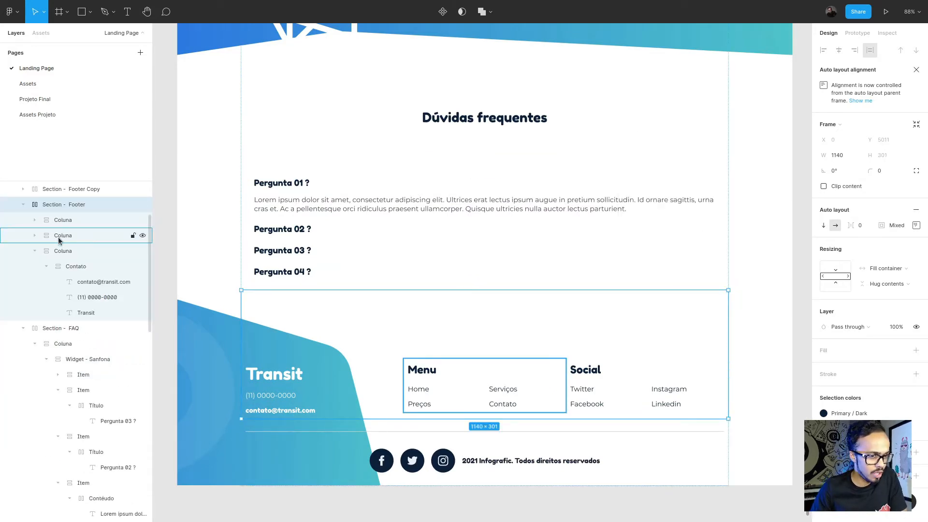
click(82, 220)
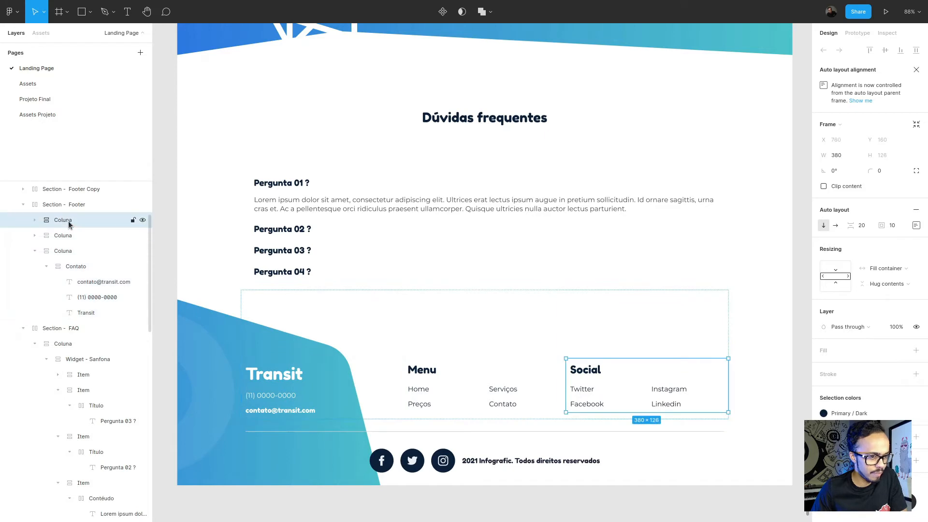
click(67, 235)
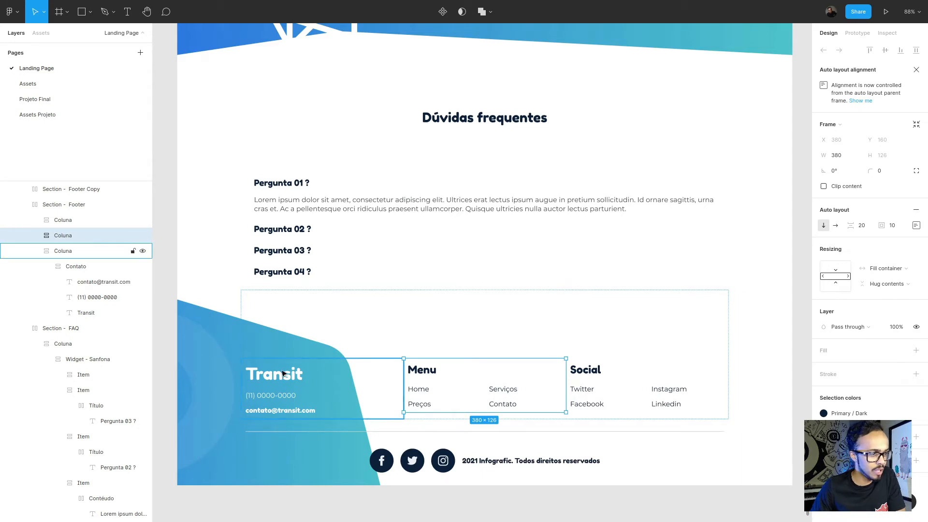
click(298, 379)
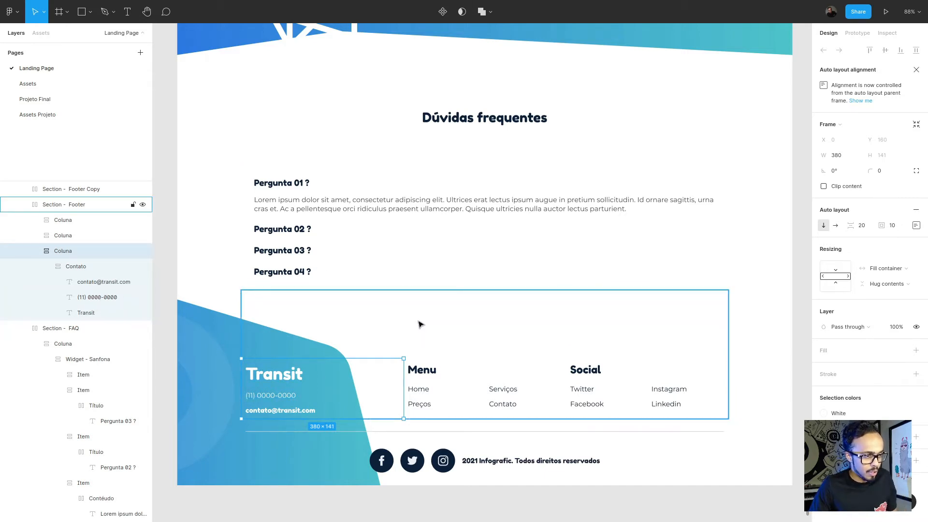
click(451, 330)
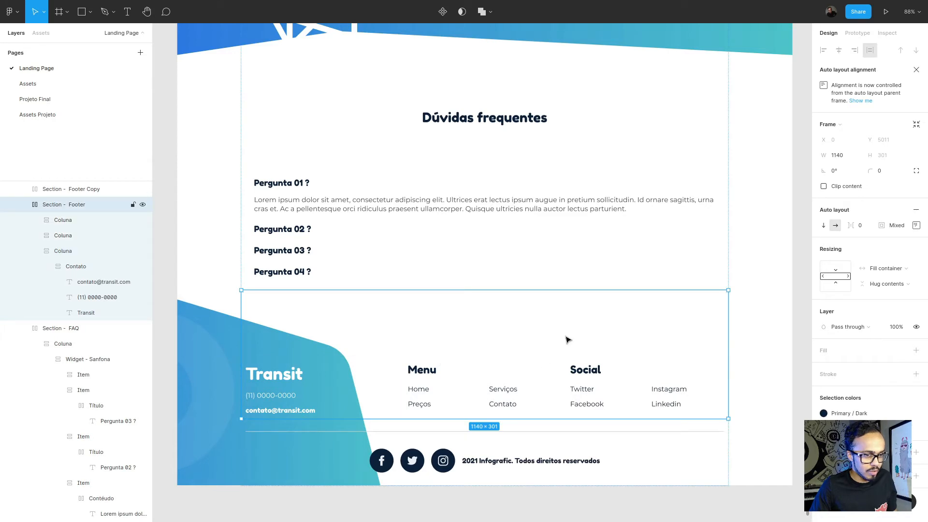
click(916, 226)
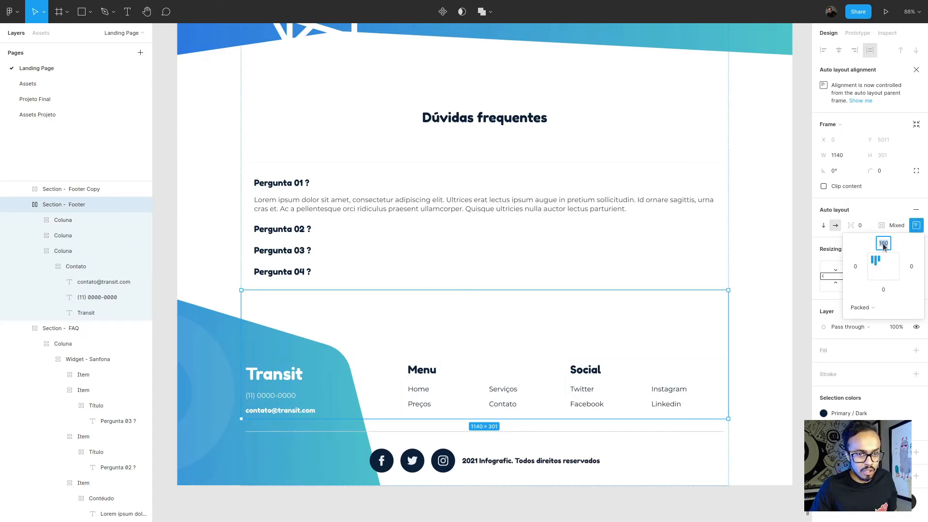
click(915, 228)
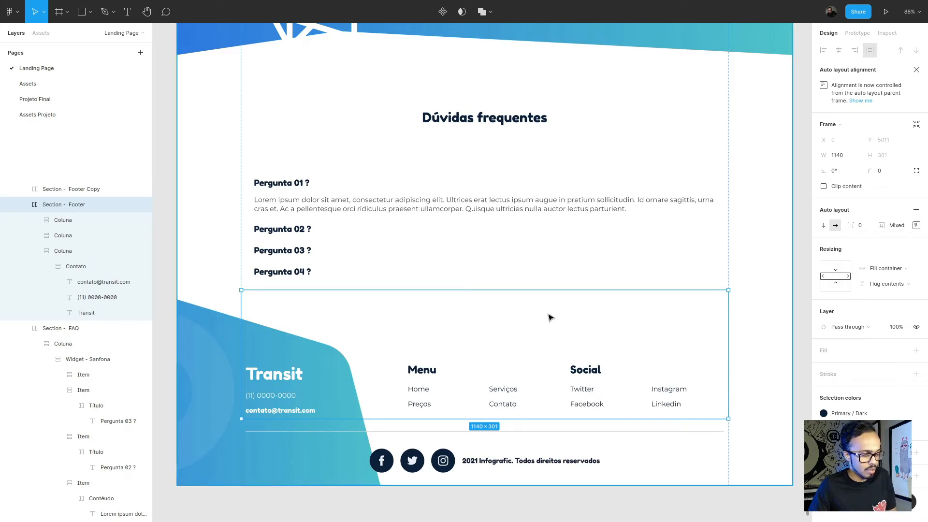
- Switch back to Elementor, add a section with three equal columns below the FAQ, and open its advanced settings
key(alt+Tab)
scroll(470, 334, down, 3)
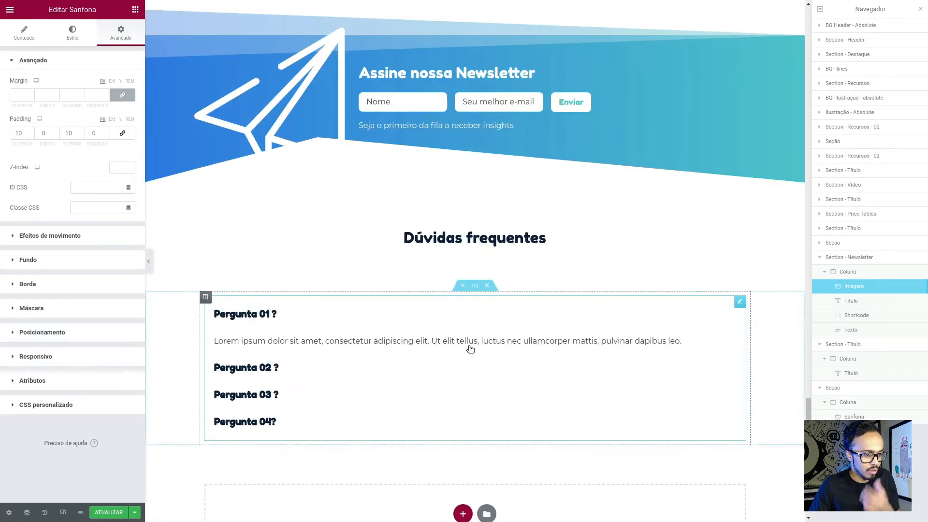
click(462, 439)
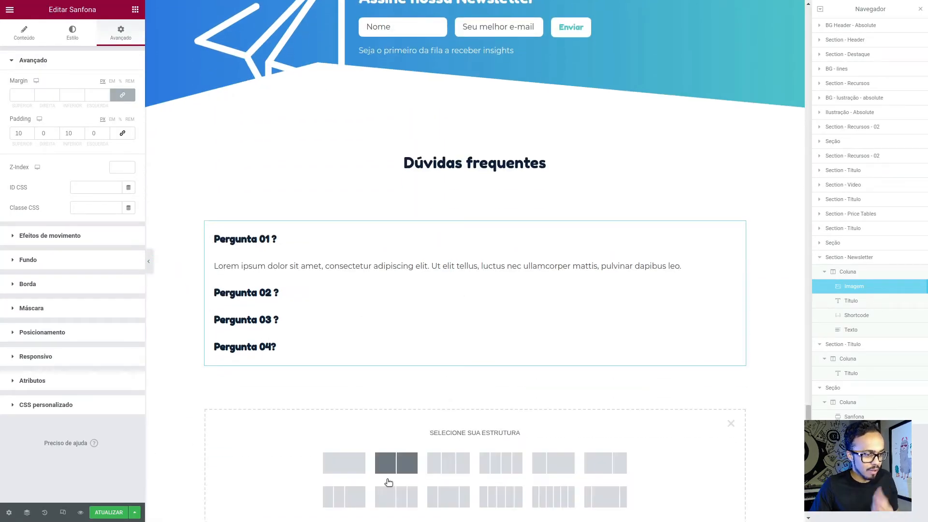
scroll(385, 483, down, 1)
click(456, 418)
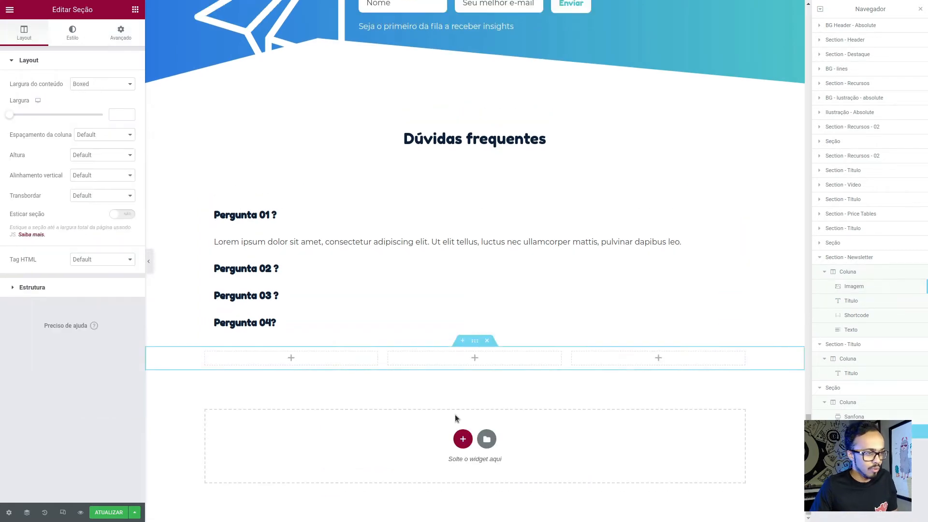
click(127, 32)
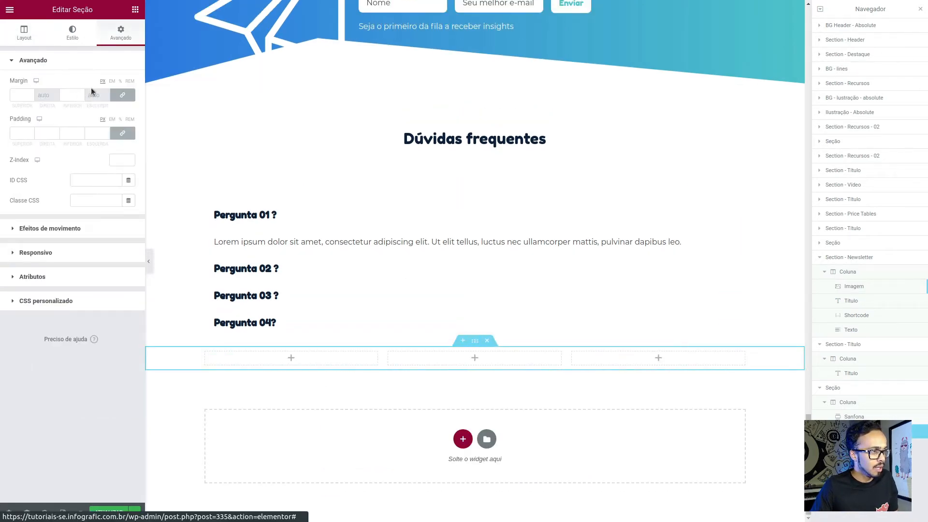
click(121, 134)
text(160)
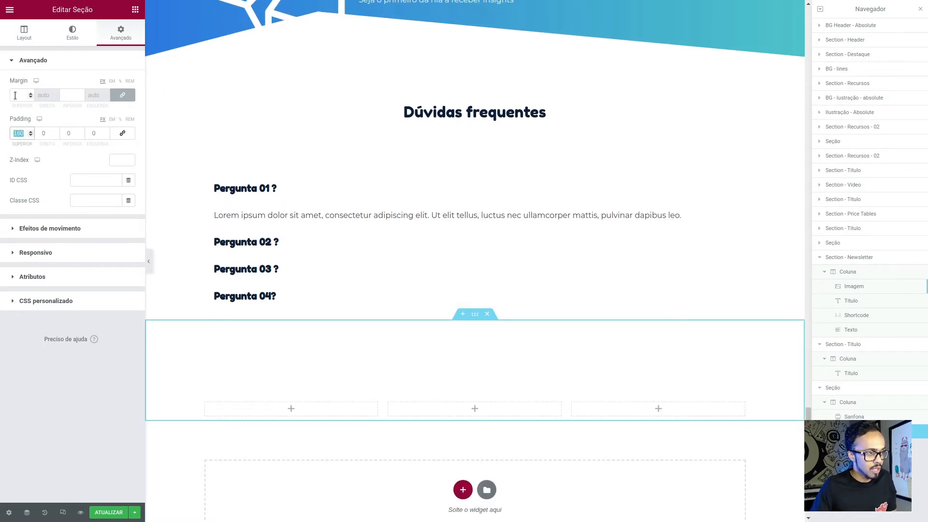
key(BackSpace)
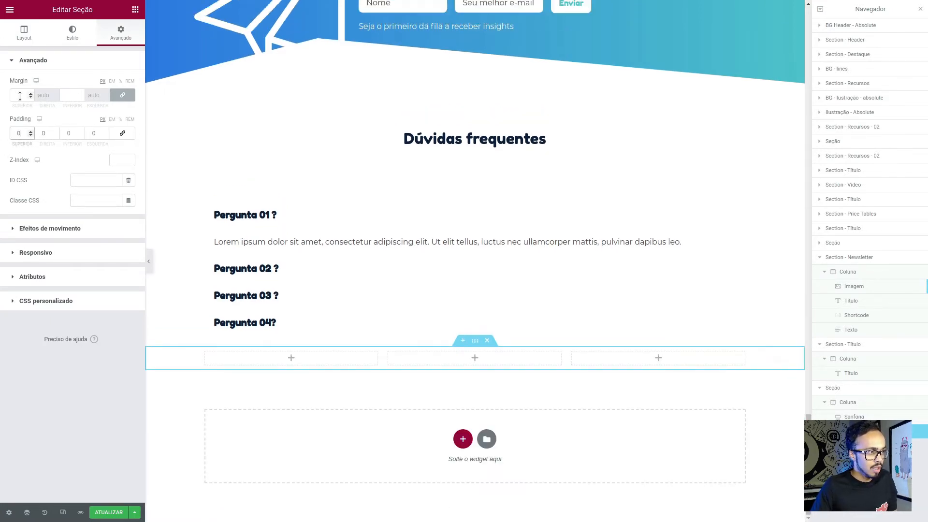
- Unlink the new section's margins and set the top margin to 160 and the bottom margin to 0
click(19, 95)
text(160)
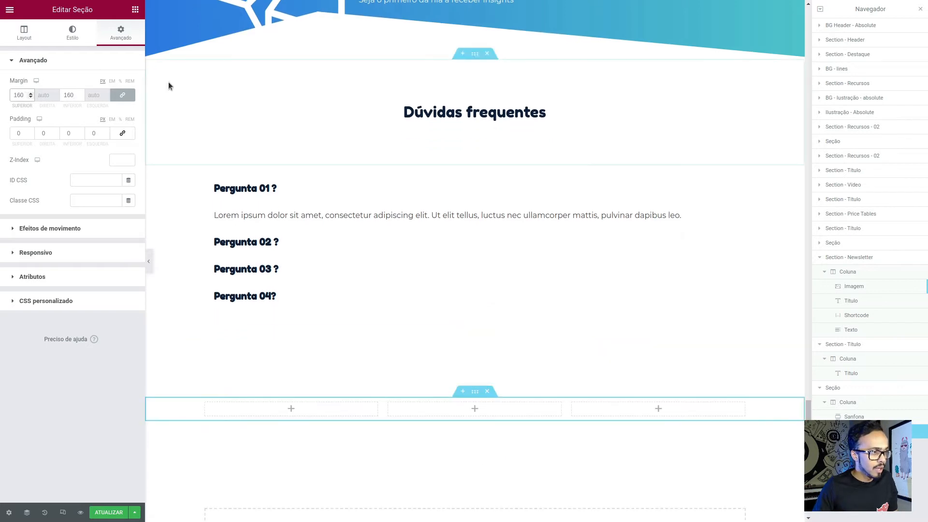
click(123, 94)
key(BackSpace)
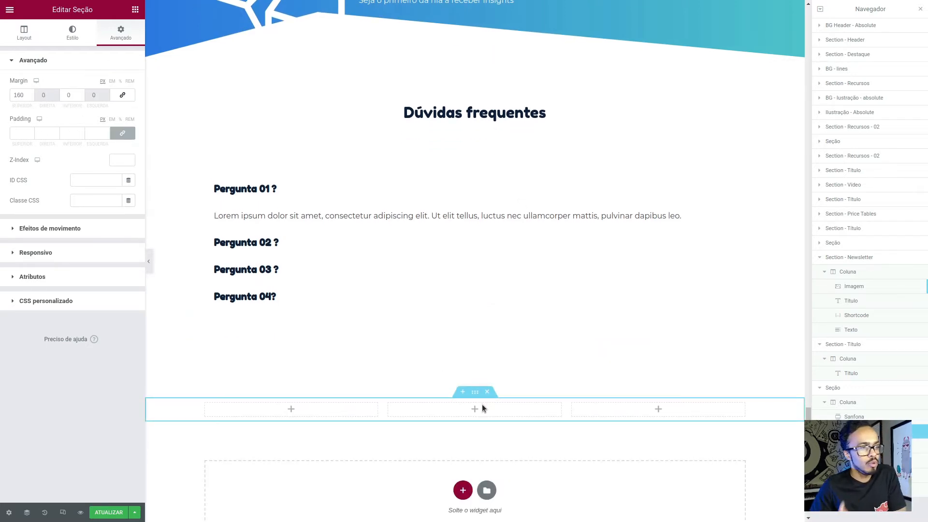
- Add an Imagem widget to the first footer column, with two Texto widgets stacked below it
click(136, 10)
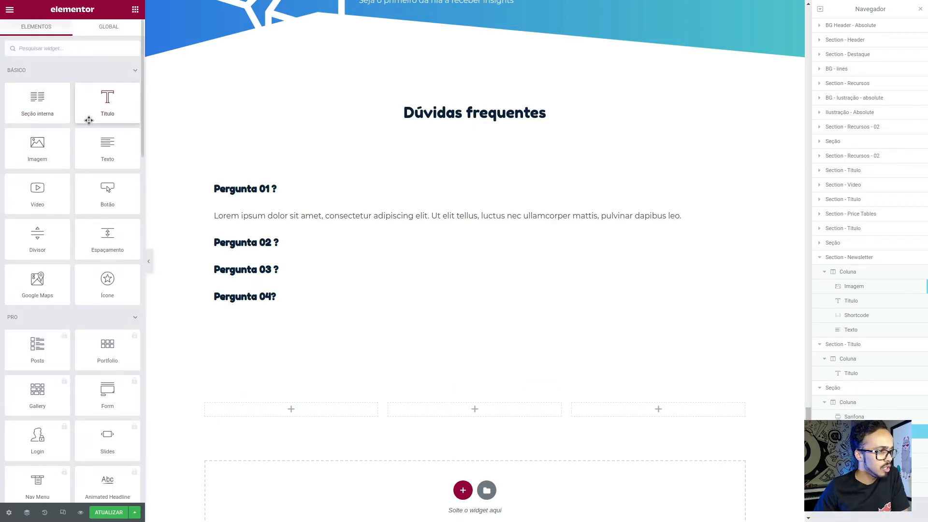
drag(43, 148, 300, 407)
scroll(333, 421, down, 3)
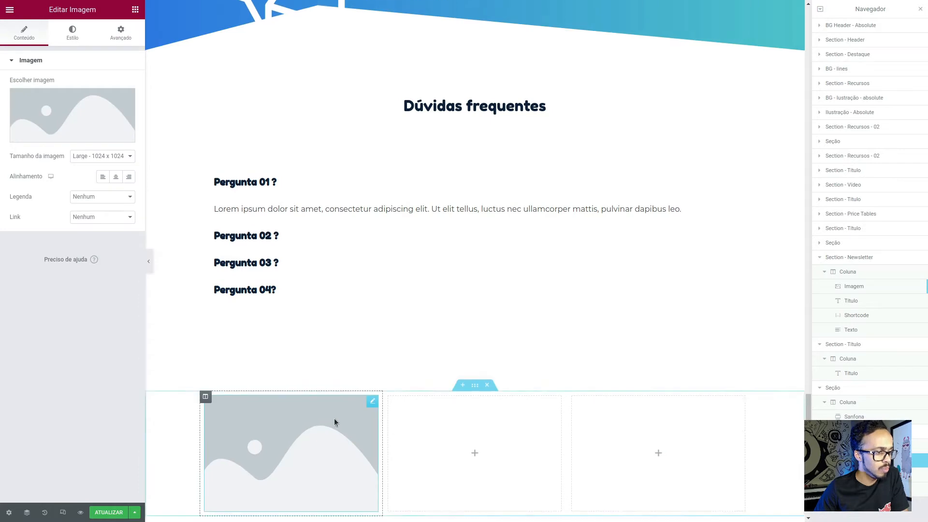
click(136, 9)
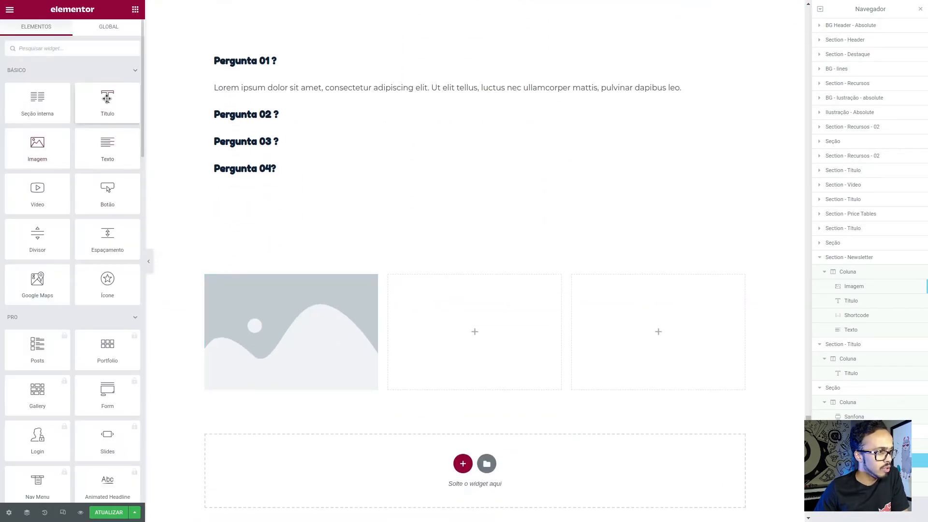
drag(107, 103, 279, 389)
click(136, 13)
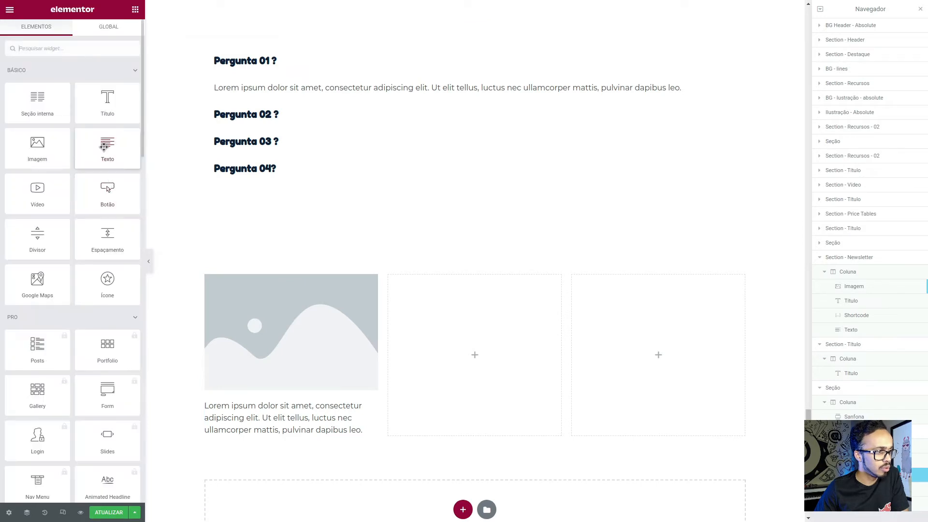
drag(108, 145, 256, 434)
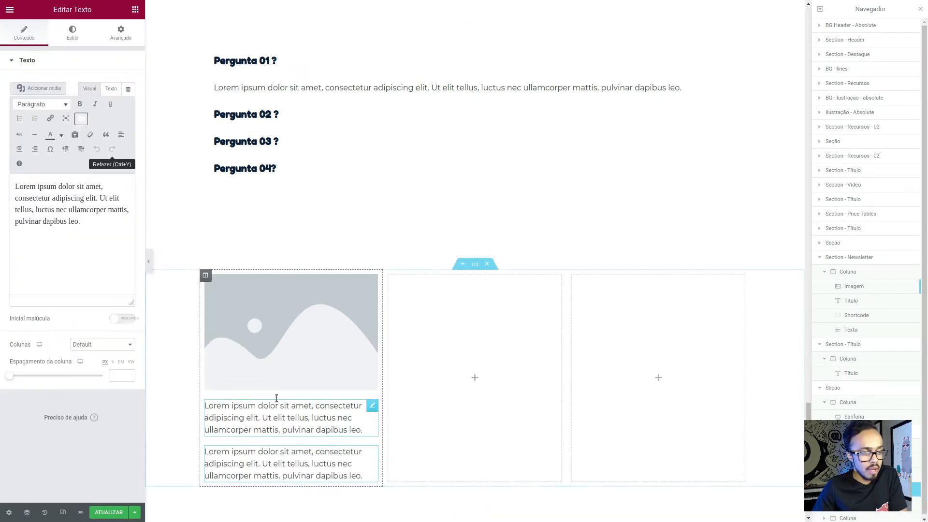
- Add a Título widget to the middle footer column and set its HTML tag to H5
click(135, 9)
drag(107, 99, 449, 317)
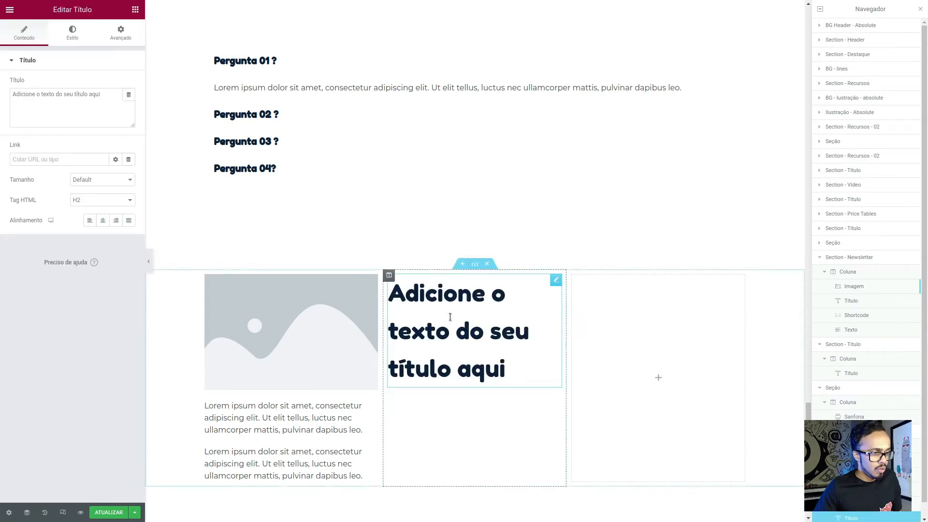
click(78, 200)
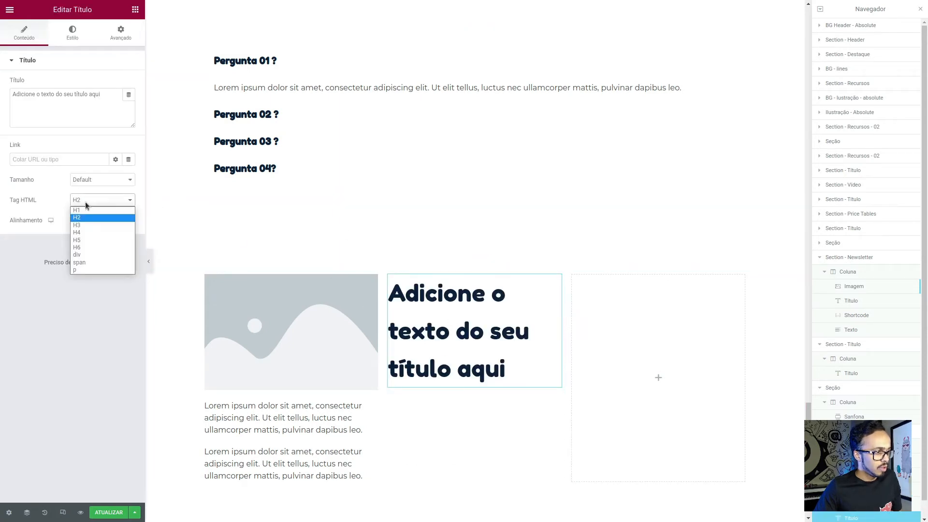
click(83, 238)
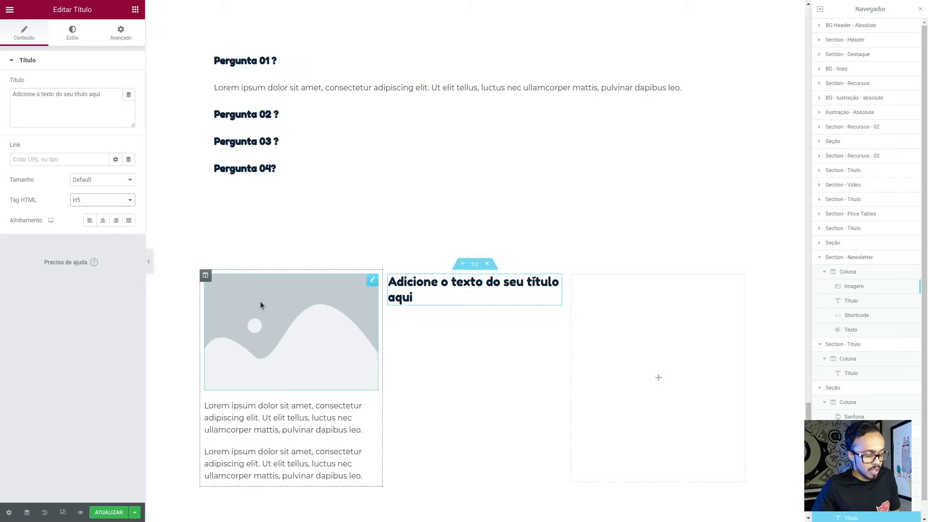
- Check the text style of the footer's Menu heading in the Figma design, then return to Elementor
key(alt+Tab)
ctrl+click(425, 372)
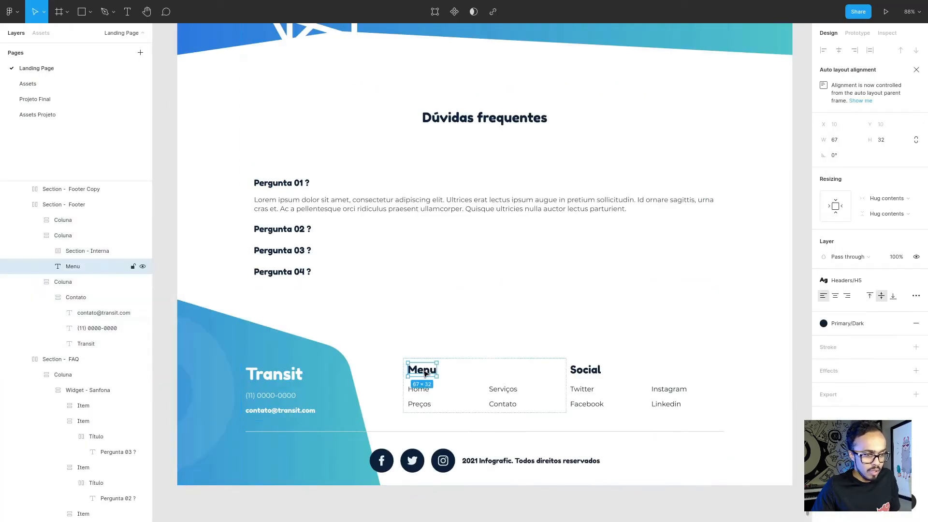
key(alt+Tab)
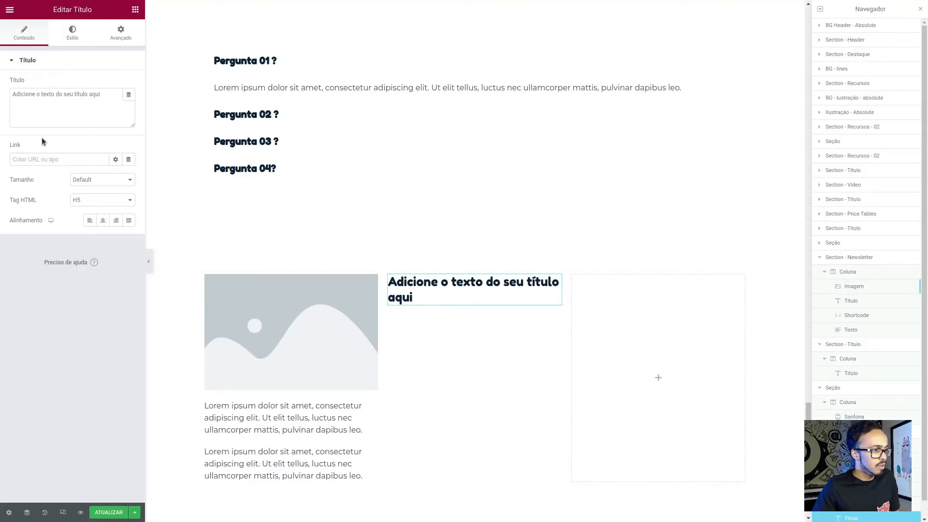
- Add a two-column Seção interna below the heading in the middle footer column
click(135, 10)
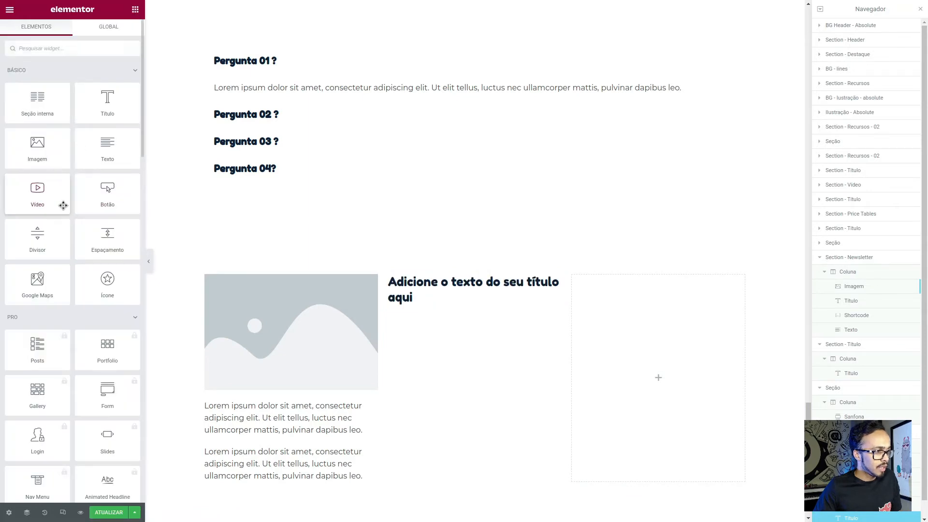
drag(33, 104, 405, 302)
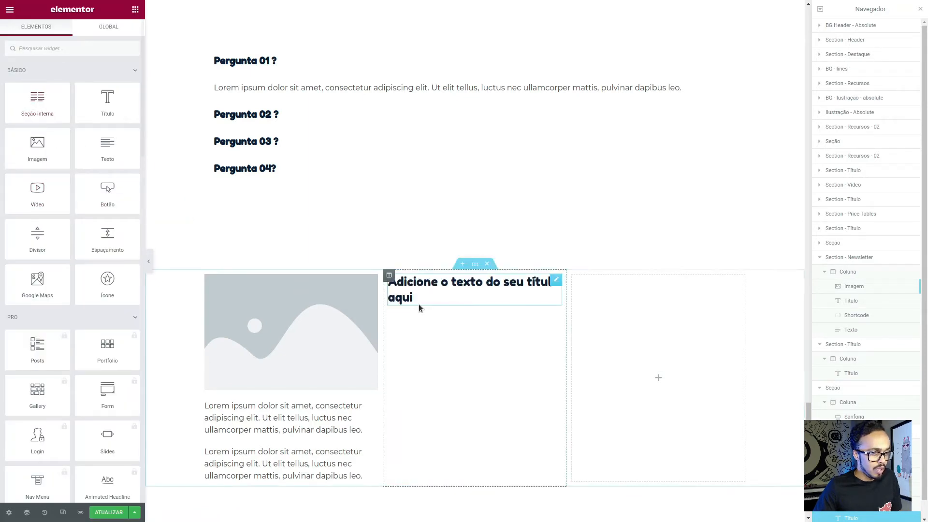
drag(46, 114, 405, 310)
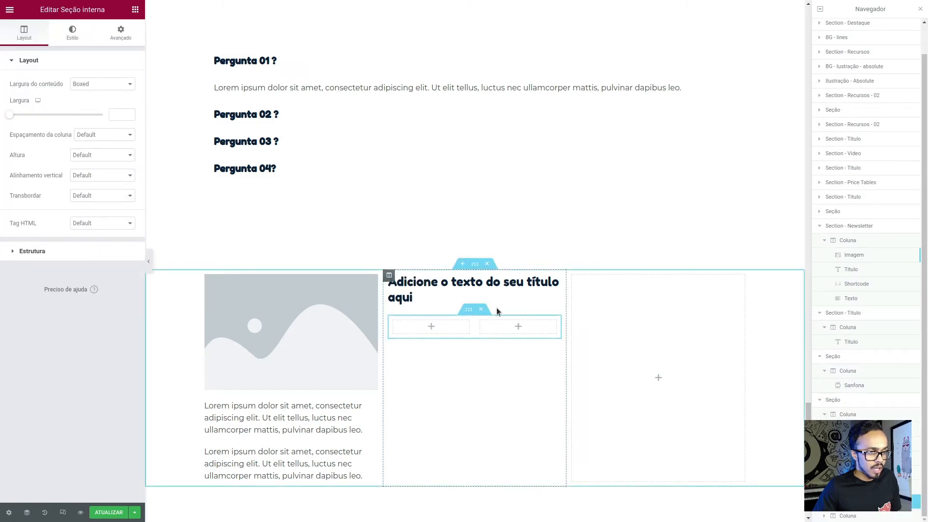
- Examine the Menu links' text style, inner section and two columns in the Figma footer, and return to Elementor
key(alt+Tab)
ctrl+click(428, 388)
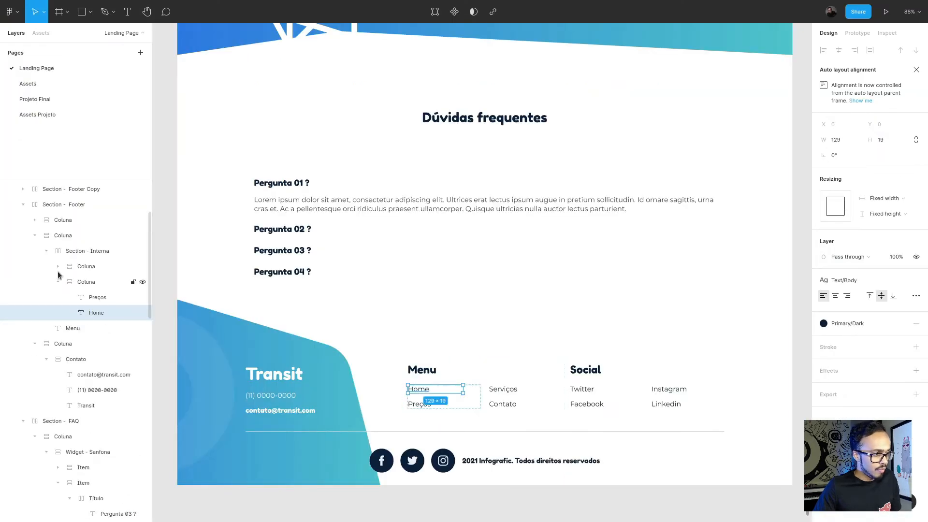
click(72, 282)
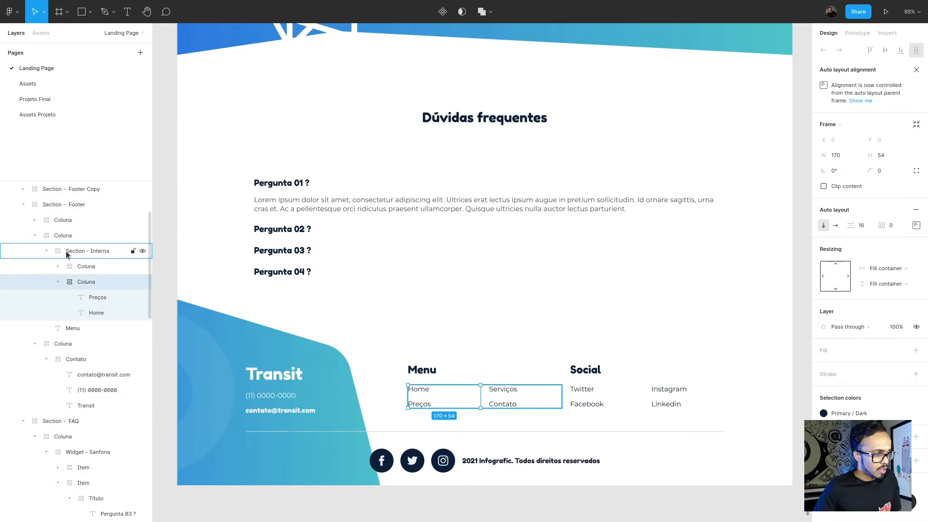
click(86, 266)
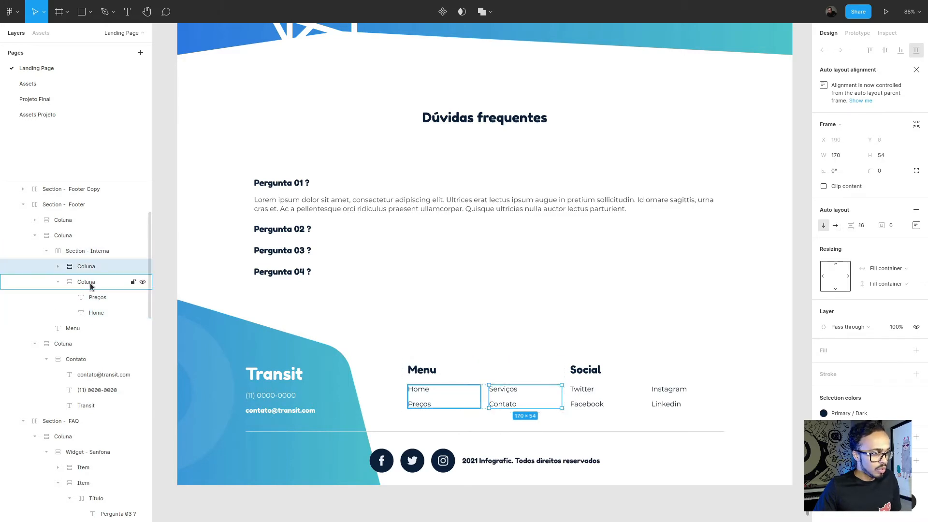
click(86, 251)
key(alt+Tab)
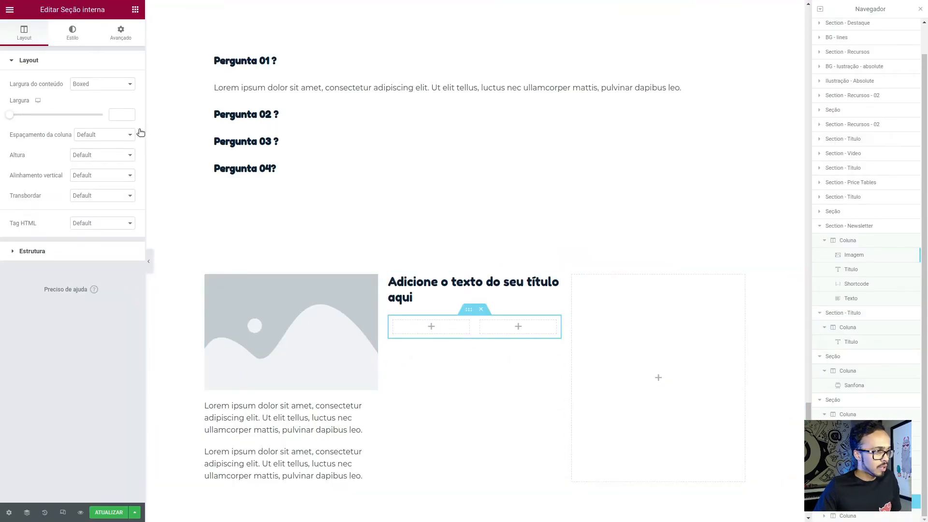
- Add a Lista de Ícones widget to the first inner column under the middle footer heading and remove its second item
click(135, 10)
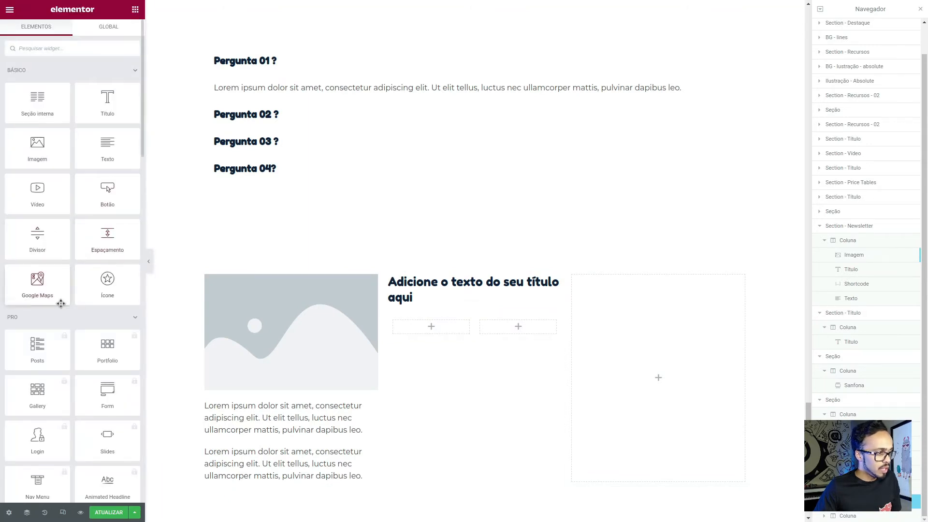
click(55, 48)
text(lis)
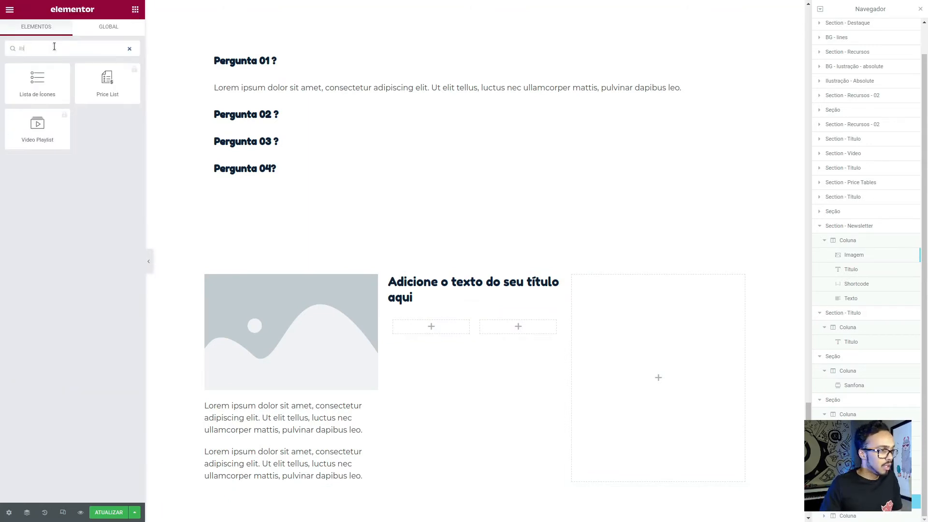
drag(37, 80, 441, 321)
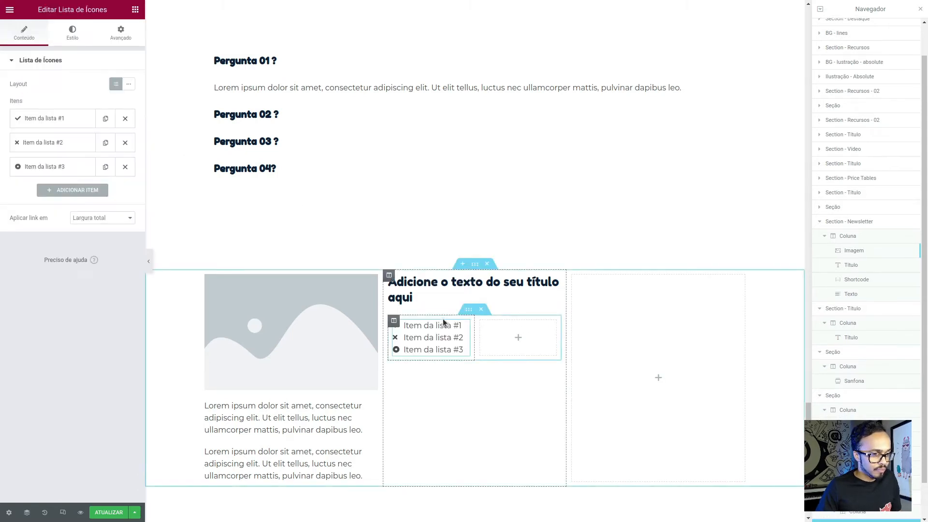
click(129, 145)
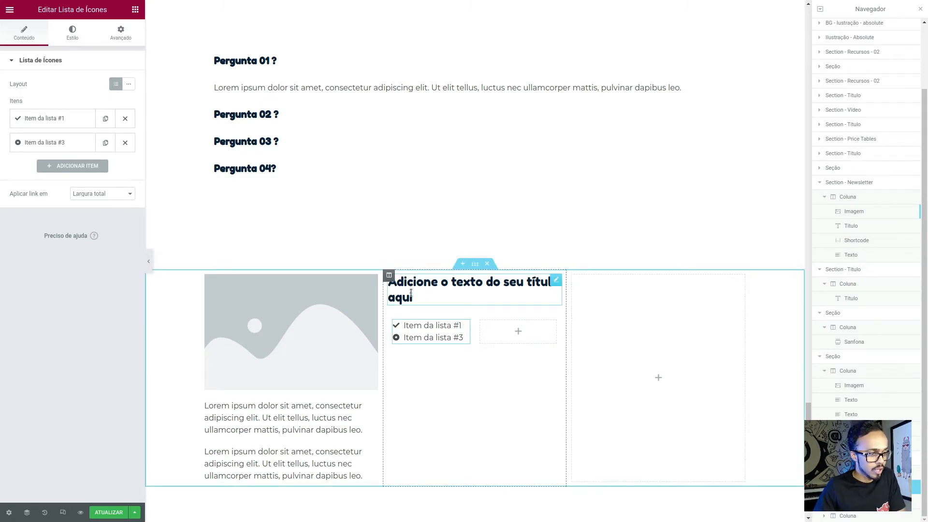
- Replace the placeholder image in the first footer column with Logo-Transit-Light-min.png from the media library
click(284, 317)
click(54, 114)
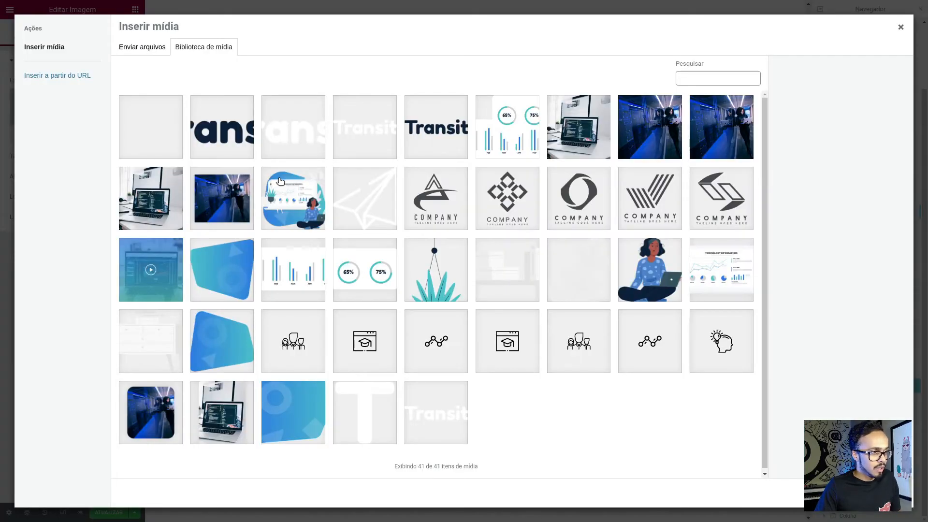
click(365, 123)
click(320, 125)
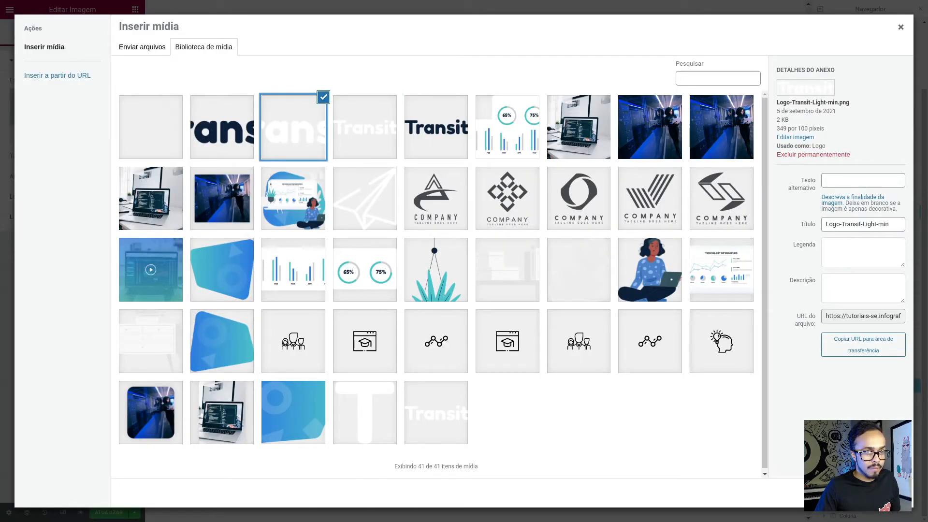
click(881, 492)
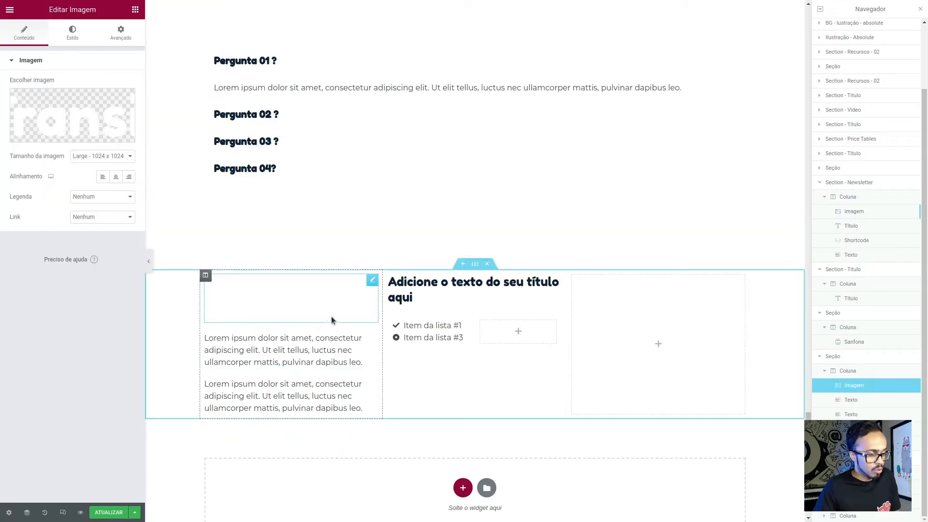
- Copy the contact phone number and e-mail from the Figma footer into the two text widgets below the logo
key(alt+Tab)
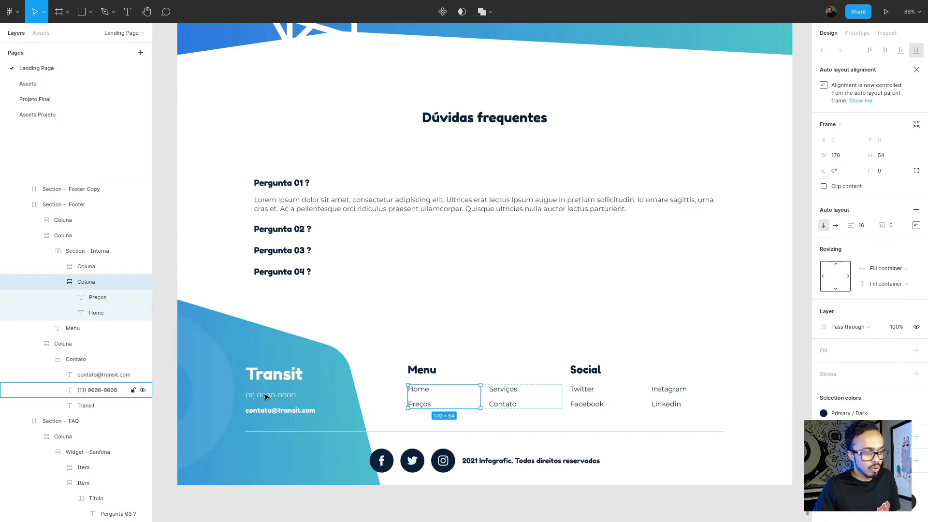
key(alt+Tab)
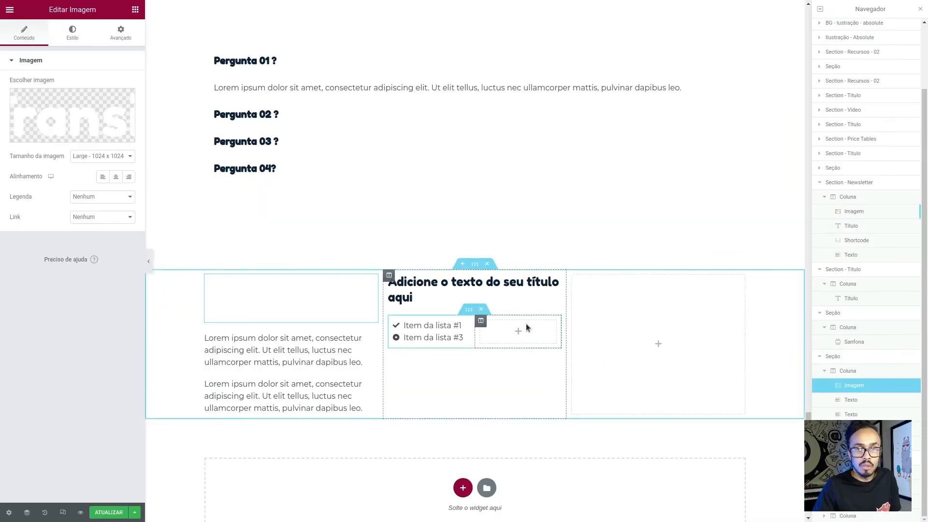
key(alt+Tab)
click(302, 395)
key(alt+Tab)
click(290, 350)
text((11) 0000-0000)
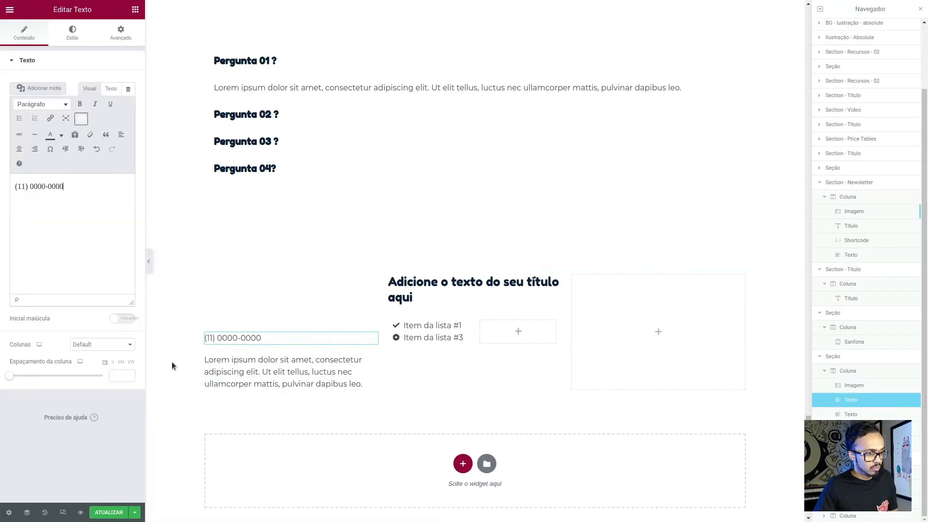
key(alt+Tab)
key(alt+Tab)
click(289, 375)
triple_click(72, 210)
key(ctrl+v)
- Change the middle column's heading to "Menu" and place a duplicate of it in the third column reading "Social"
triple_click(445, 290)
text(Menu)
key(ctrl+d)
drag(556, 306, 607, 300)
text(Social)
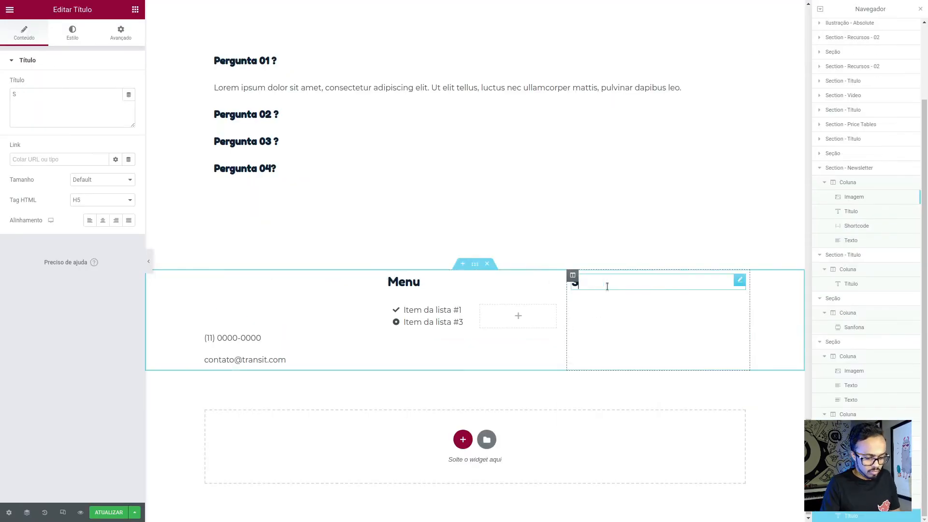
- Set the icon list's two items to "Home" and "Preços" without icons, following the Figma footer
key(alt+Tab)
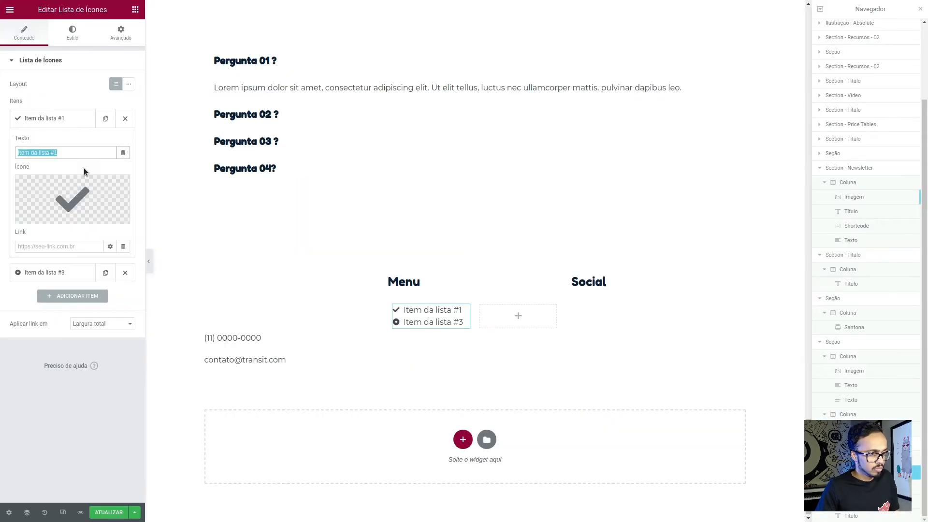
text(Home)
click(65, 147)
triple_click(65, 177)
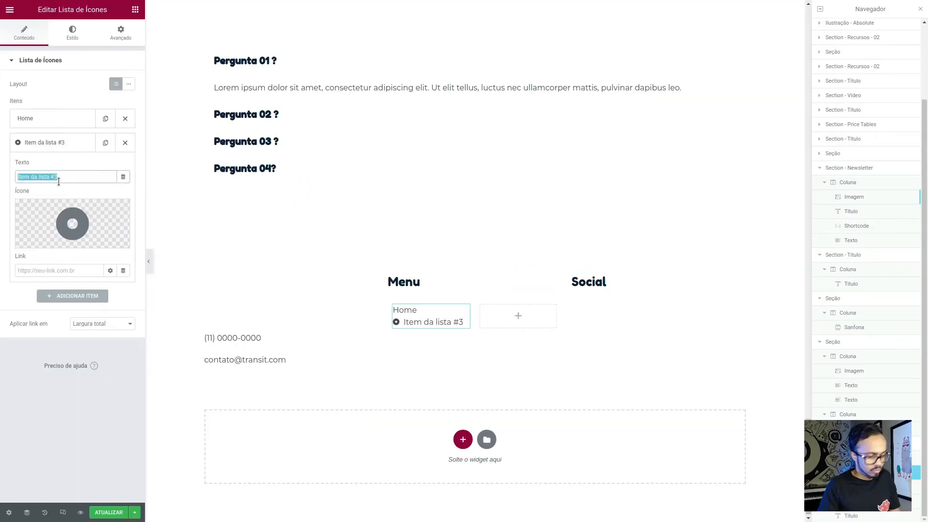
text(Preços)
- Duplicate the icon list into the second inner column and set its items to "Serviços" and "Contato"
key(ctrl+d)
drag(465, 342, 518, 315)
click(54, 121)
triple_click(61, 152)
text(Serviços)
click(55, 273)
triple_click(60, 177)
text(Contato)
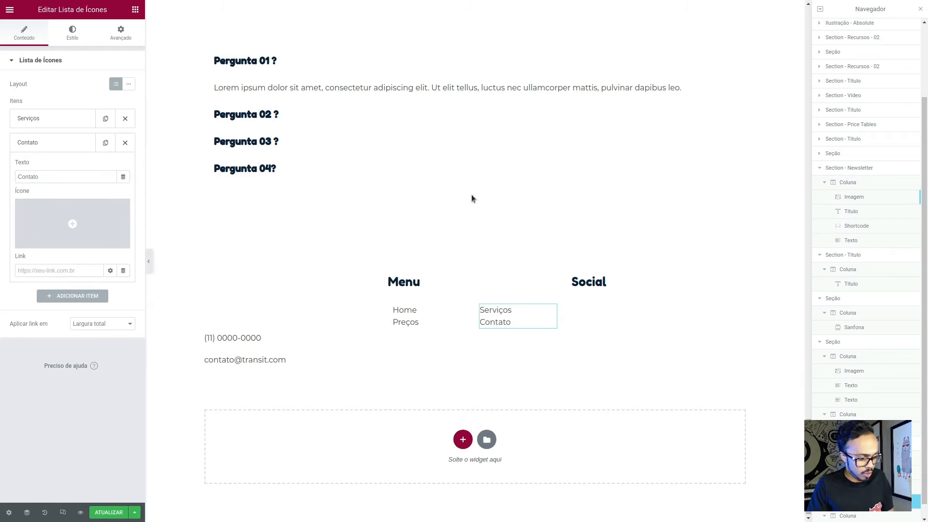
- Check the footer background in Figma, insert a single-column section above the Elementor footer and name it "Bg-footer"
key(alt+Tab)
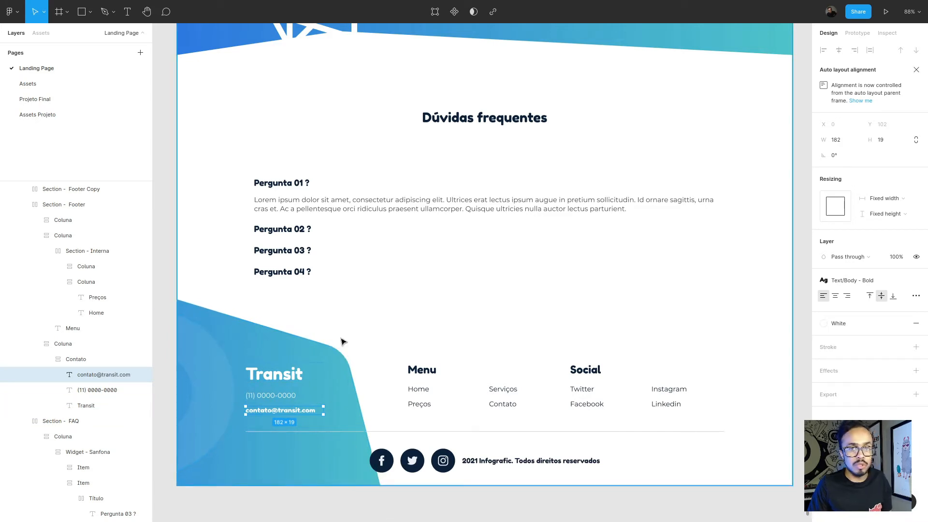
key(alt+Tab)
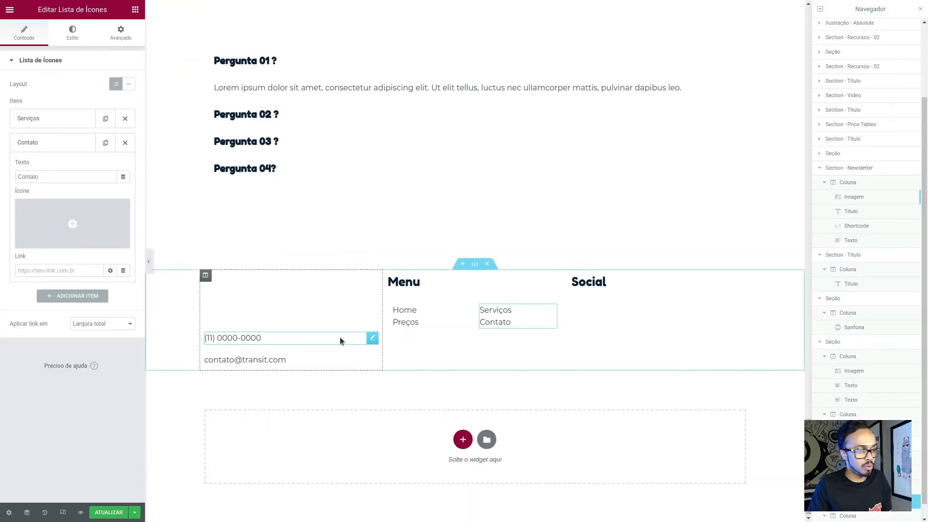
click(461, 264)
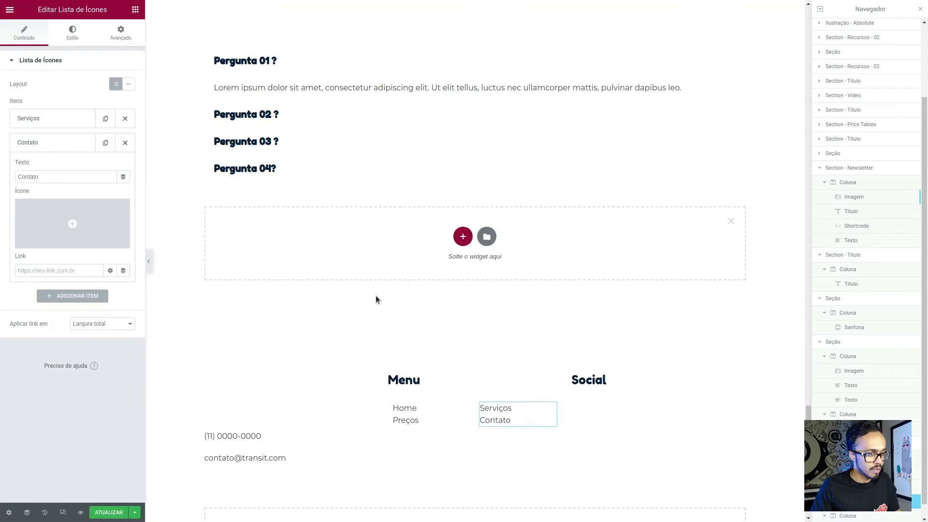
click(460, 235)
click(355, 260)
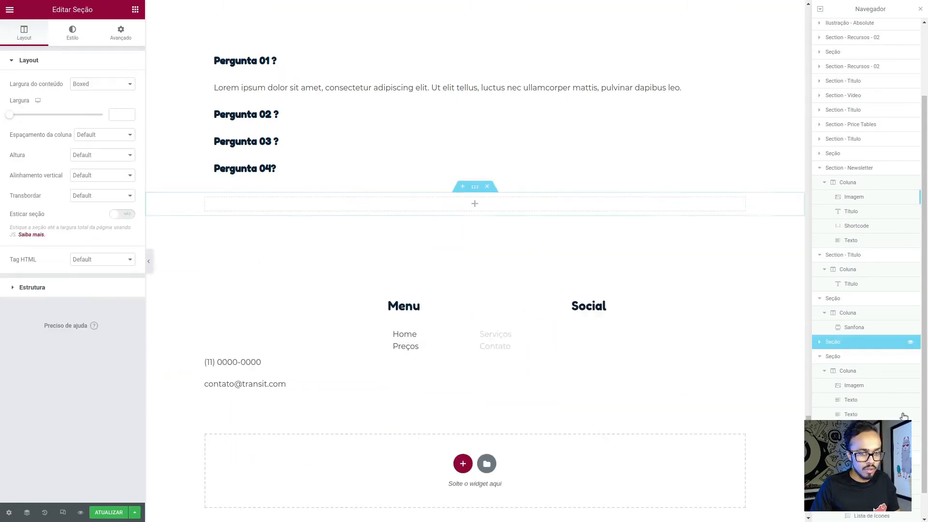
double_click(834, 343)
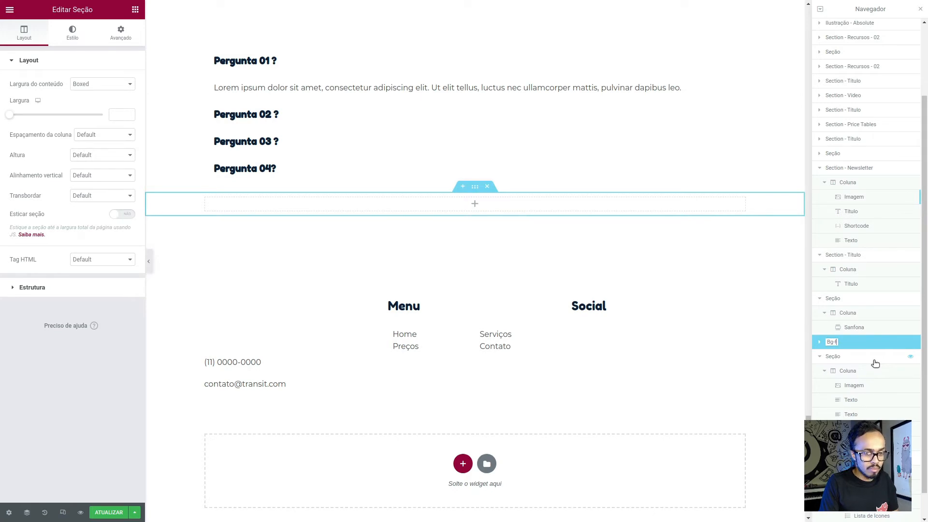
text(Bg-footer)
key(Return)
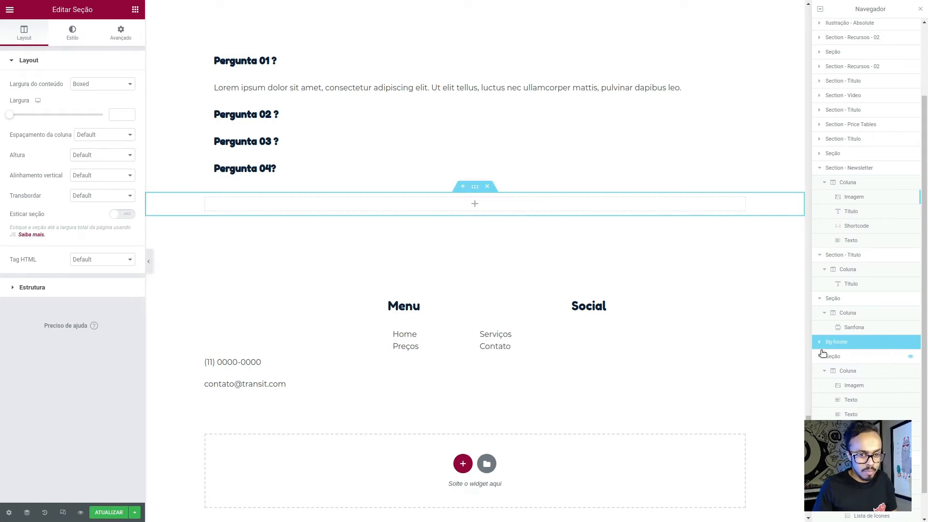
- Rename the section containing the question accordion as "Section - FAQ" in the Navegador
scroll(821, 361, up, 2)
click(841, 445)
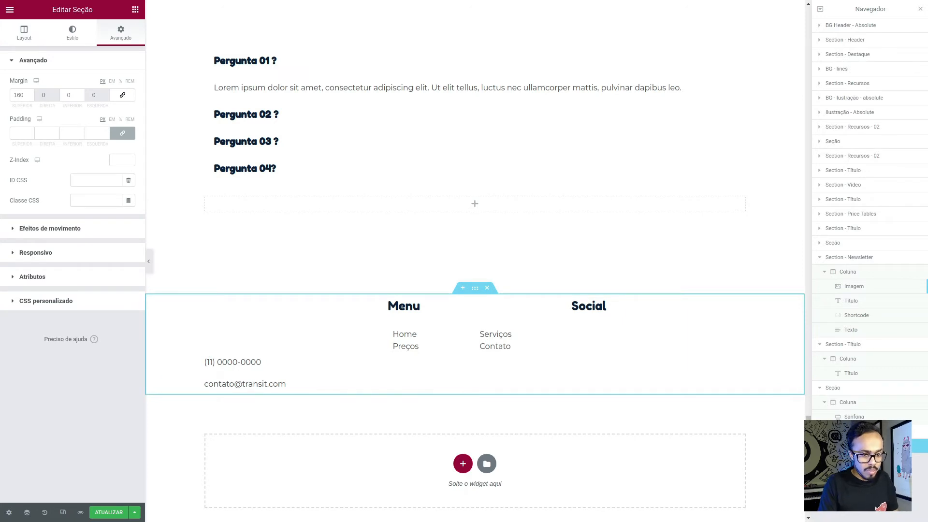
click(853, 388)
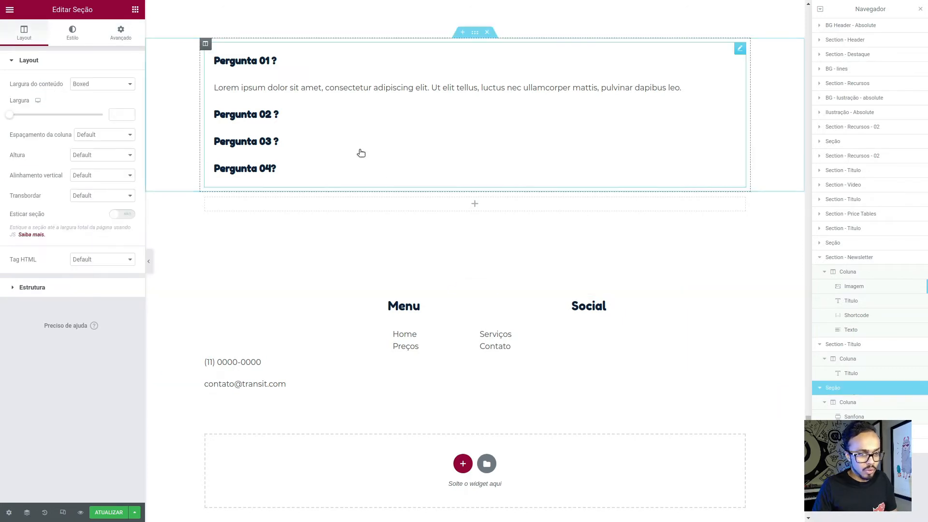
double_click(838, 389)
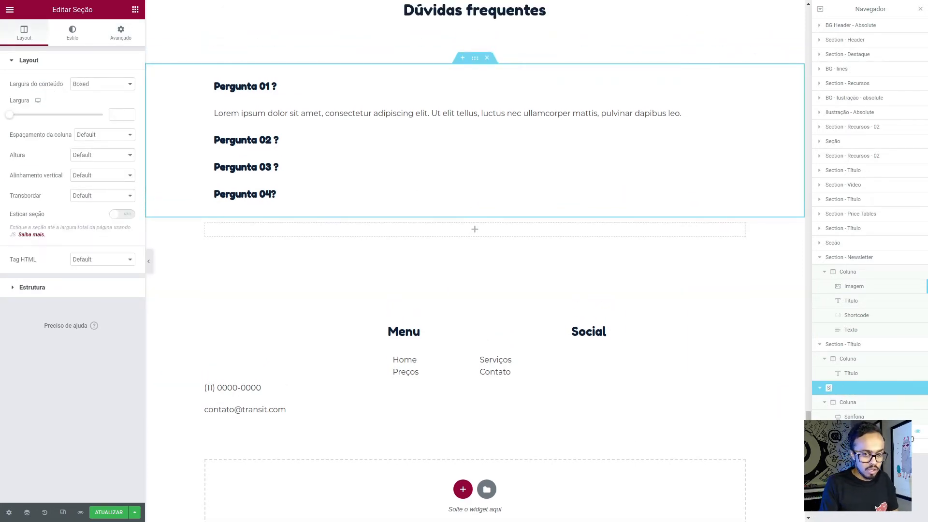
text(Section -)
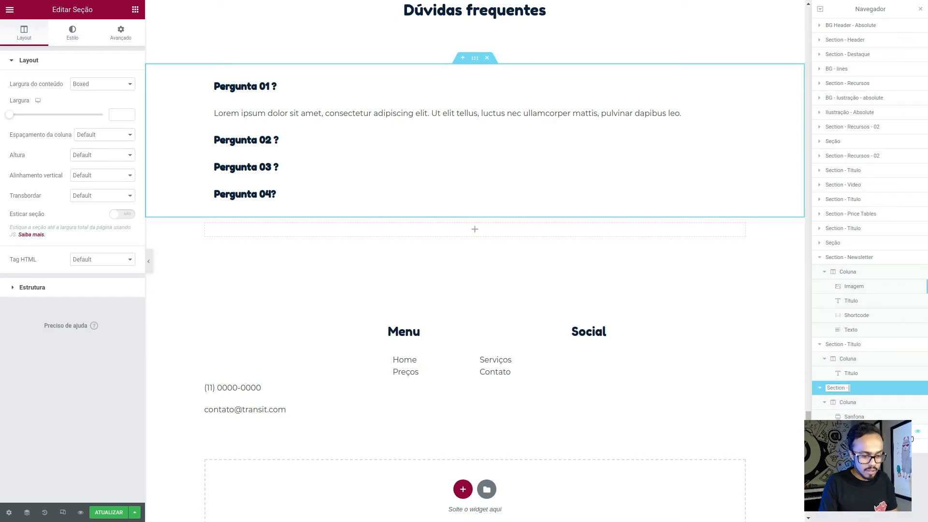
text(FAQ)
click(904, 444)
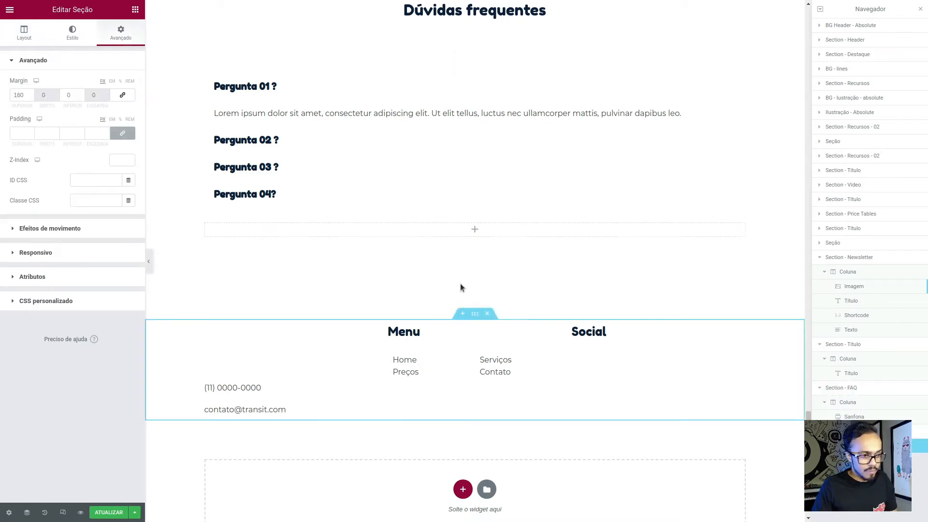
- Add an Imagem widget to the empty Bg-footer section using bg-03-min.png from the media library
scroll(460, 283, down, 2)
click(880, 432)
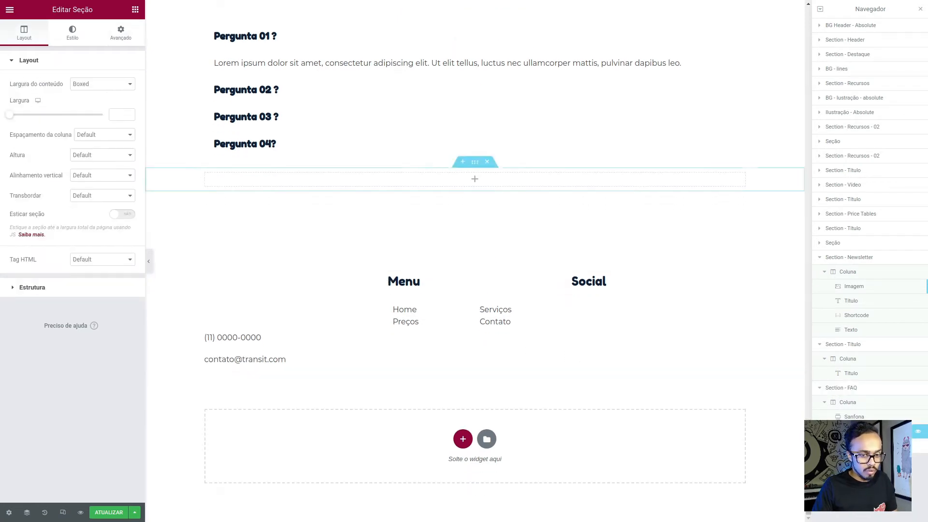
click(123, 31)
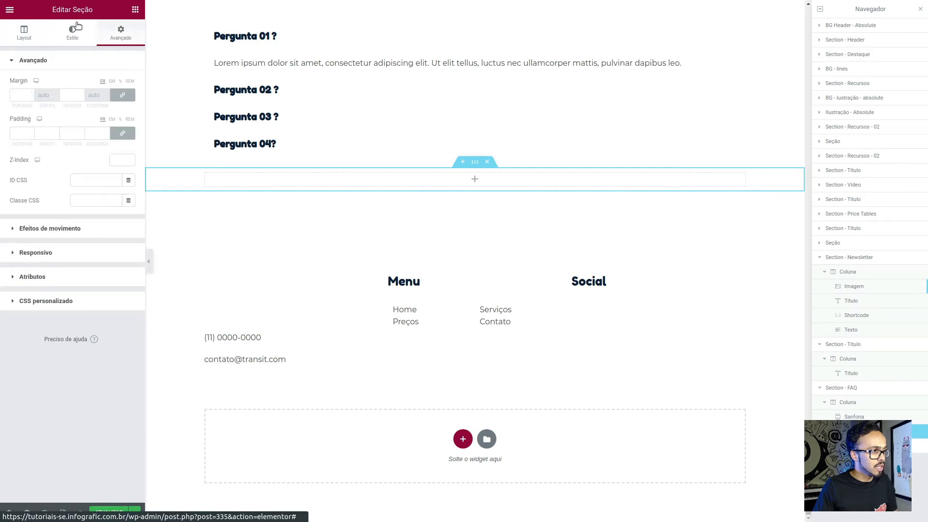
click(135, 9)
drag(46, 147, 215, 181)
click(43, 107)
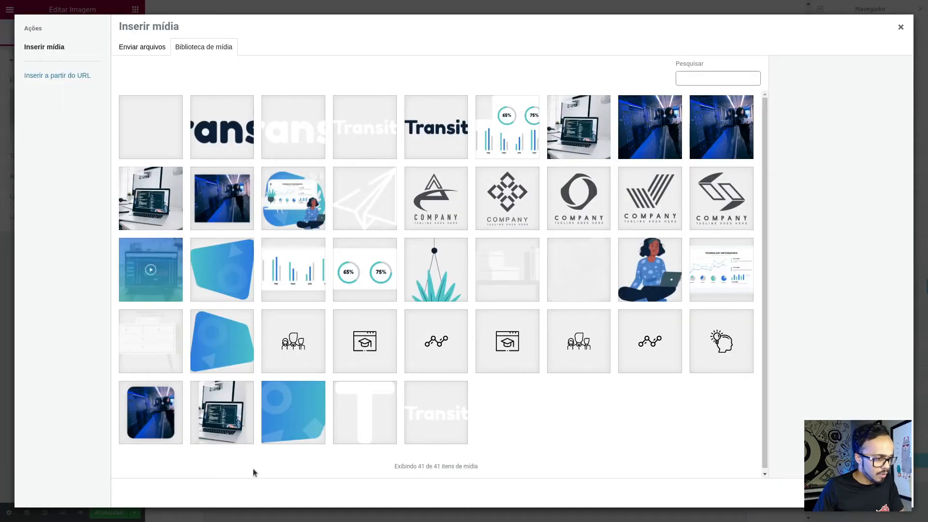
click(206, 334)
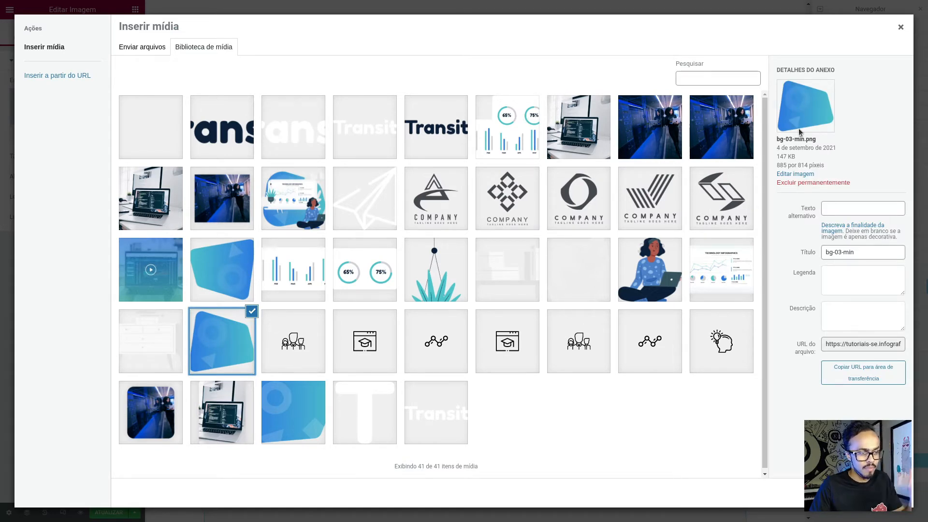
click(880, 493)
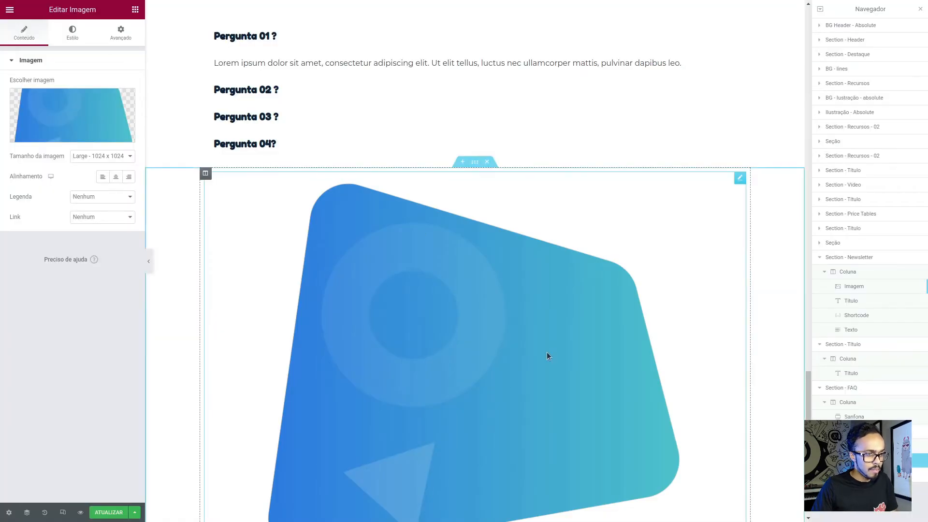
- Set the background image's size to Tela cheia and its position to Absoluto
click(100, 156)
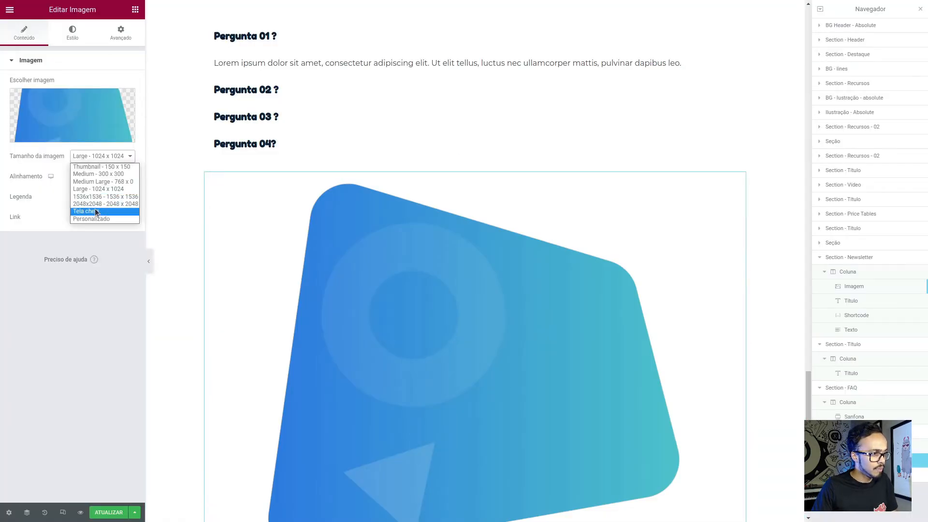
click(97, 211)
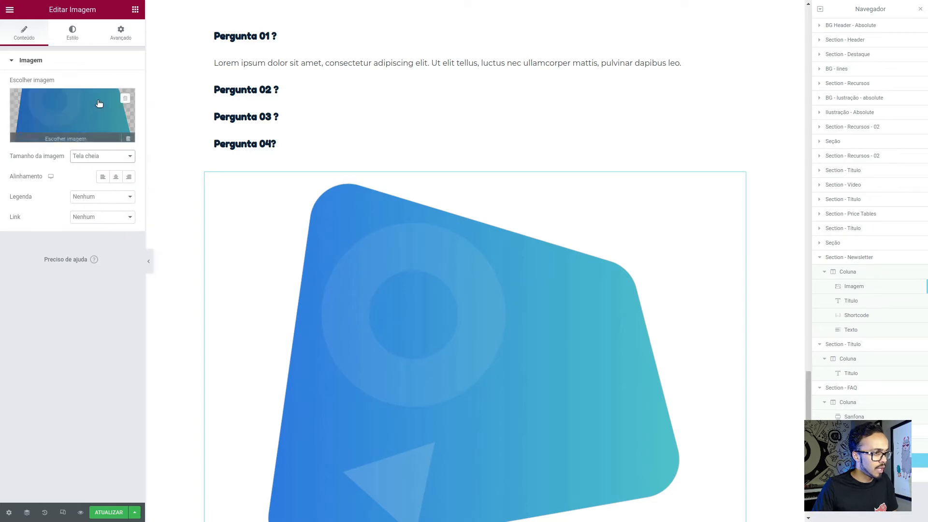
click(122, 42)
click(74, 331)
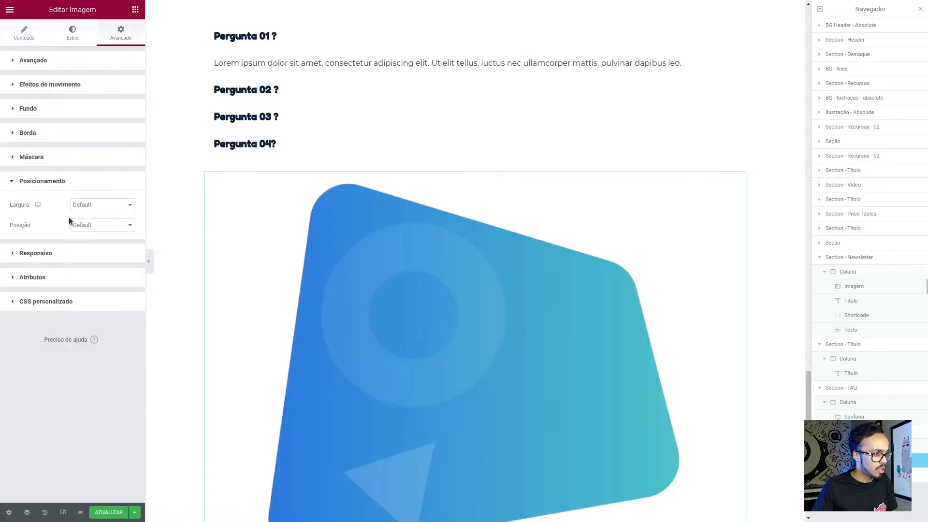
click(83, 225)
click(90, 242)
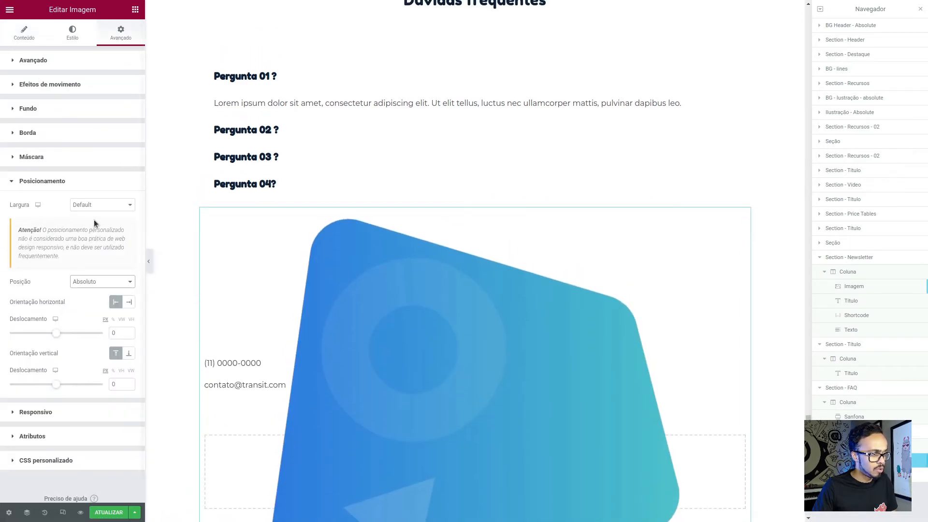
- Move the background image behind the contact column, offset about -623 px horizontally and -29 px vertically, with Z-Index 0
scroll(98, 291, down, 1)
drag(741, 211, 448, 197)
scroll(68, 112, up, 1)
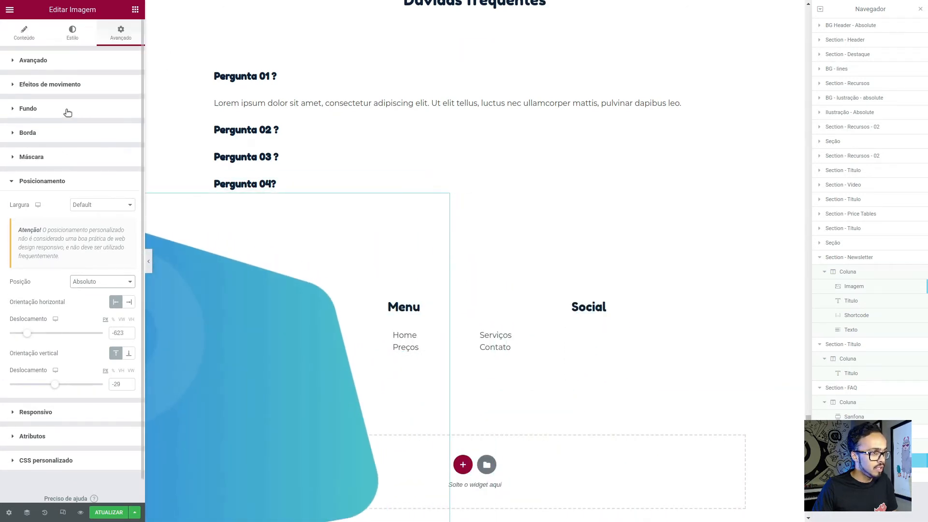
click(66, 62)
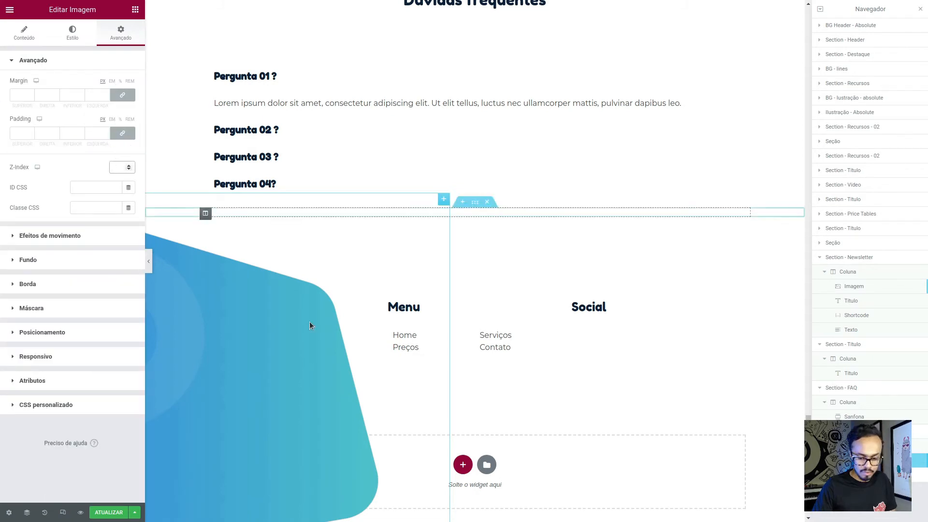
text(0)
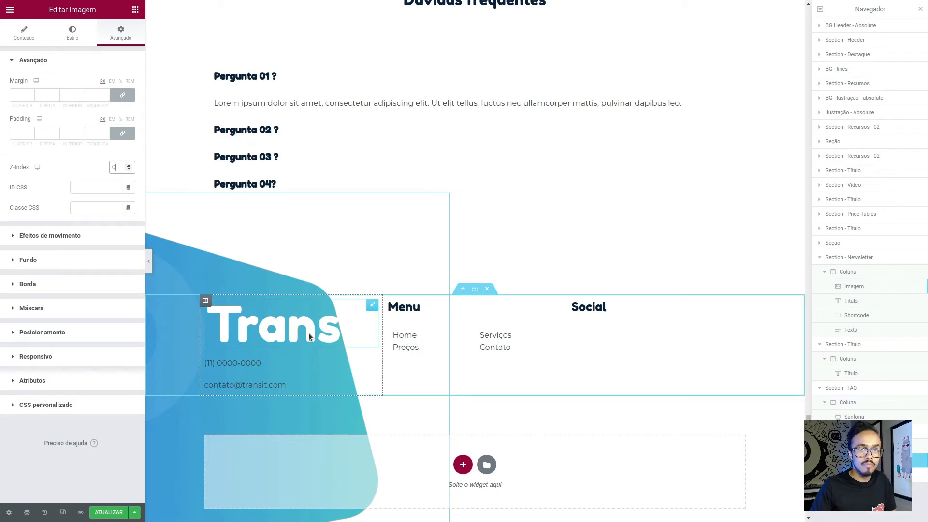
- Preview the FAQ and footer area at full width, without the editing panels, to examine the background shape's placement
click(148, 261)
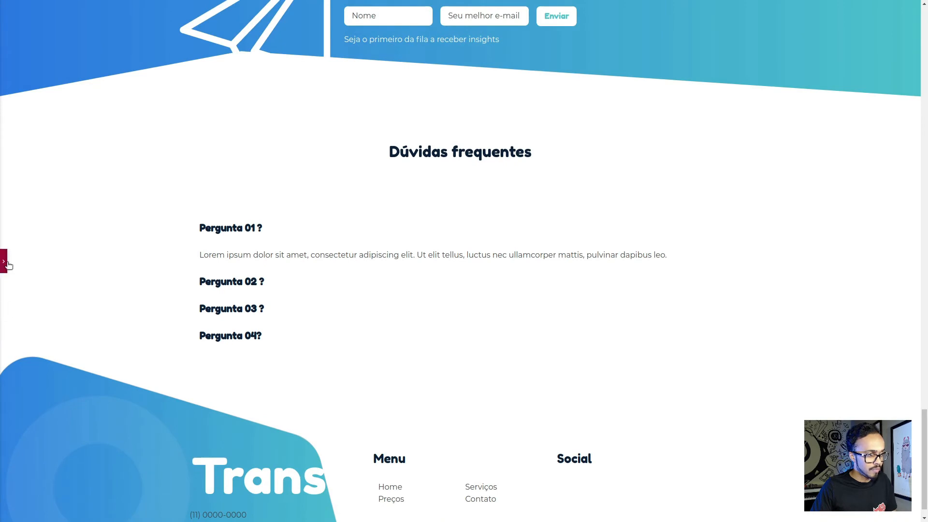
click(4, 261)
scroll(482, 485, down, 4)
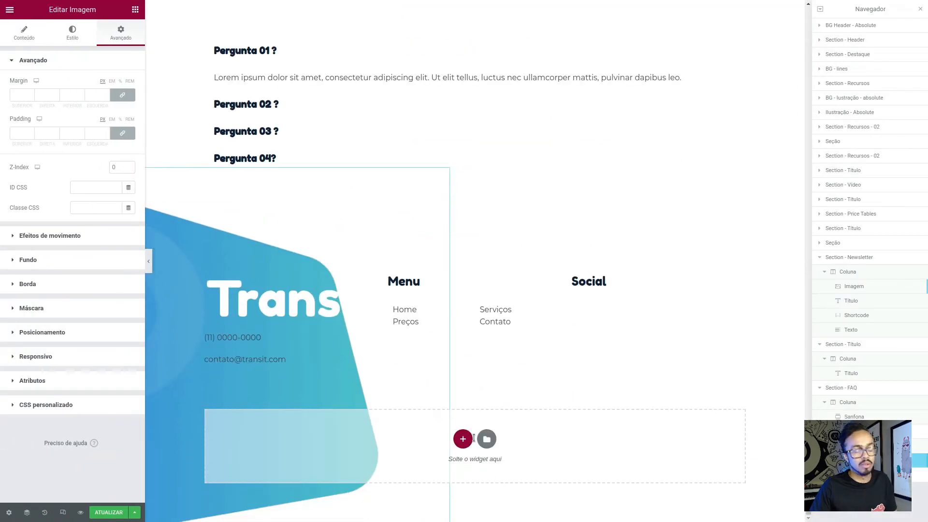
click(148, 261)
scroll(314, 493, up, 4)
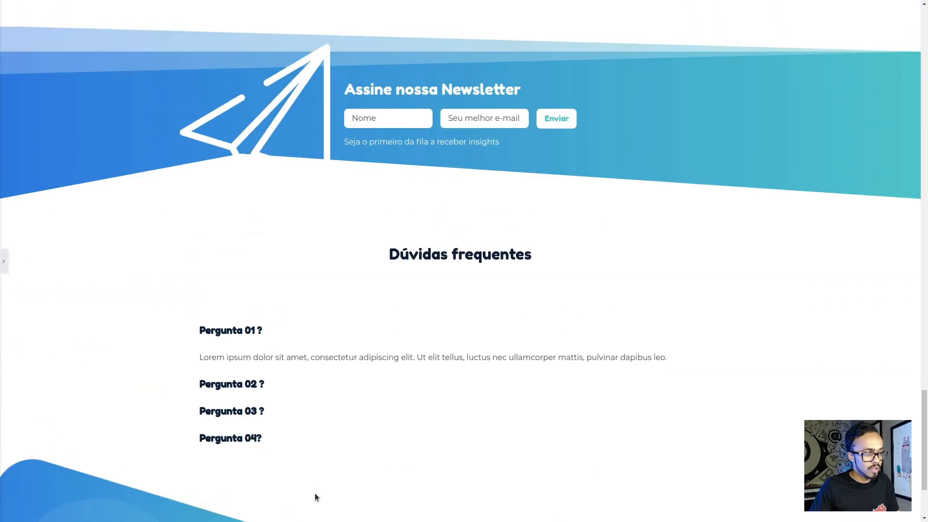
scroll(313, 495, down, 4)
scroll(252, 449, up, 1)
scroll(251, 434, down, 1)
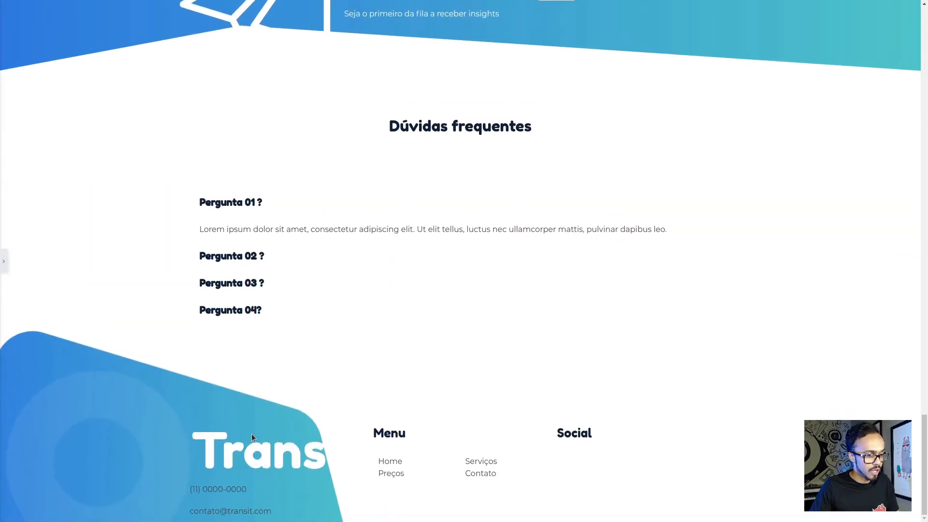
click(4, 261)
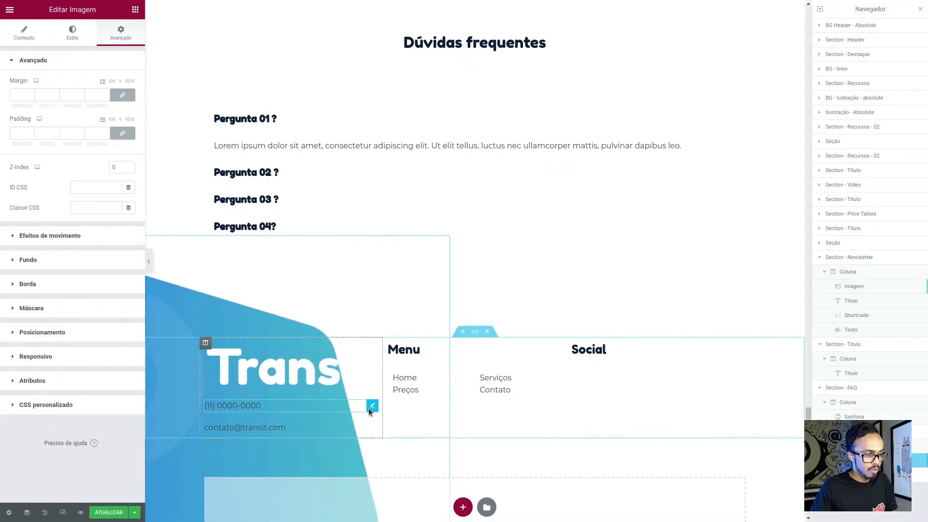
- Check the Transit logo's size in the Figma footer and set the Elementor footer logo image's width to 135 px
click(372, 330)
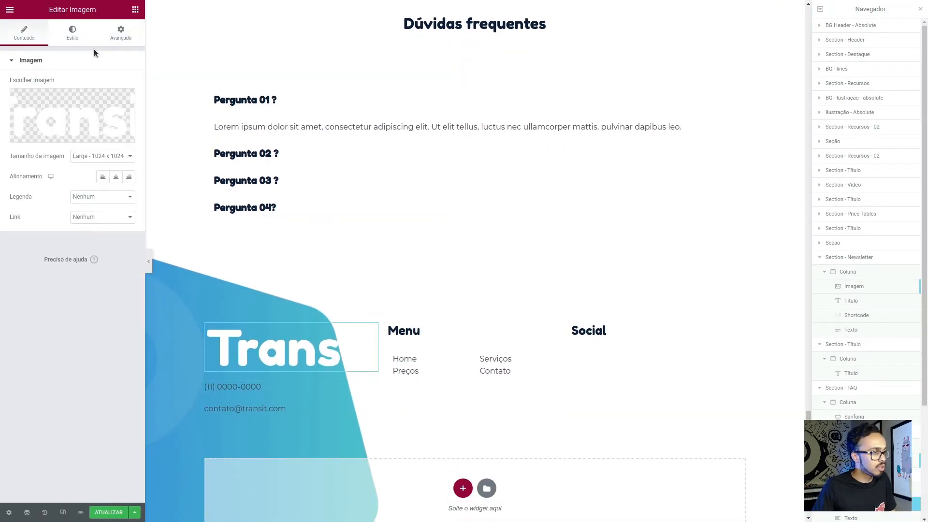
click(79, 35)
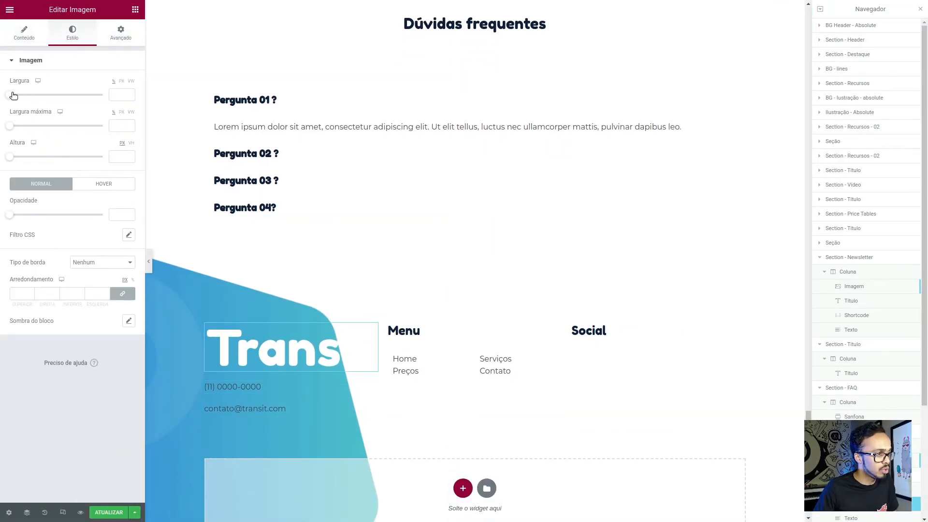
drag(10, 94, 56, 95)
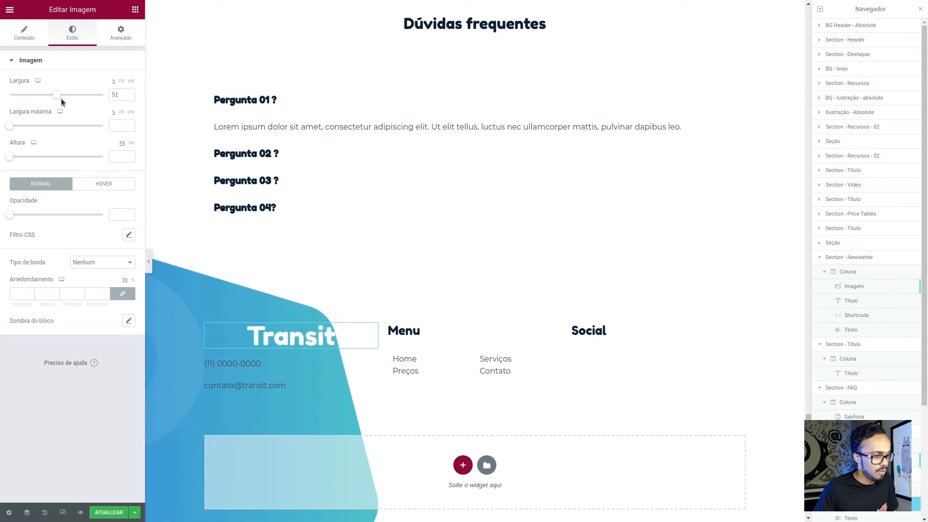
key(alt+Tab)
click(269, 376)
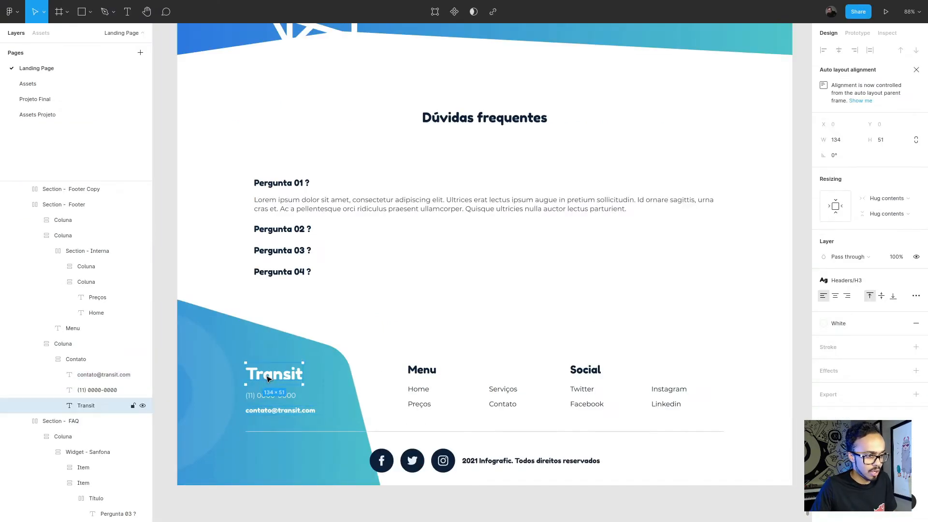
key(alt+Tab)
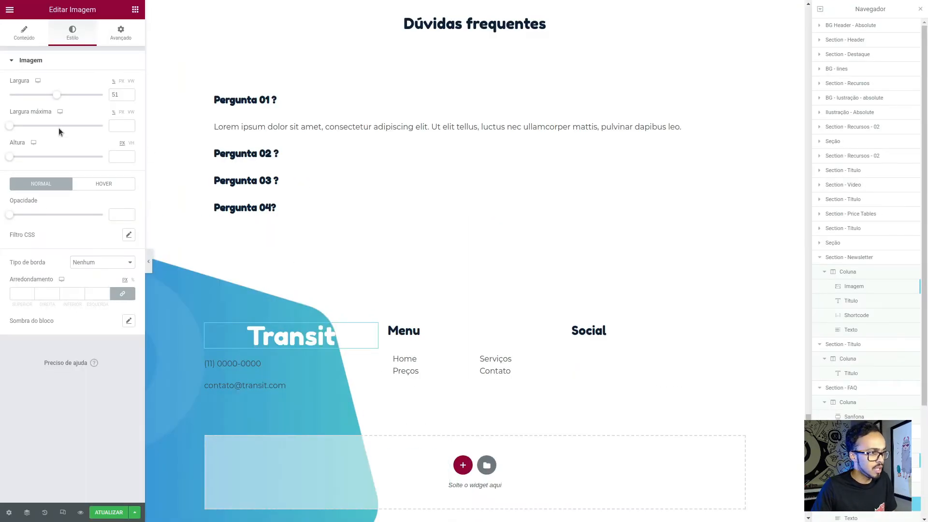
click(122, 81)
drag(120, 94, 62, 91)
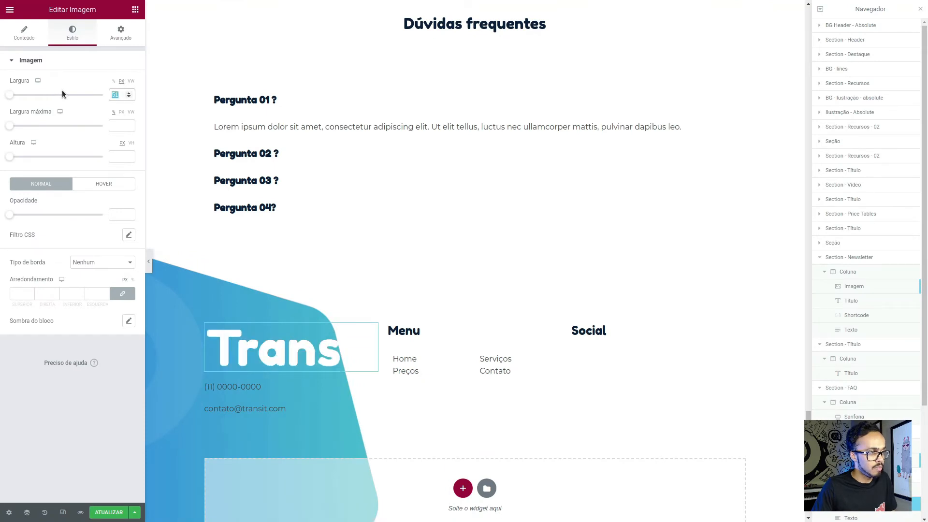
text(135)
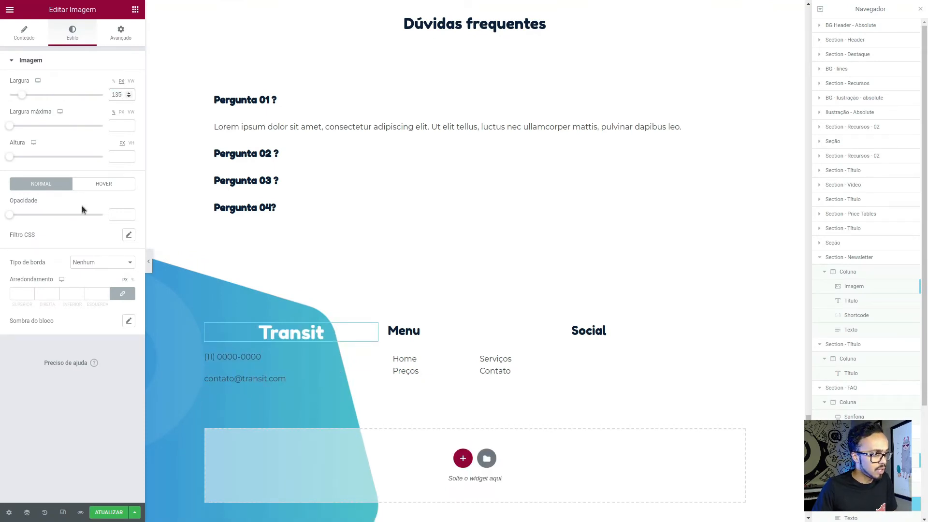
- Align the footer's Transit logo image to the left and reduce its width to 122 px
click(42, 40)
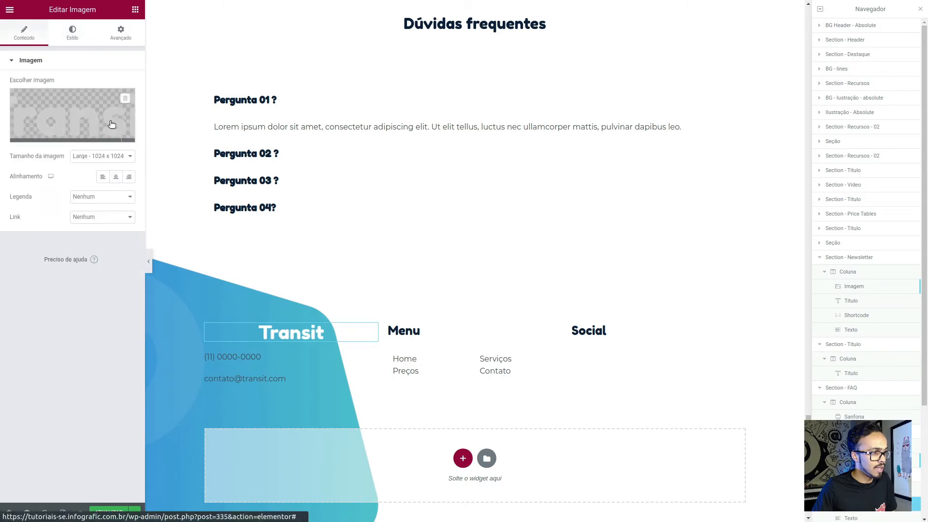
click(103, 177)
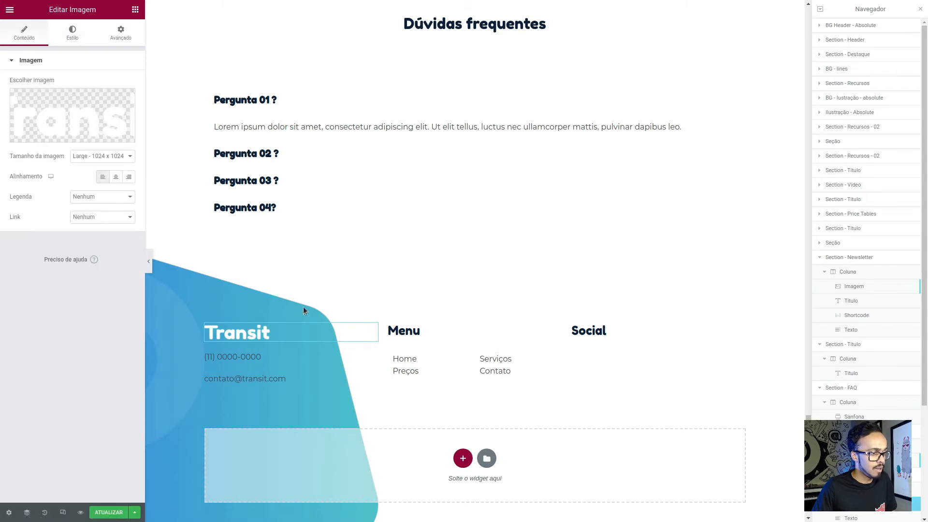
click(72, 33)
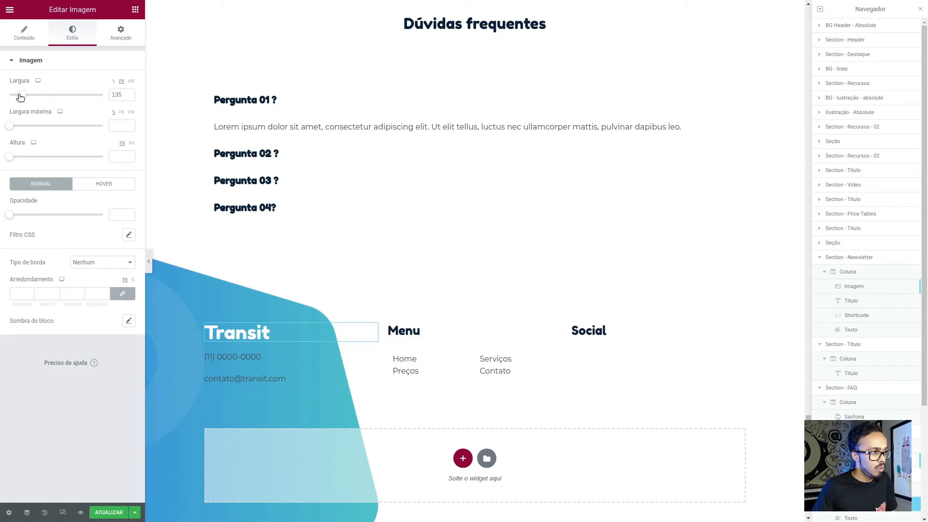
drag(20, 96, 20, 98)
click(119, 96)
key(Down)
key(Down)
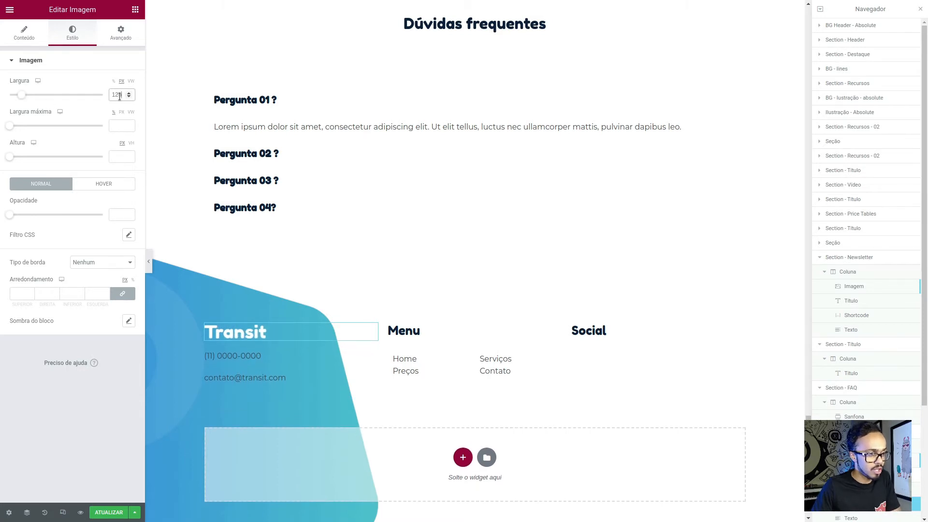
key(Down)
key(Down)
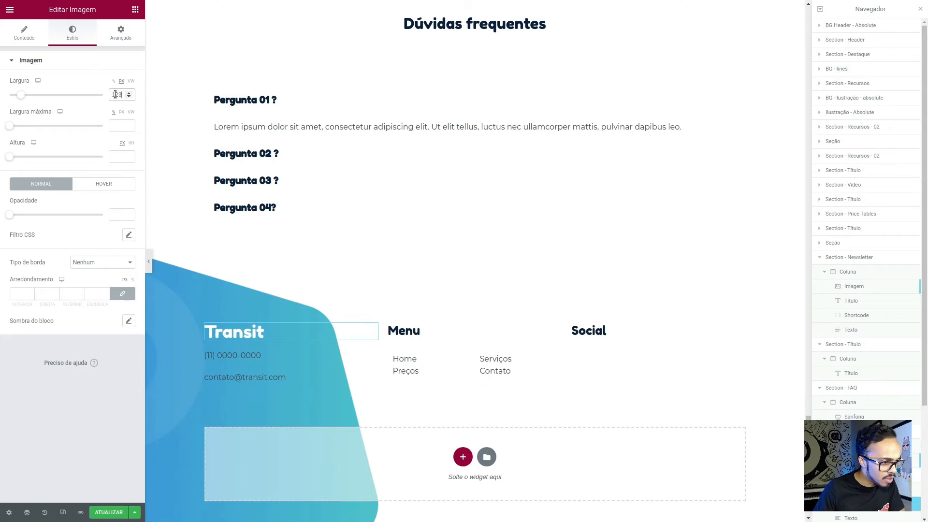
key(Down)
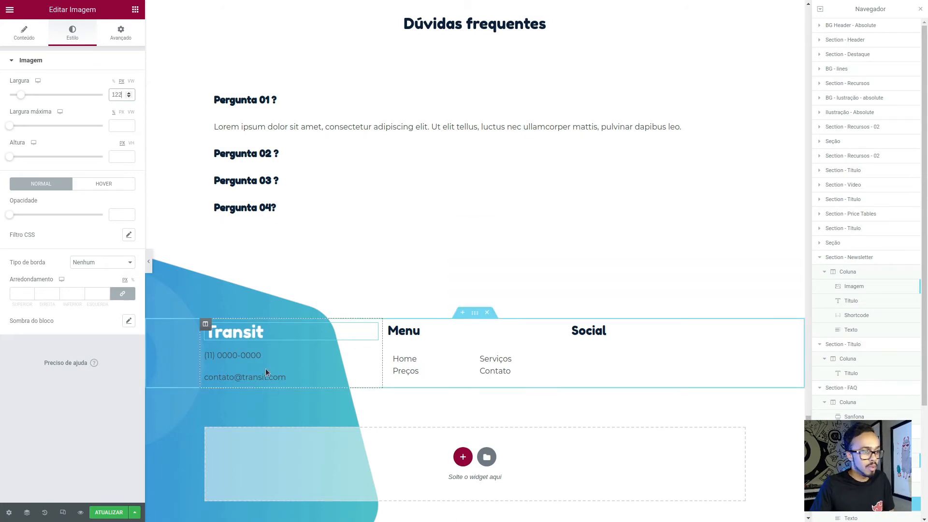
click(358, 333)
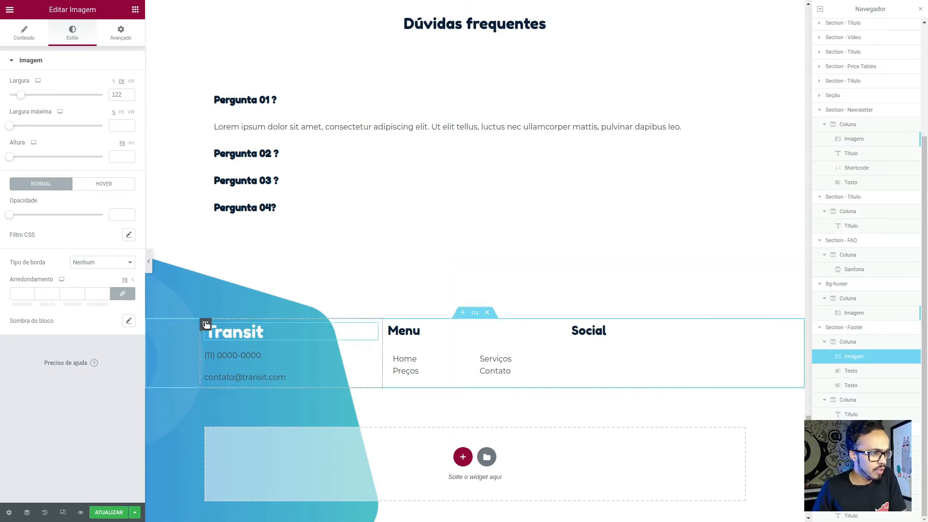
- Set the footer contact column's text colour and link colour to the global colour Brand - White
click(206, 324)
click(73, 32)
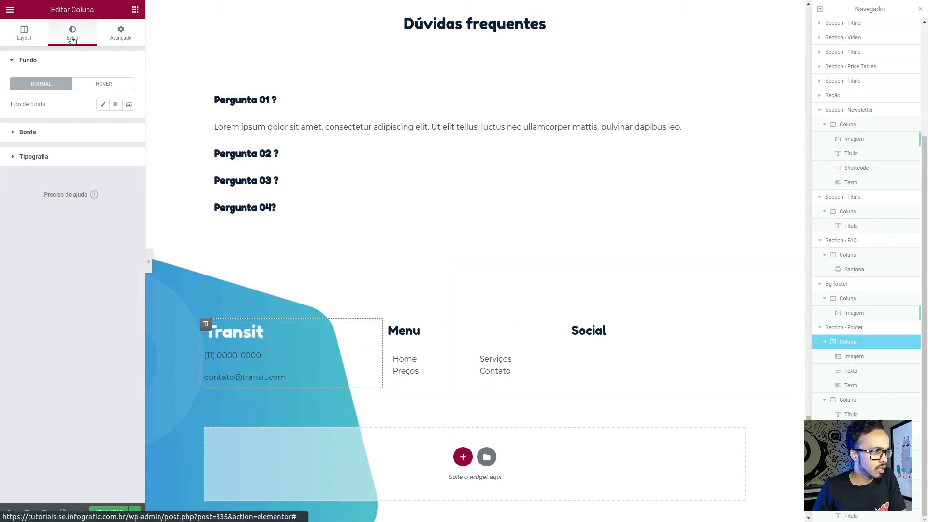
click(57, 158)
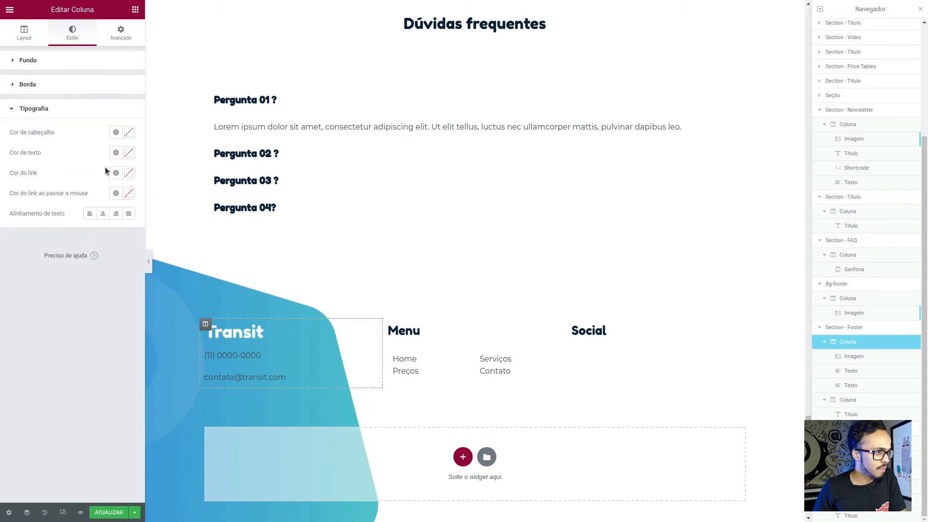
click(116, 152)
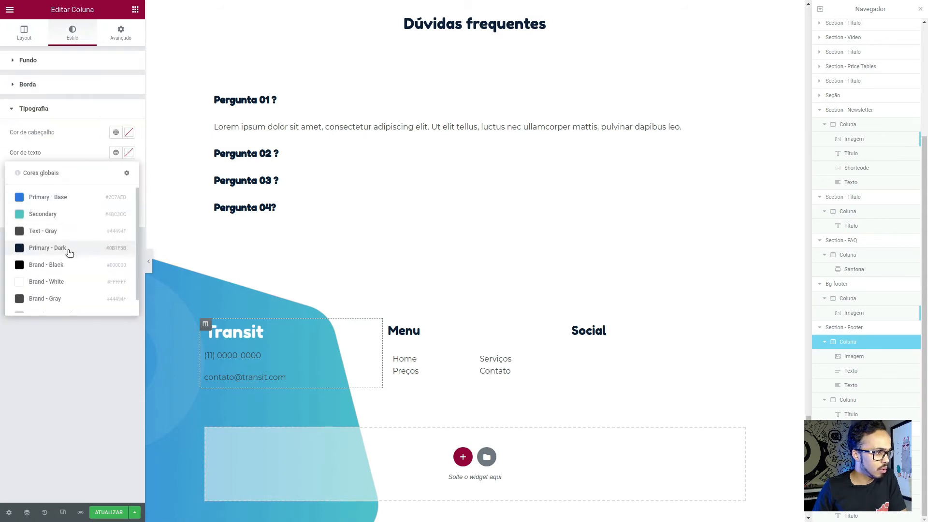
click(63, 281)
click(116, 172)
click(66, 301)
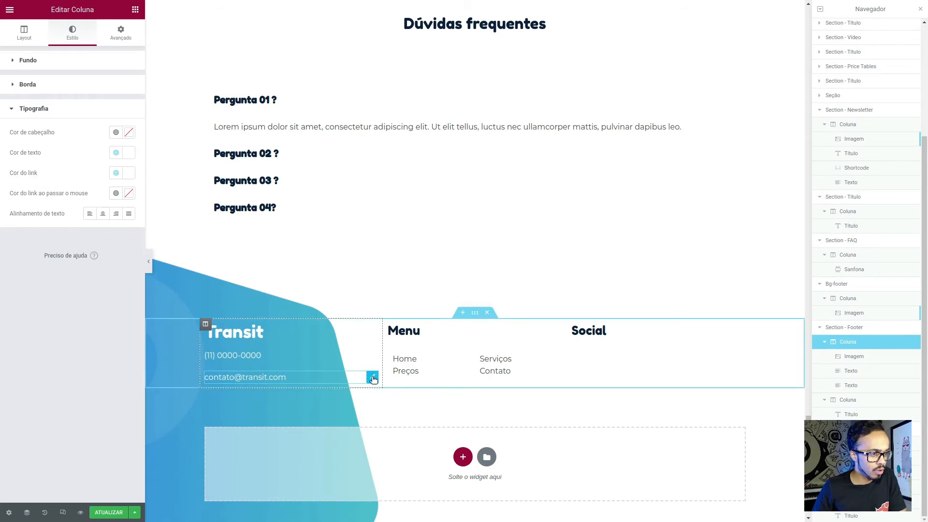
- Turn the contact e-mail text in the footer into a mailto link to that same address
click(373, 378)
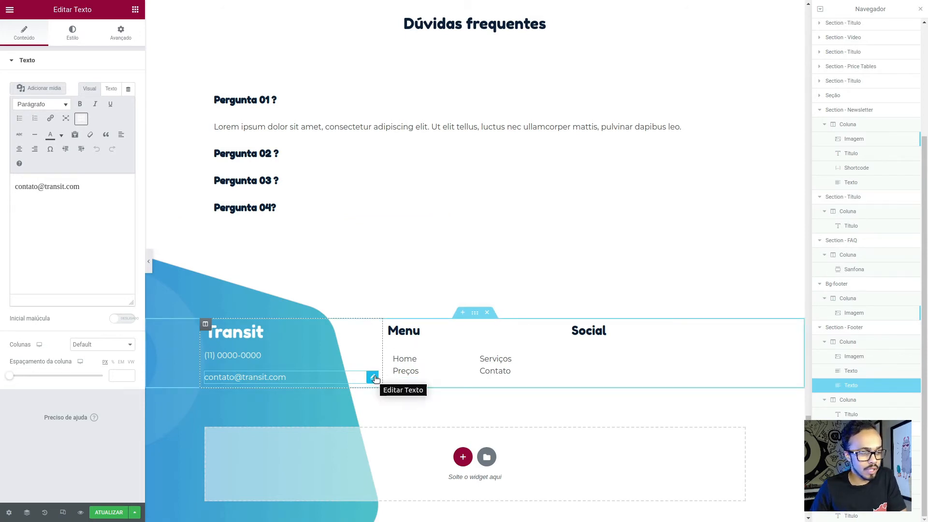
drag(82, 186, 1, 186)
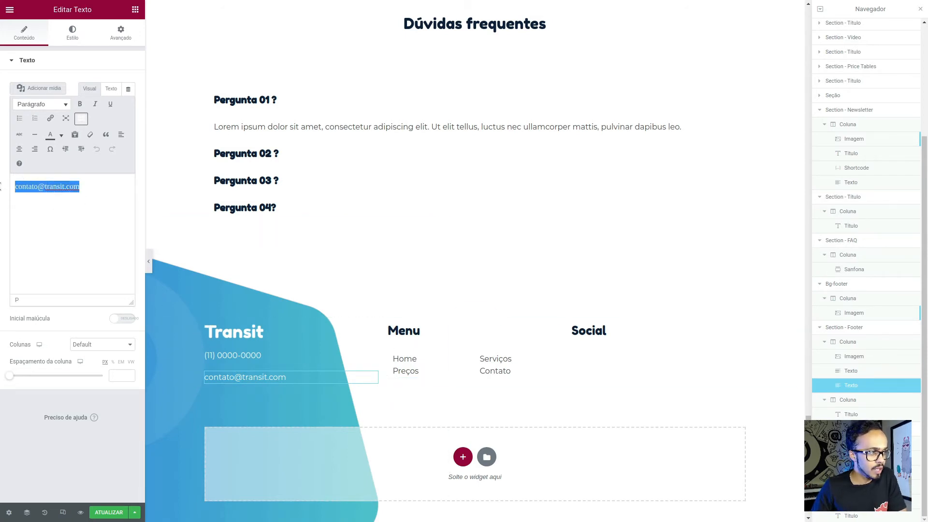
click(50, 119)
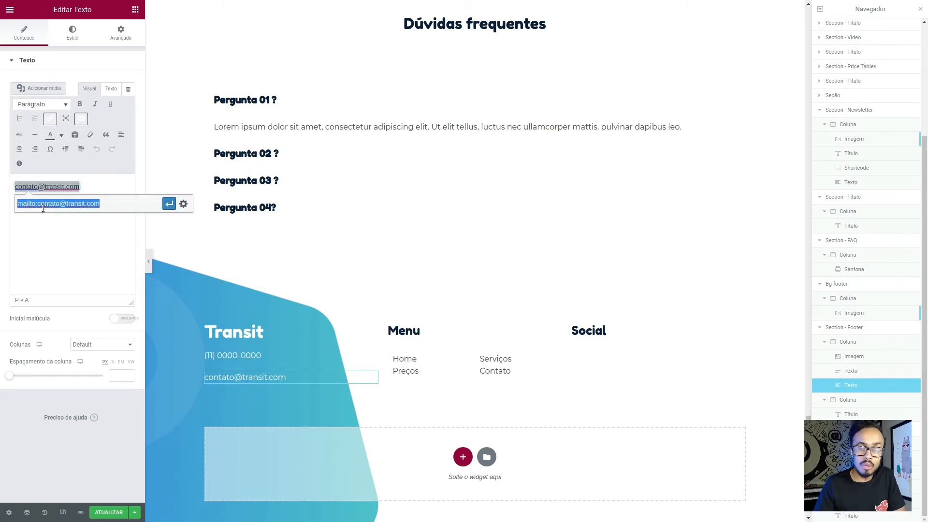
click(169, 204)
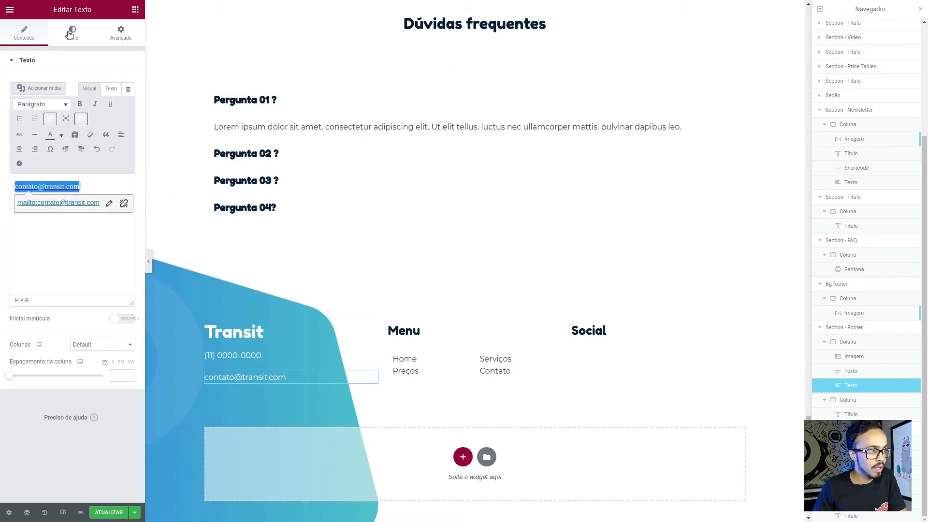
- Apply the global font Text - Bold to the contact e-mail text
click(80, 42)
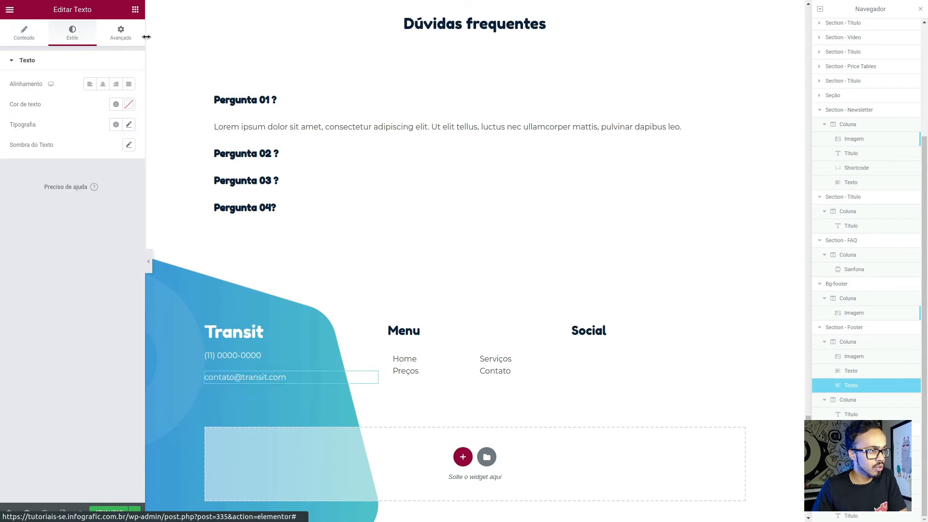
click(129, 125)
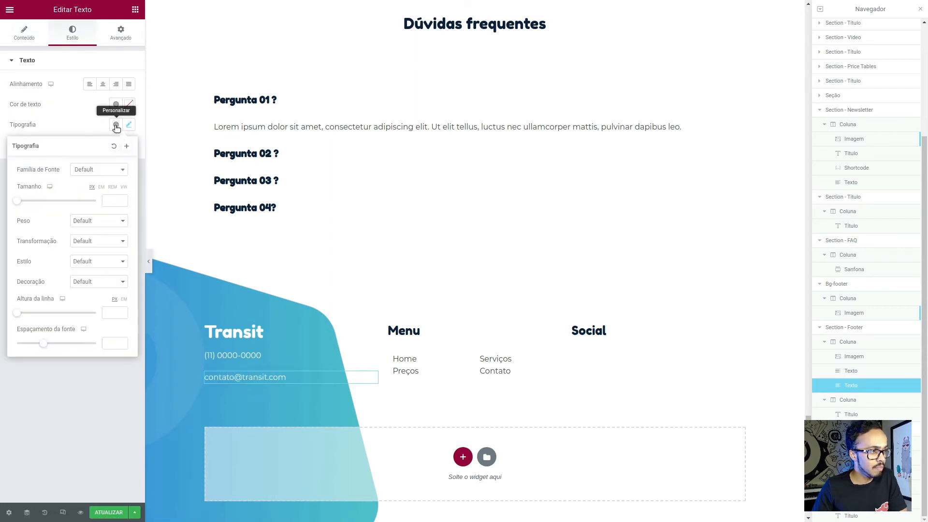
click(116, 124)
scroll(63, 257, down, 4)
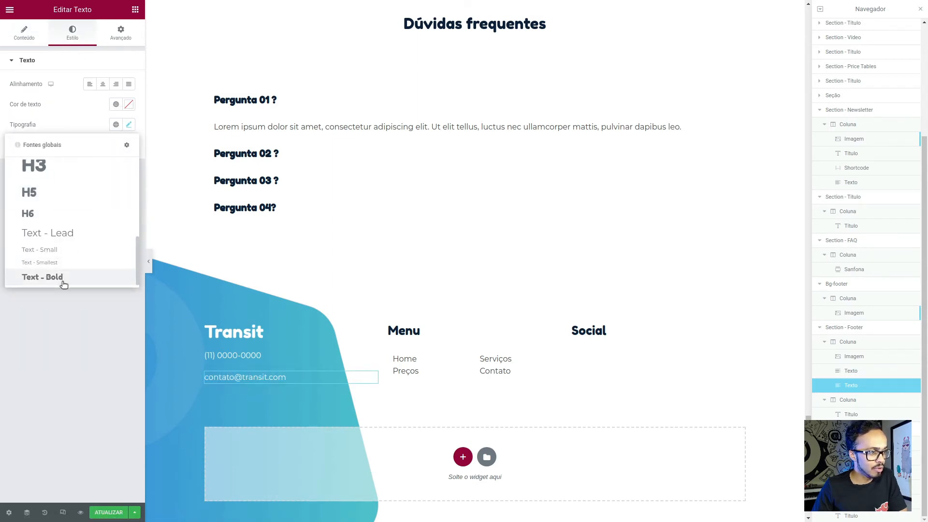
click(62, 279)
- Try the global font H4 on the contact e-mail text and switch it back to Text - Bold
click(116, 124)
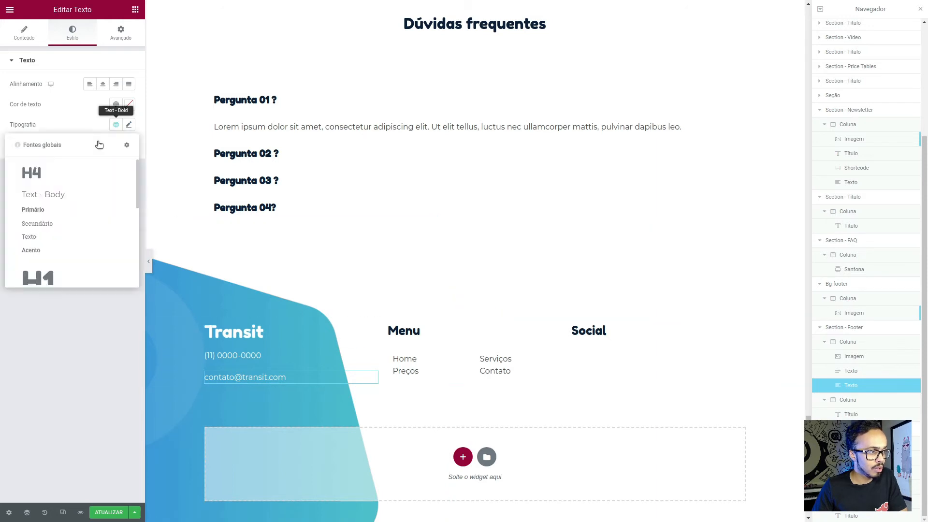
click(55, 172)
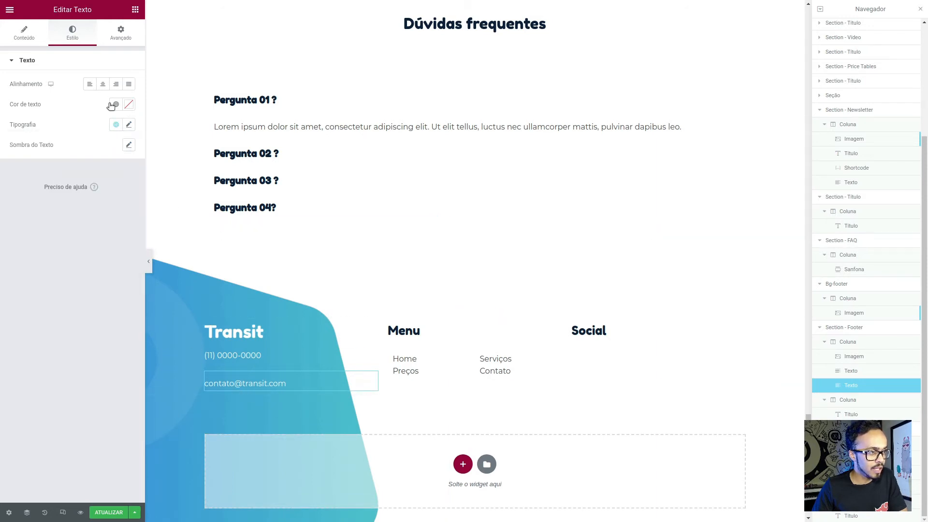
click(116, 124)
scroll(48, 275, down, 2)
scroll(46, 264, down, 4)
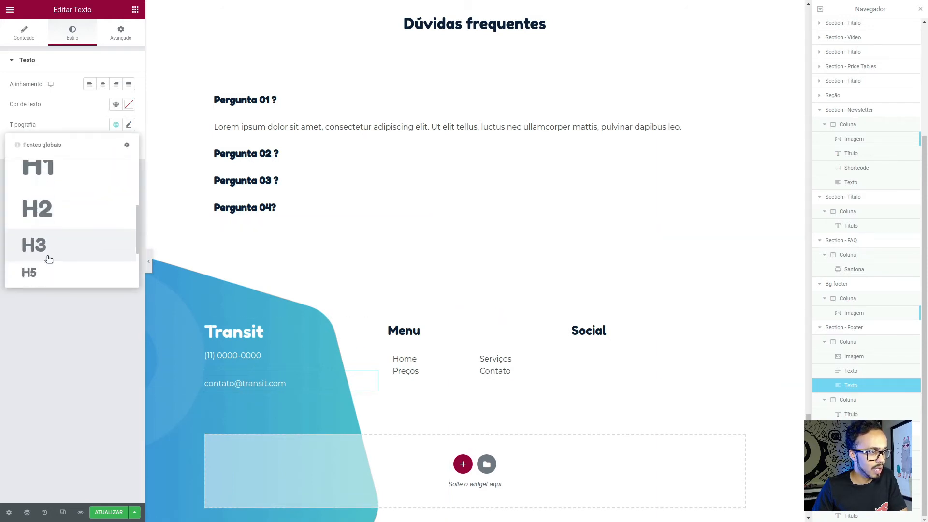
click(57, 276)
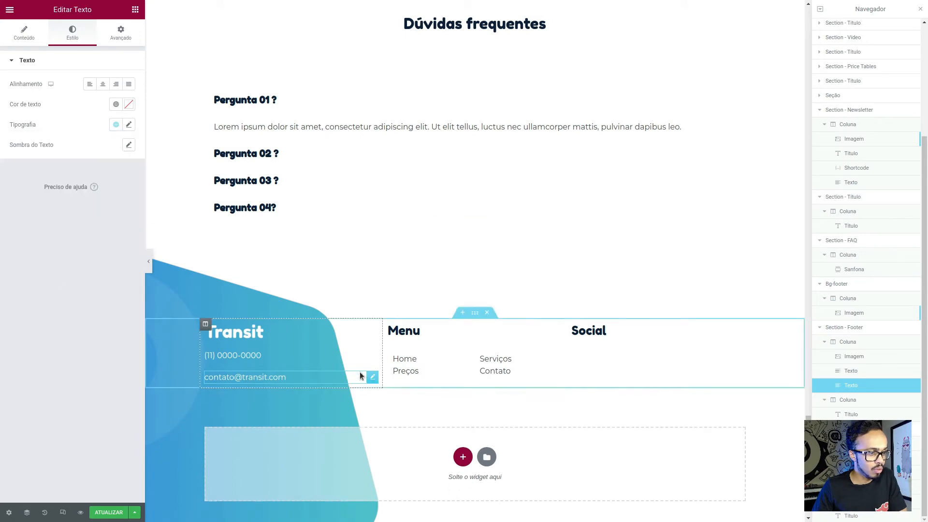
- Copy the contact e-mail address from its text widget and delete that widget from the footer's contact column
click(33, 35)
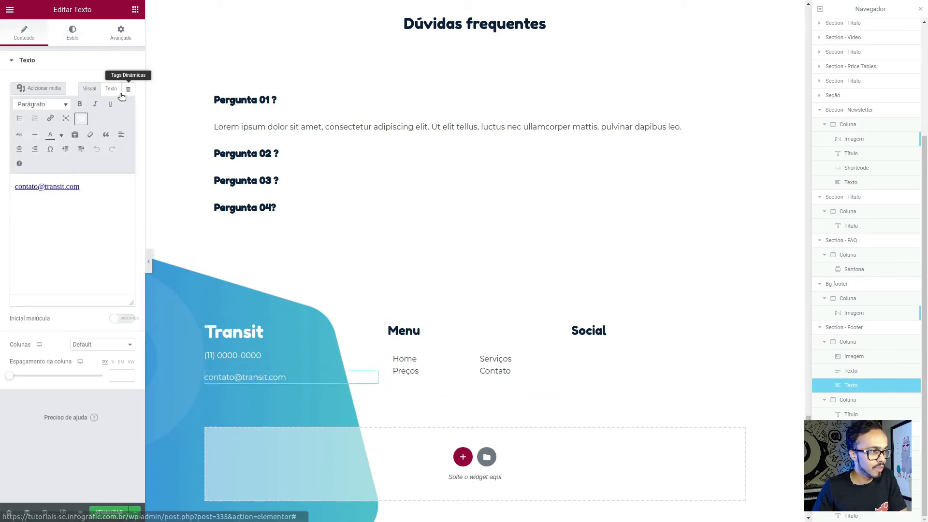
click(111, 89)
drag(117, 158, 13, 136)
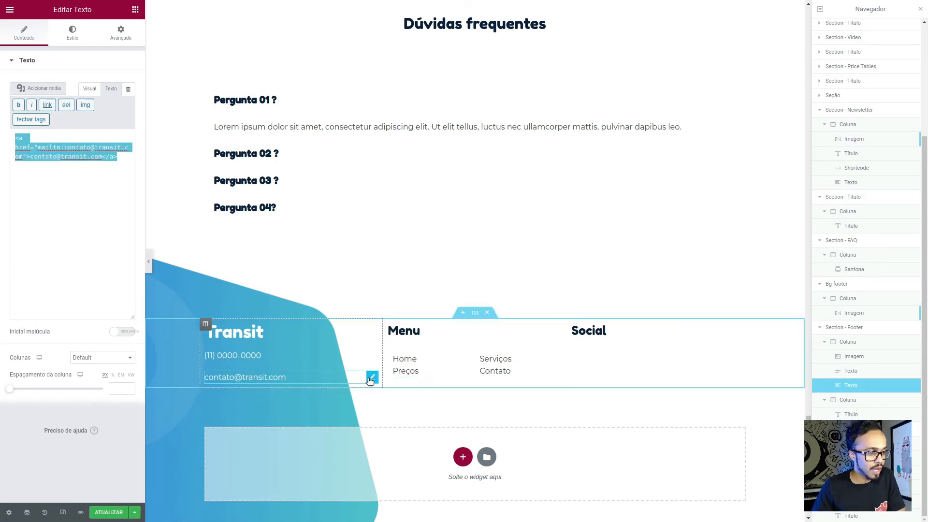
right_click(376, 382)
click(57, 158)
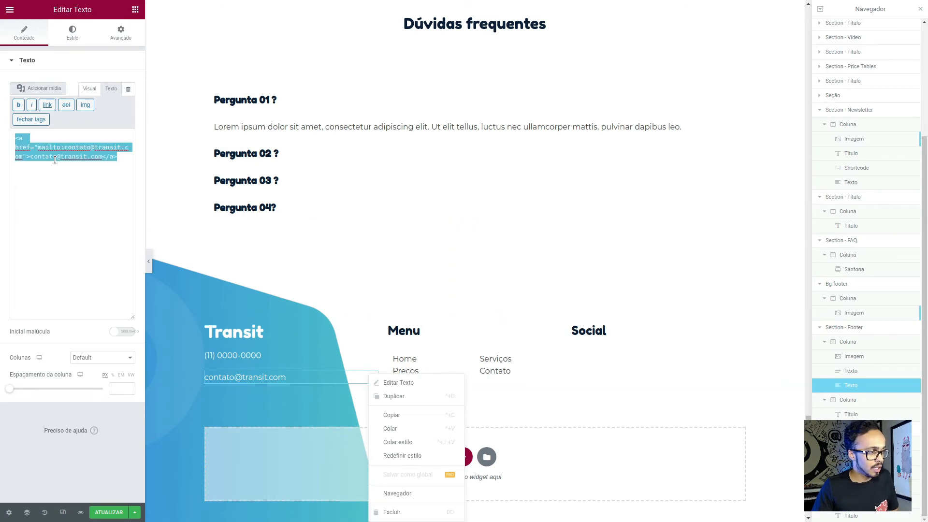
click(85, 89)
key(ctrl+c)
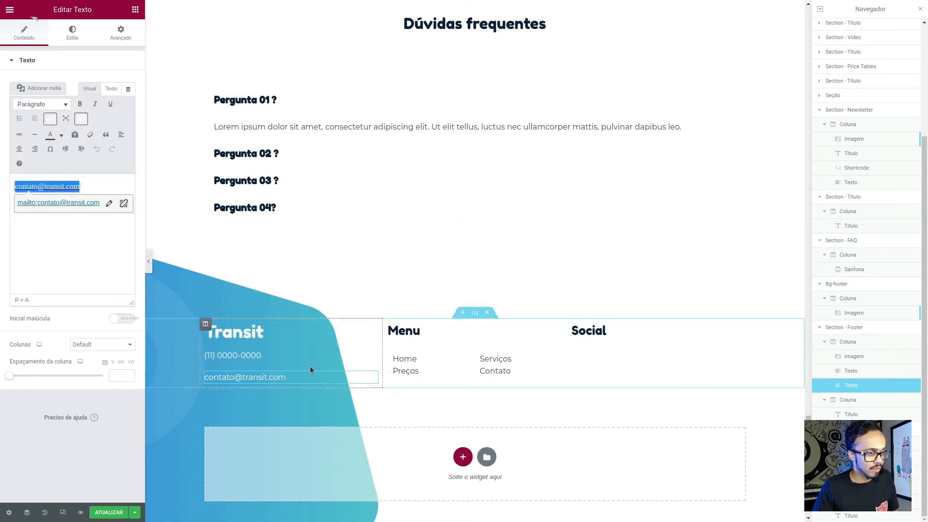
right_click(370, 384)
click(397, 510)
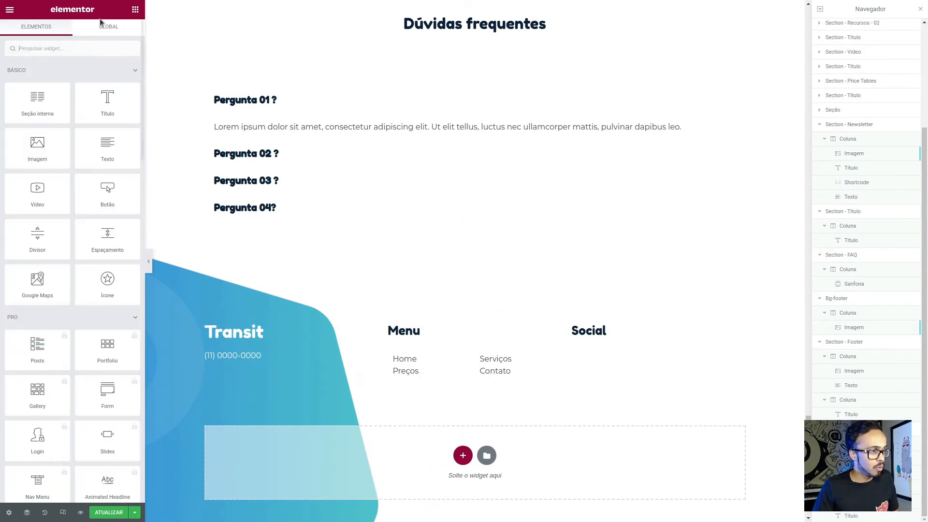
- Add a Button widget below the footer phone number and set its link to mailto: plus the contact e-mail address
drag(97, 193, 228, 367)
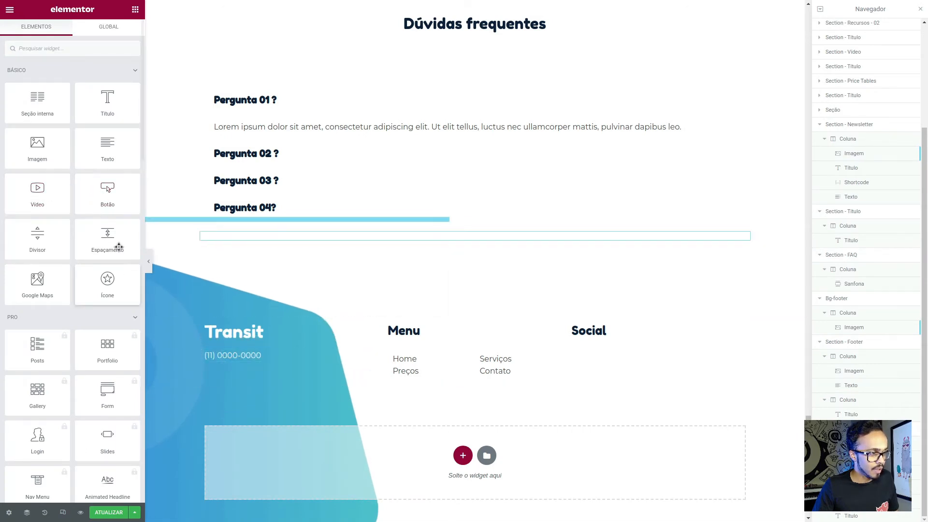
drag(102, 201, 230, 360)
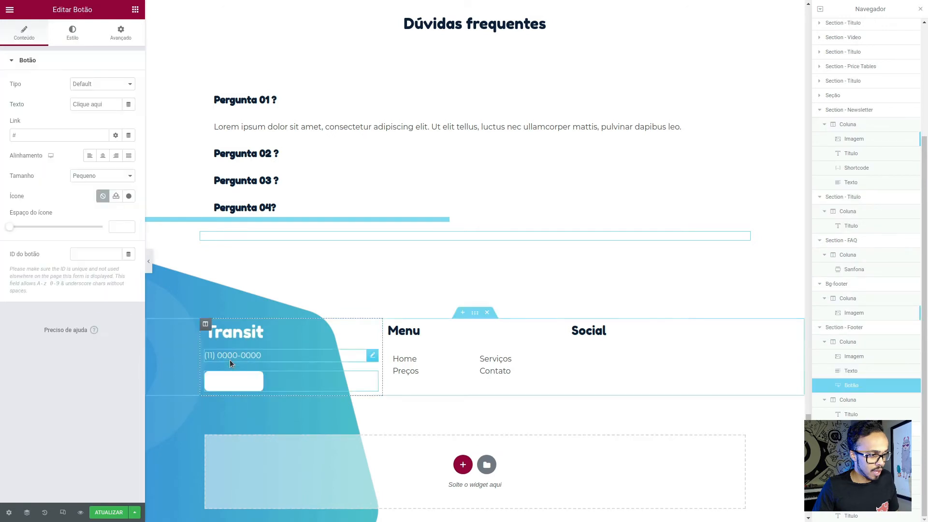
click(42, 135)
key(ctrl+v)
key(ctrl+a)
key(ctrl+c)
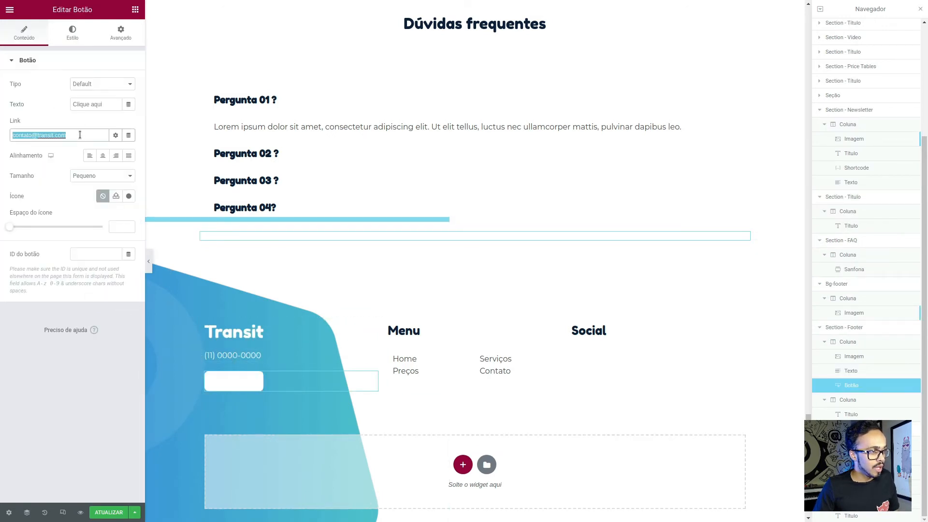
key(BackSpace)
text(mail)
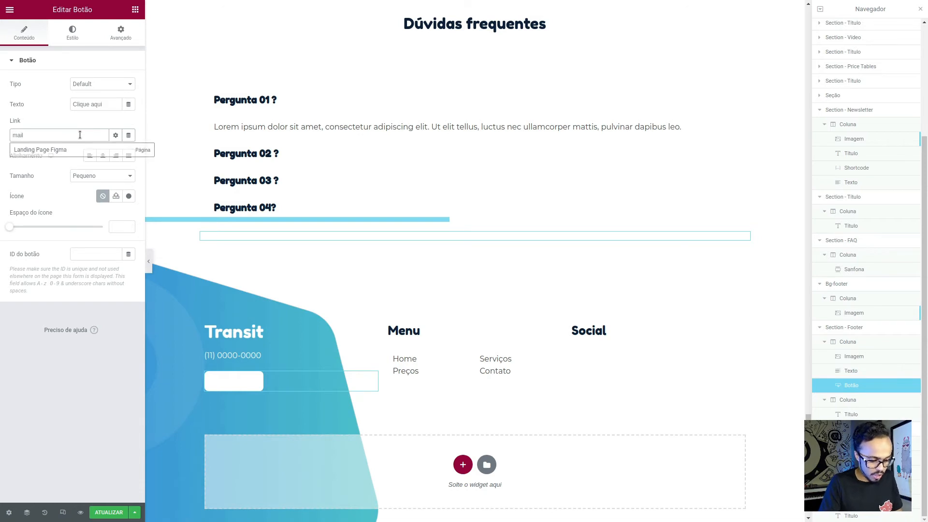
text(to:)
key(ctrl+v)
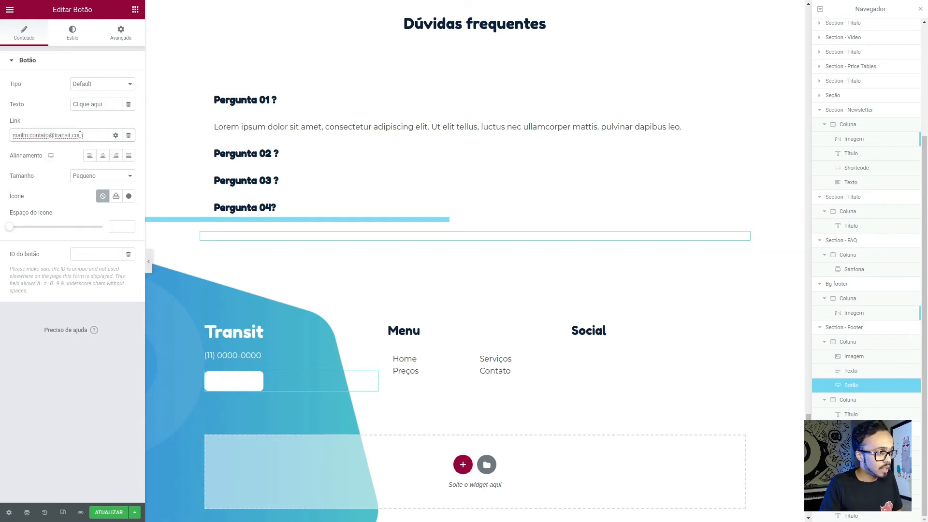
- Replace the footer button's text with the contact e-mail address
click(103, 107)
key(ctrl+a)
key(ctrl+v)
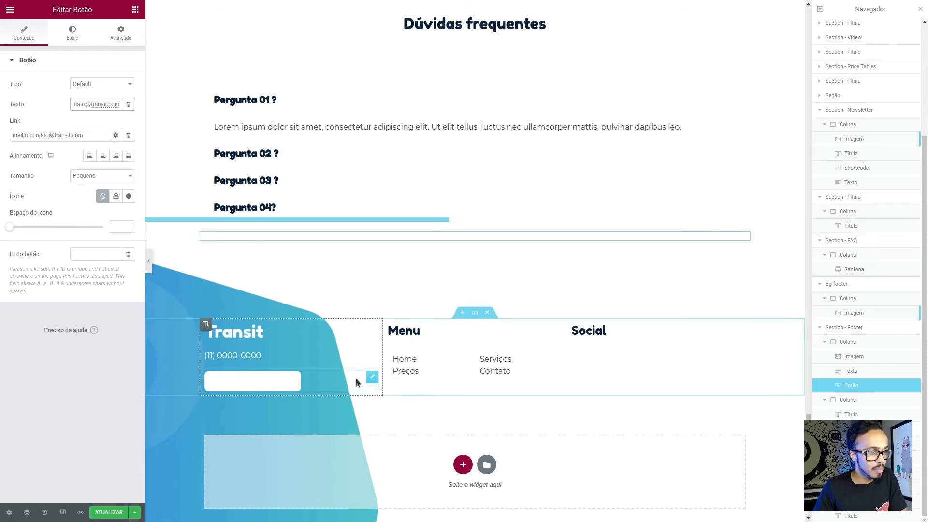
- Make the e-mail button's background colour fully transparent and set its padding to 0 on all sides
click(75, 39)
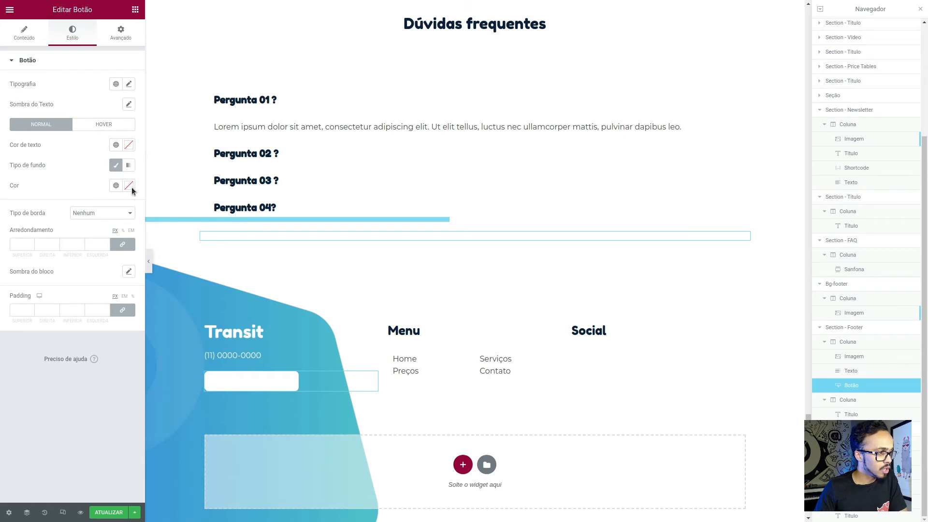
click(115, 187)
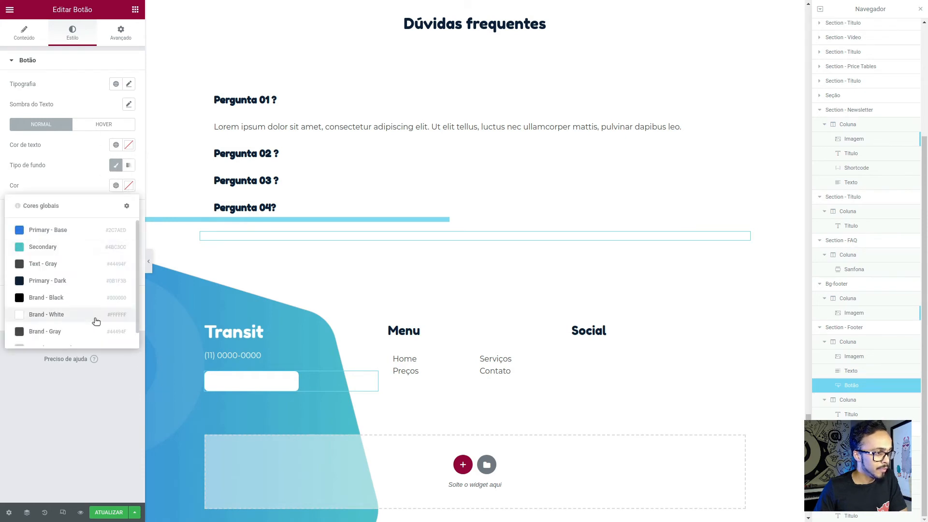
click(129, 186)
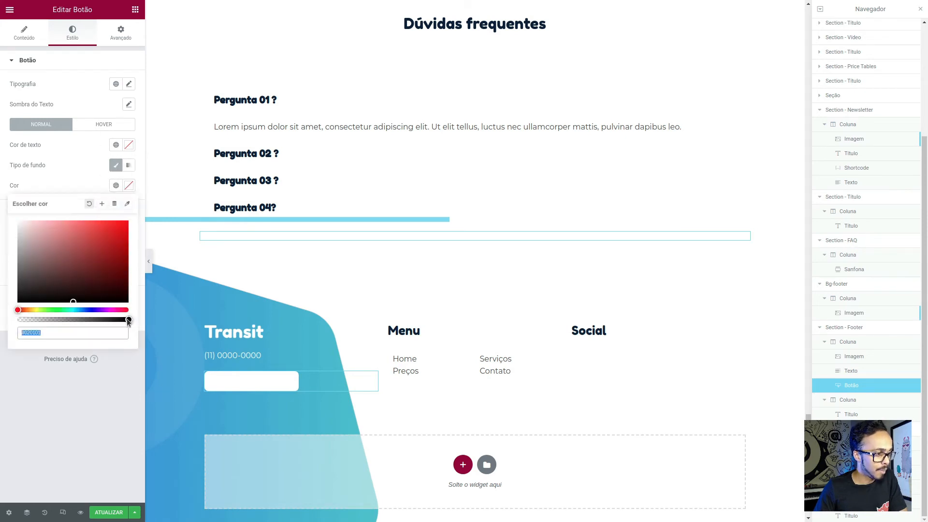
drag(128, 323, 1, 321)
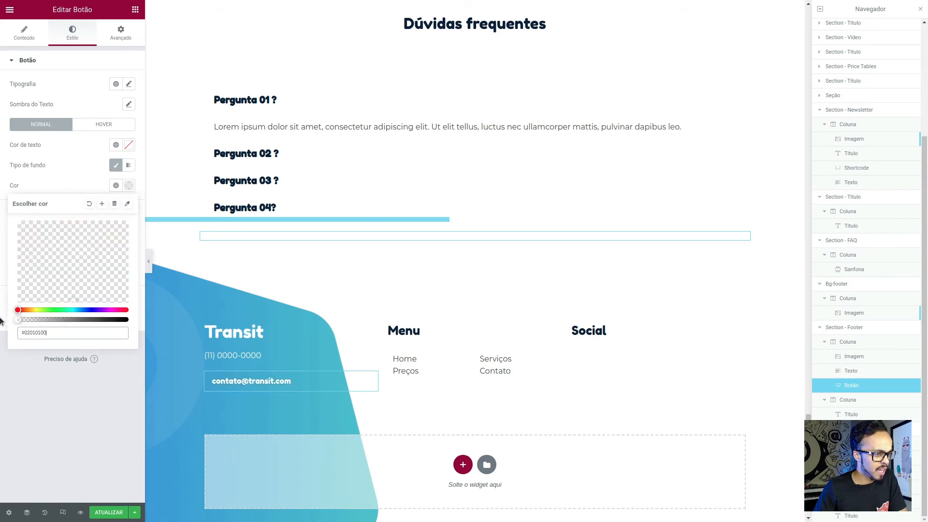
click(64, 172)
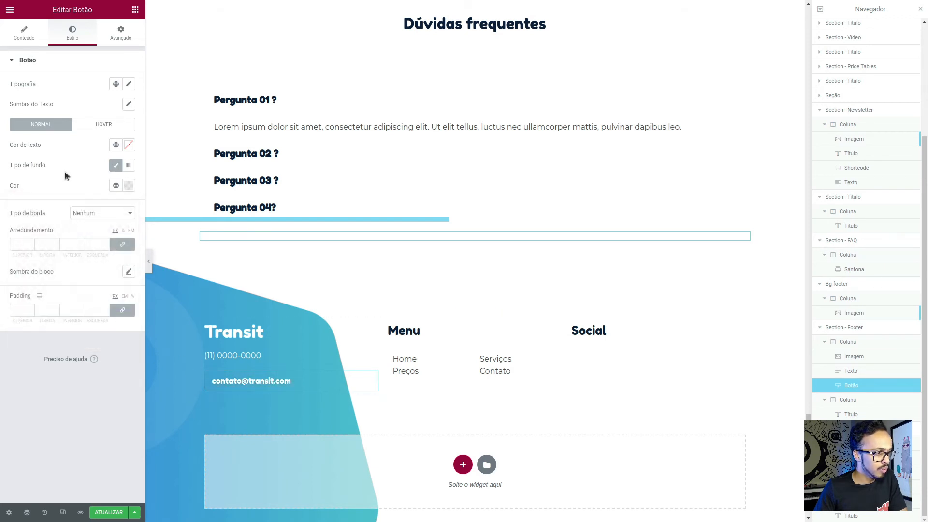
click(18, 312)
text(0)
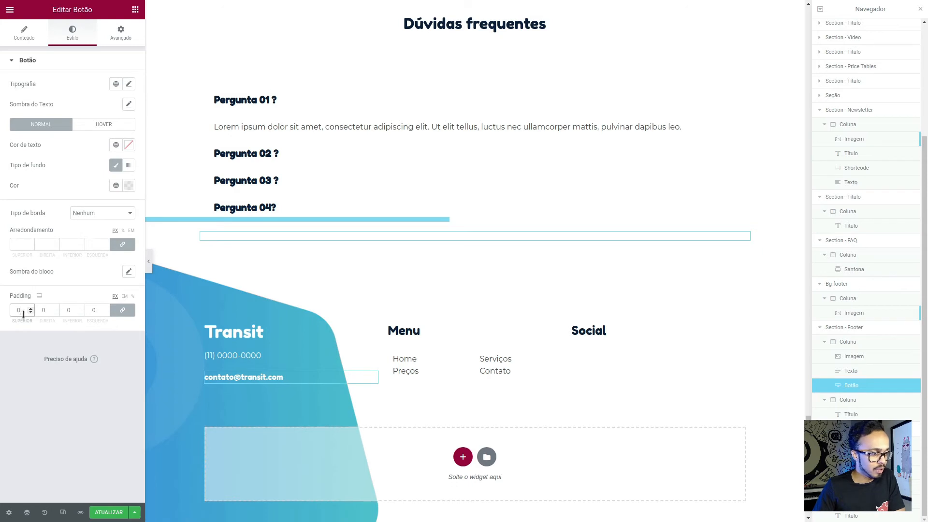
- Apply the global font Text - Bold to the e-mail button
click(44, 36)
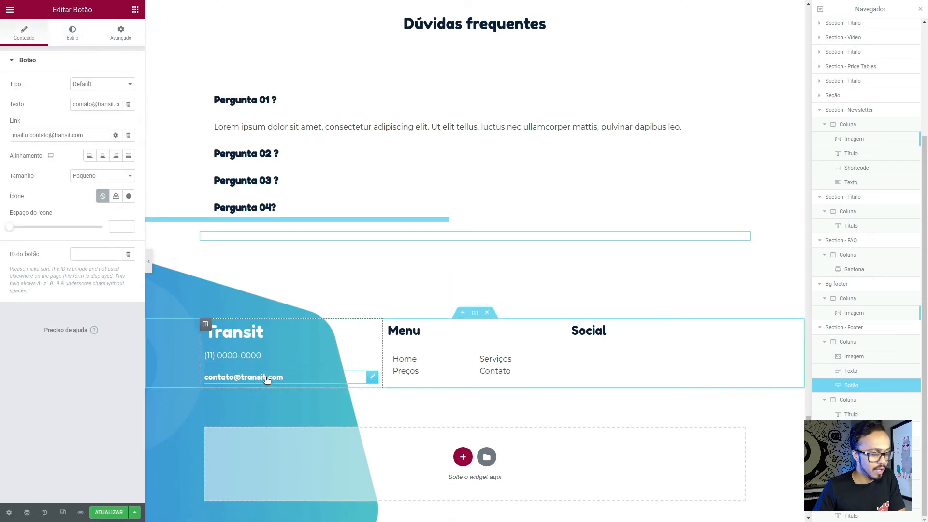
click(71, 41)
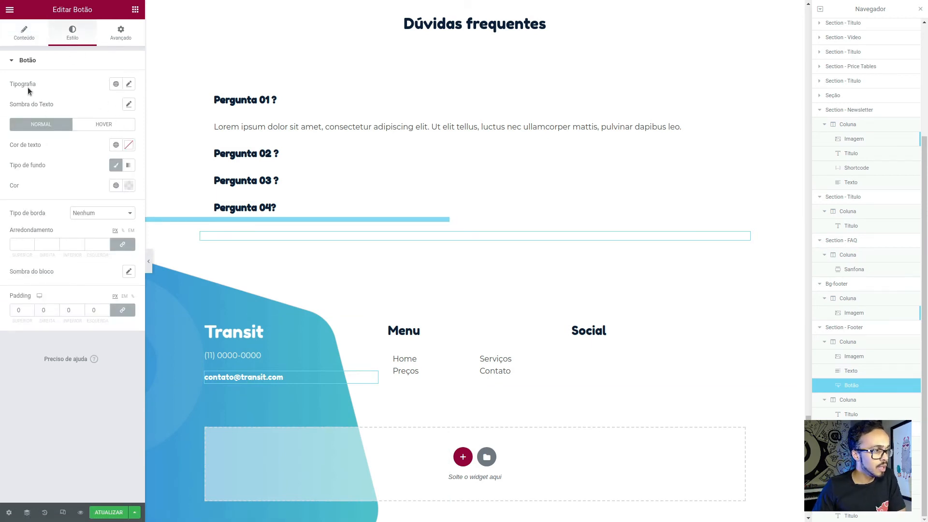
click(129, 85)
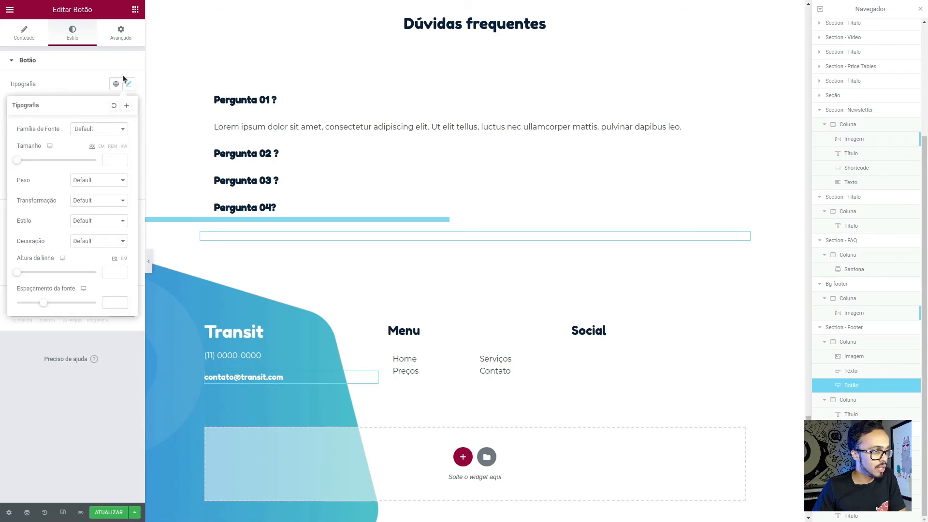
click(116, 84)
scroll(58, 219, down, 5)
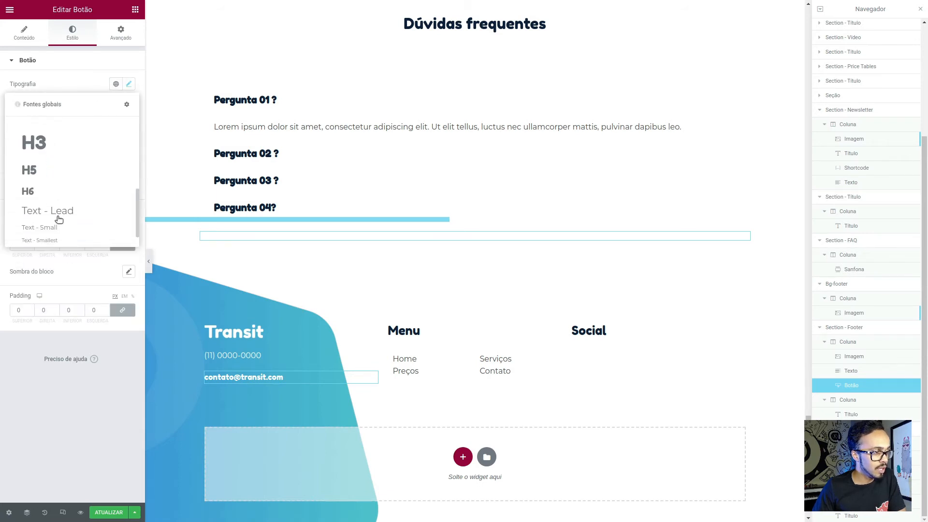
click(57, 233)
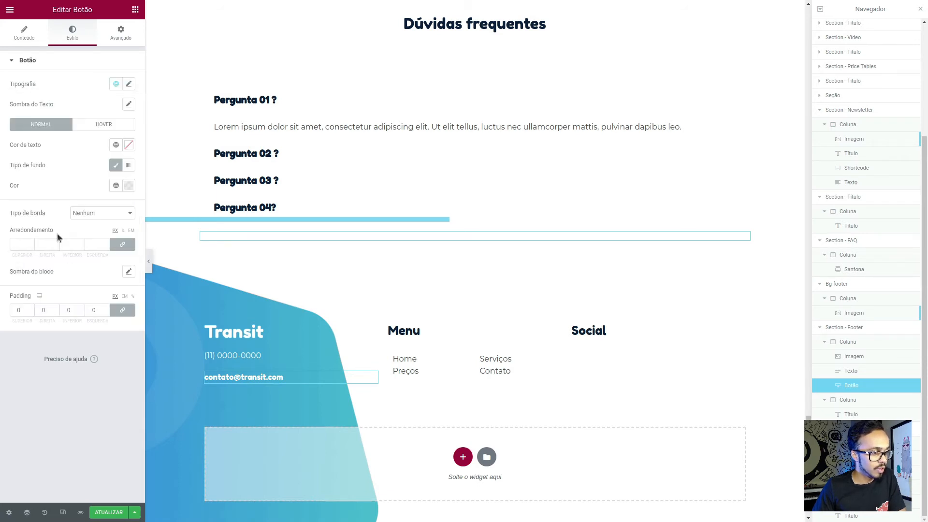
- Try a larger global heading font on the e-mail button and switch it back to Text - Bold
click(116, 84)
click(65, 134)
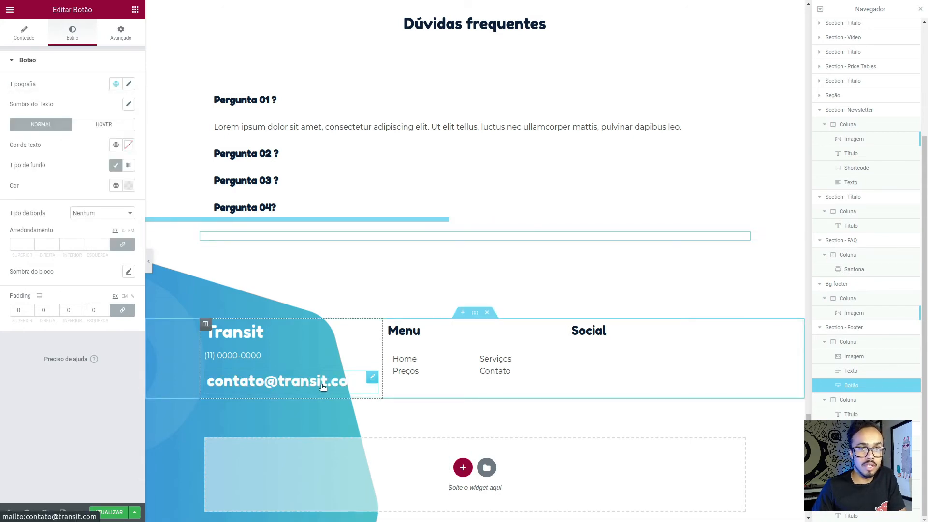
click(116, 88)
scroll(79, 201, up, 3)
scroll(79, 201, down, 5)
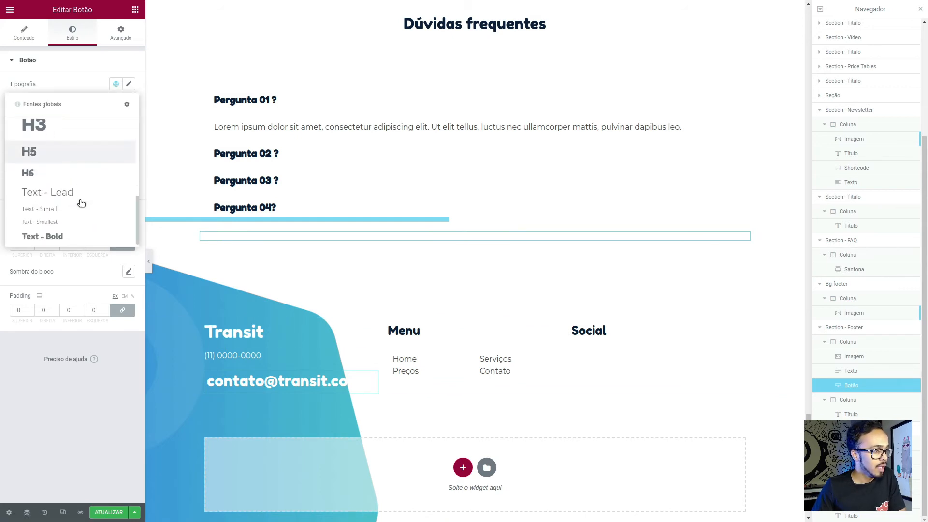
click(64, 237)
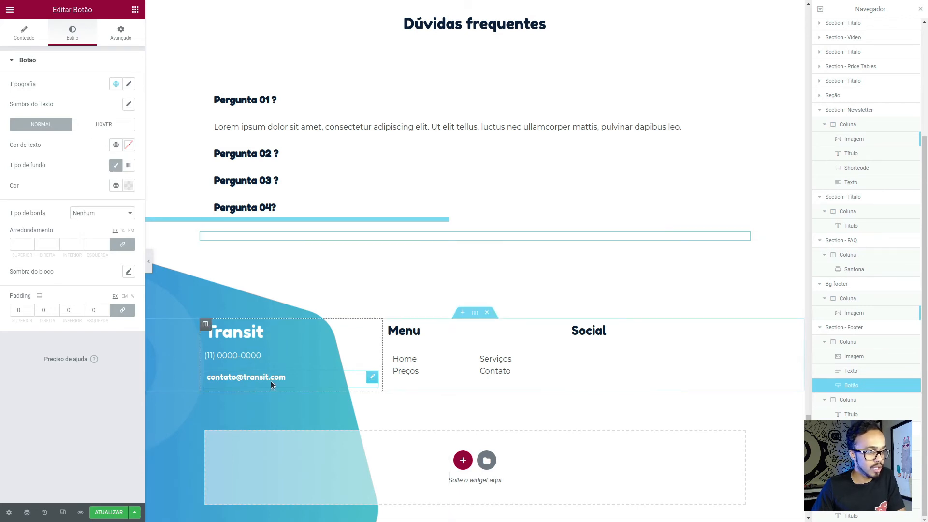
- Preview the footer without the editing panels, and inspect the Menu block's inner section and first column in Figma
click(150, 261)
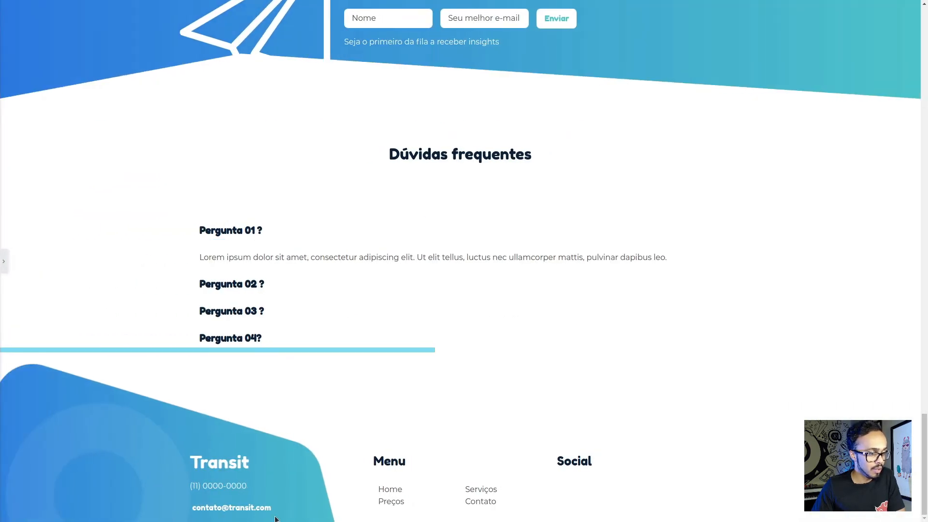
click(4, 262)
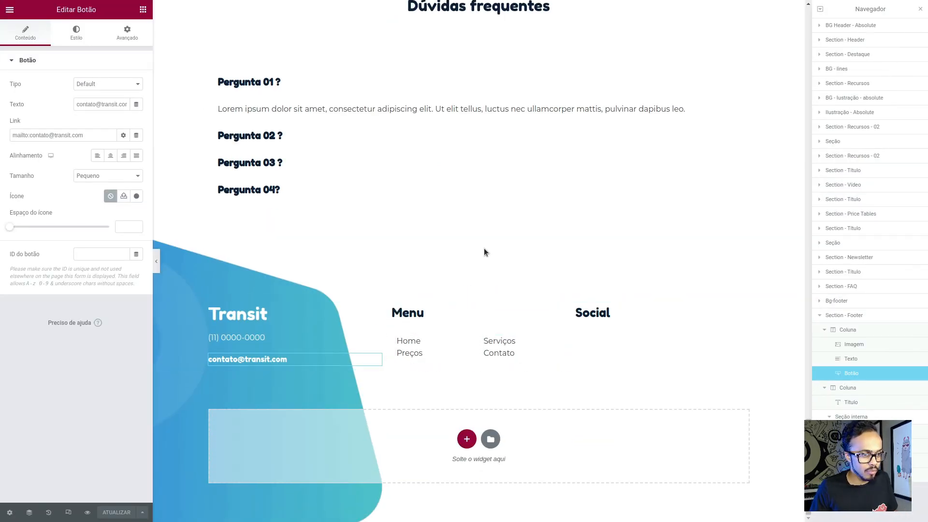
key(alt+Tab)
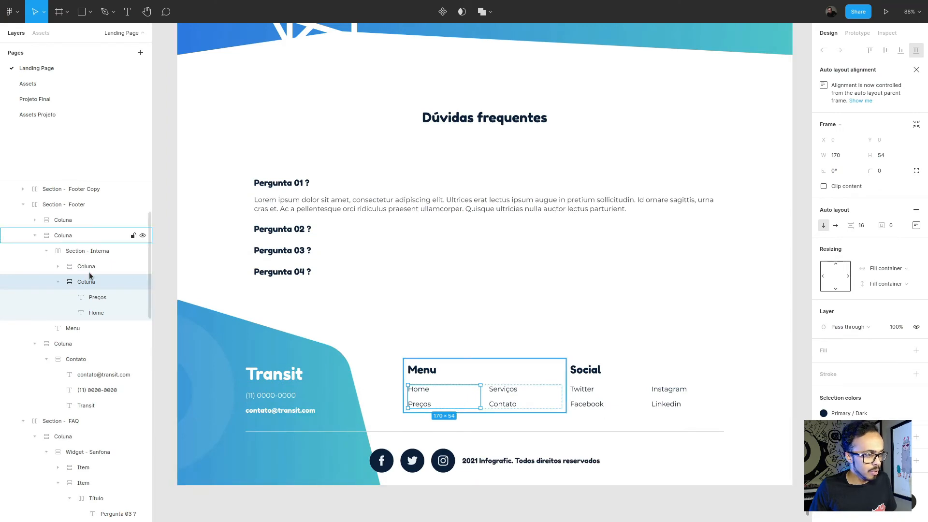
click(92, 255)
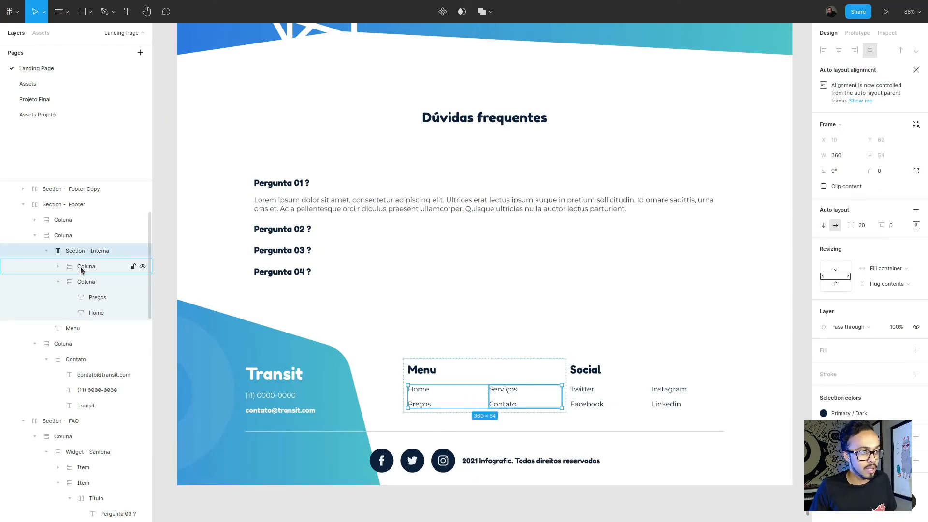
click(81, 282)
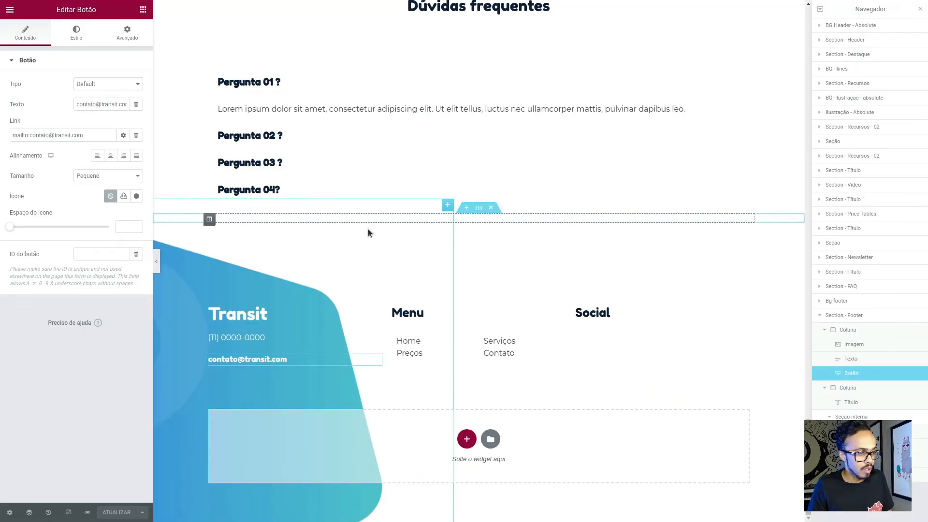
- Switch back to Elementor and set the column gap of the Menu column's inner section to Sem espaçamento
click(474, 329)
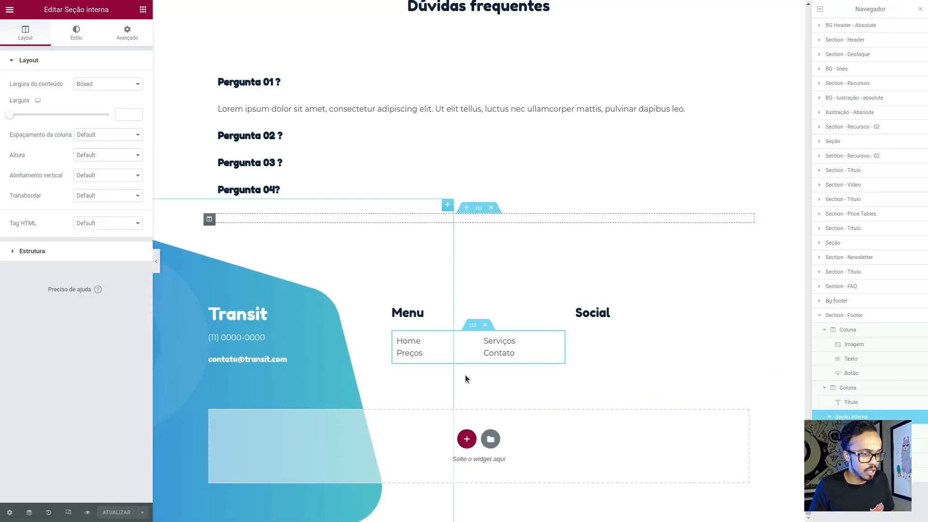
click(100, 137)
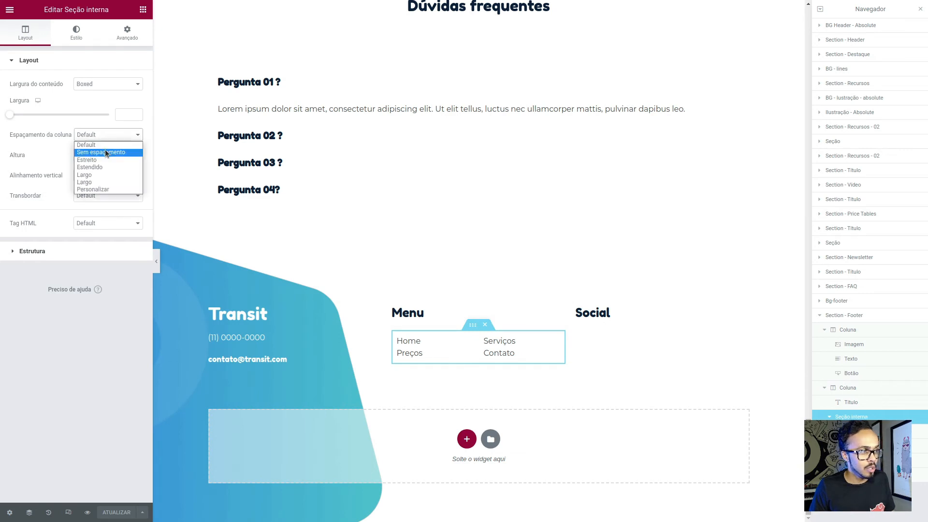
click(105, 149)
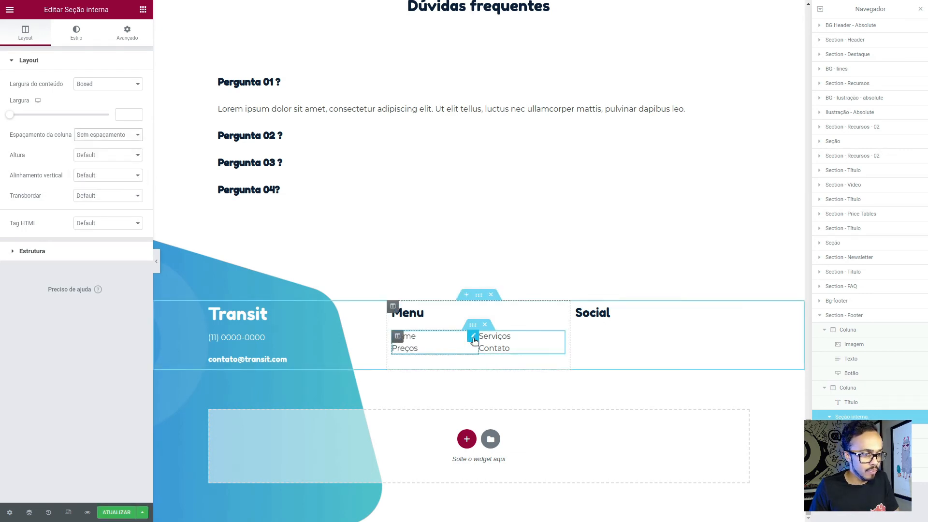
- Set the item spacing to 16 in both icon lists of the footer's Menu column
click(474, 341)
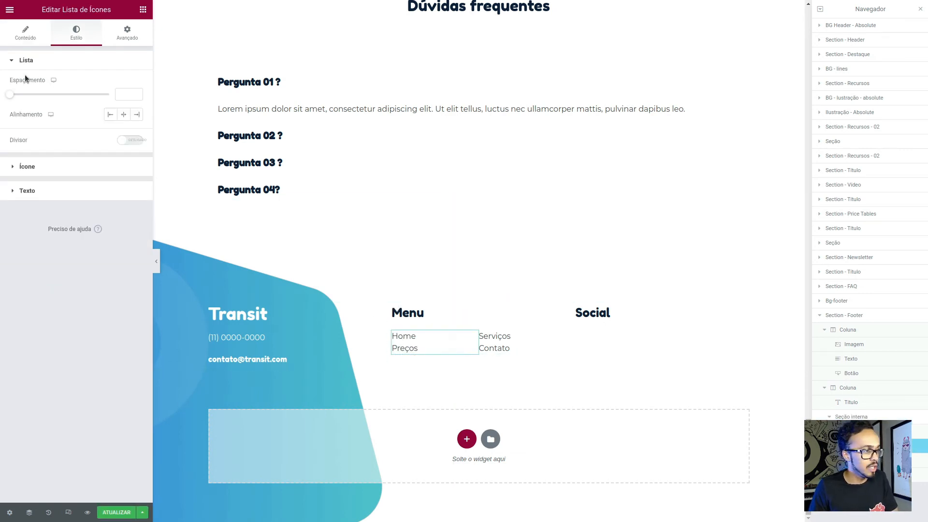
click(120, 94)
text(16)
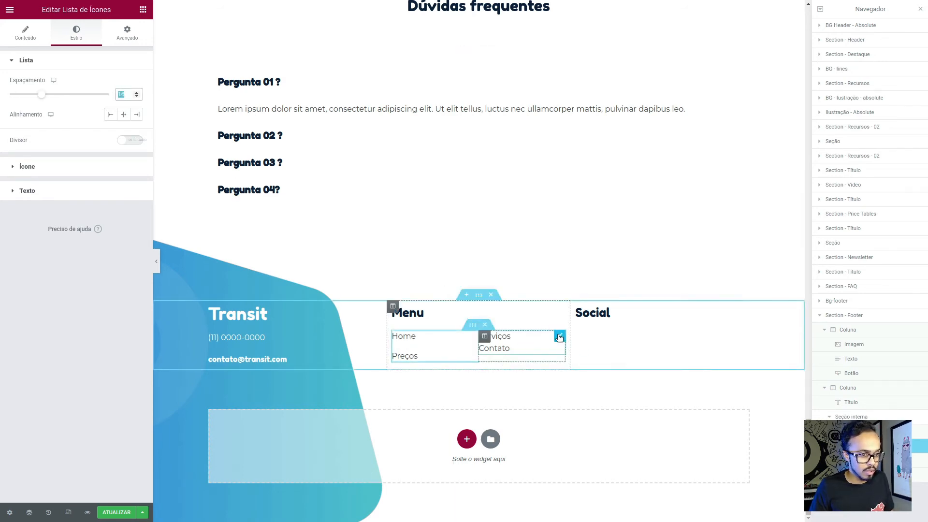
click(559, 334)
click(77, 32)
click(125, 94)
text(16)
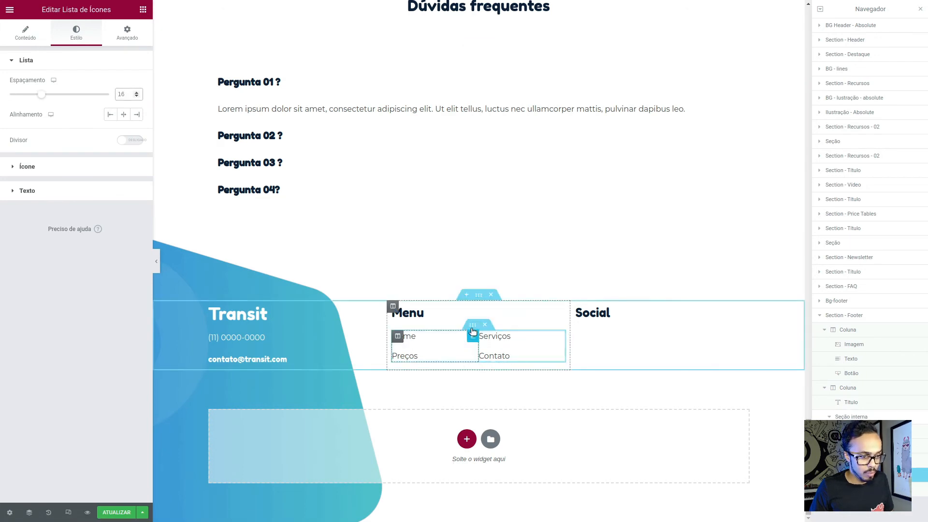
- Duplicate the Menu column's inner section and move the copy below the Social heading
right_click(471, 328)
click(494, 349)
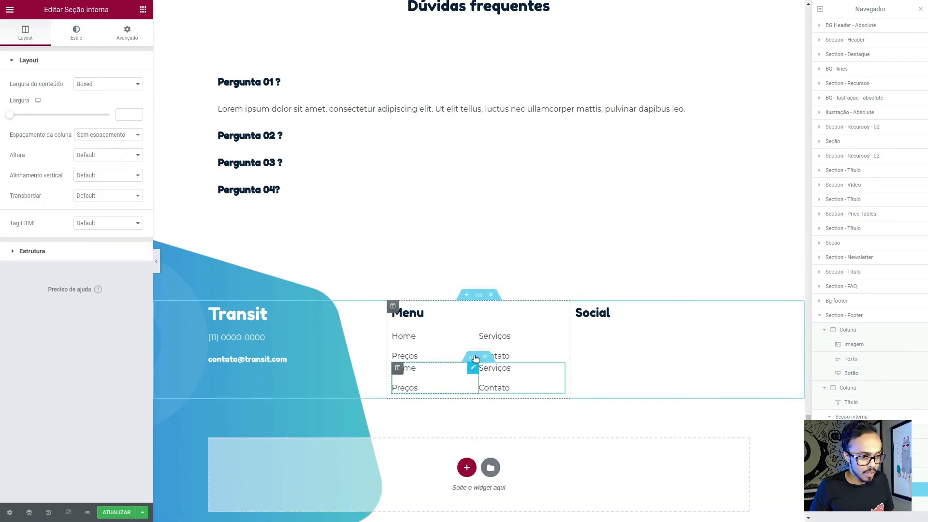
drag(493, 357, 655, 329)
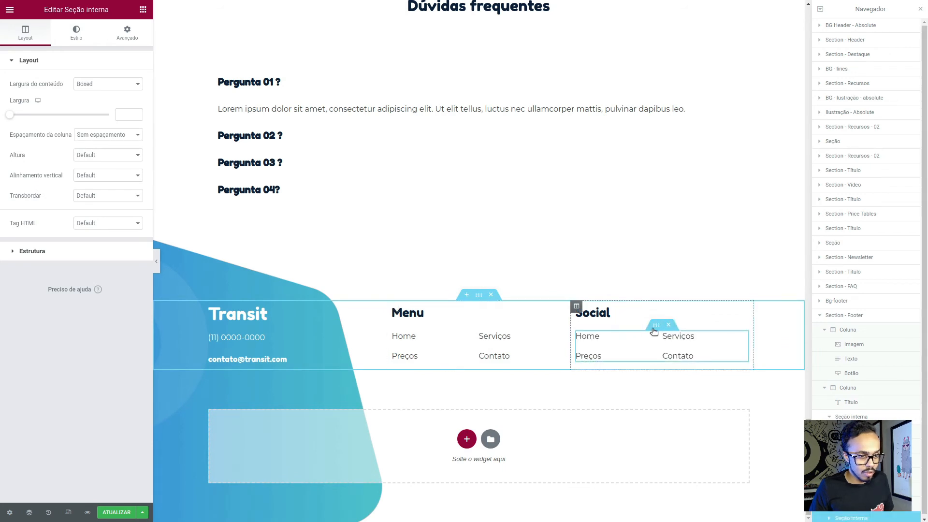
- Rename the Home item in the Social column's first icon list to Facebook
click(655, 338)
click(38, 114)
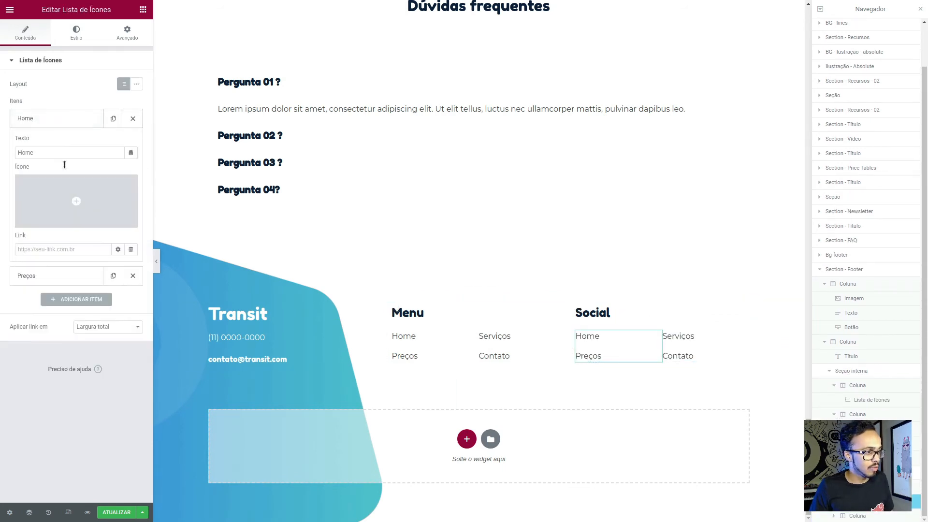
click(53, 151)
text(Faceb)
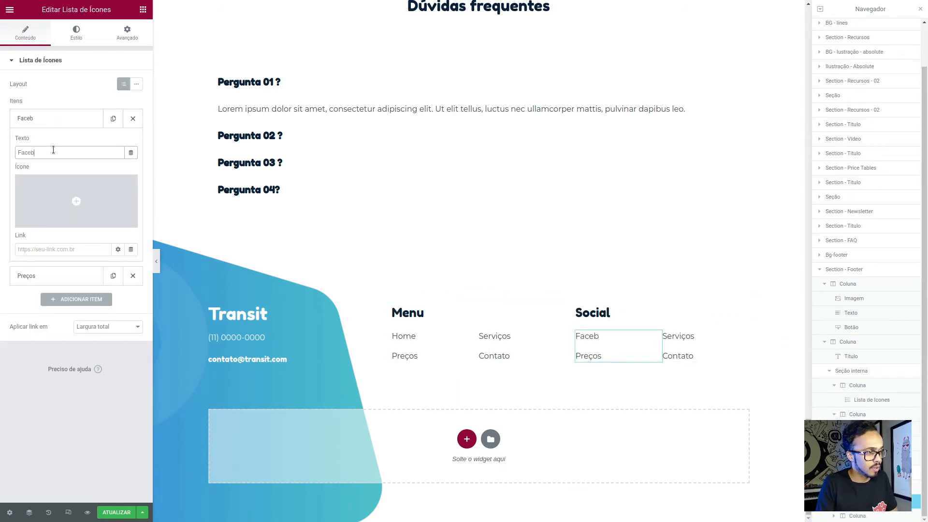
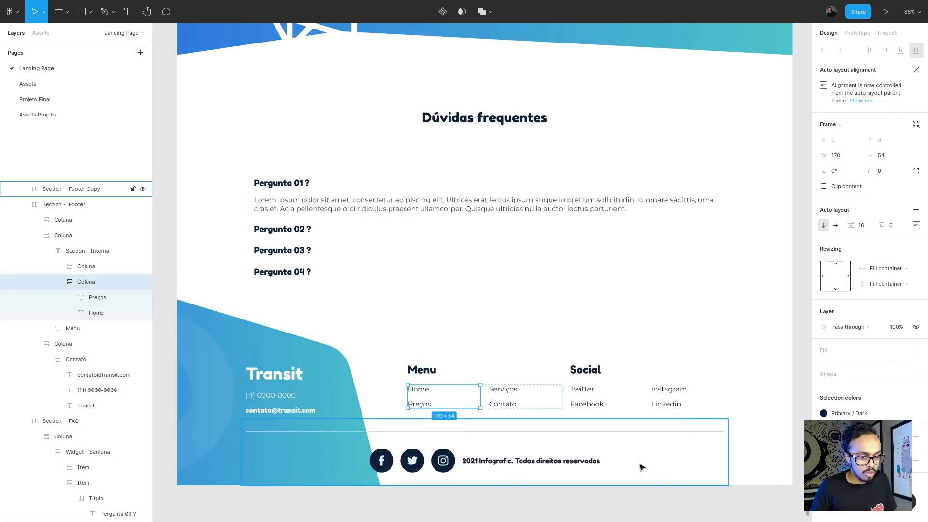
- Inspect the Section - Footer Copy frame and its copyright text in Figma, and switch back to Elementor
click(278, 430)
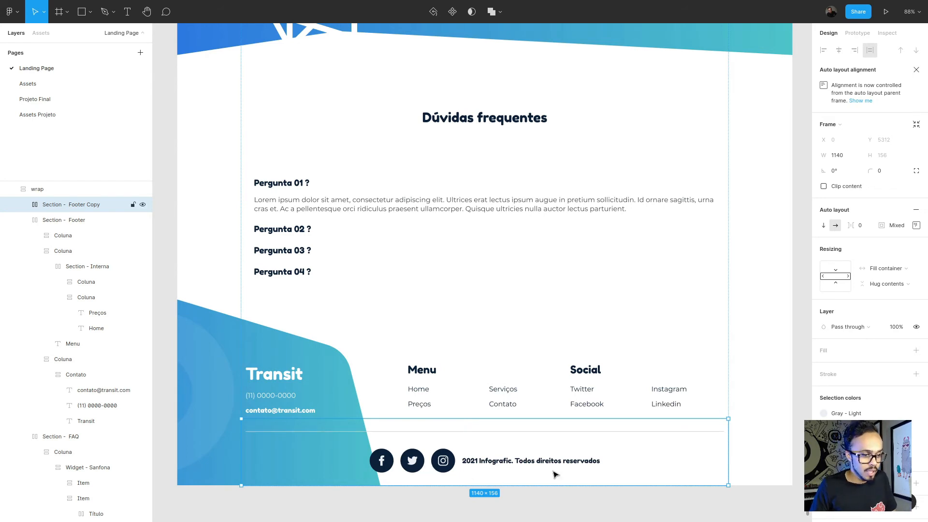
ctrl+click(589, 464)
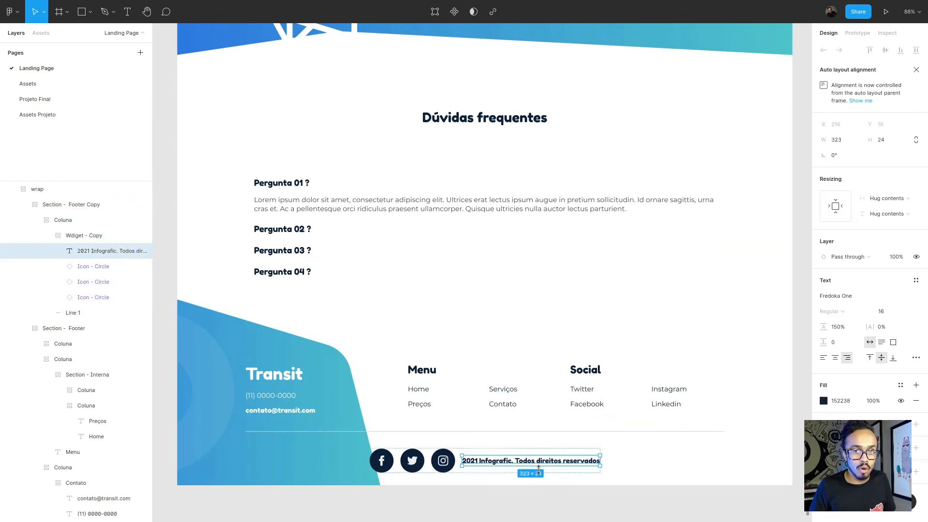
key(alt+Tab)
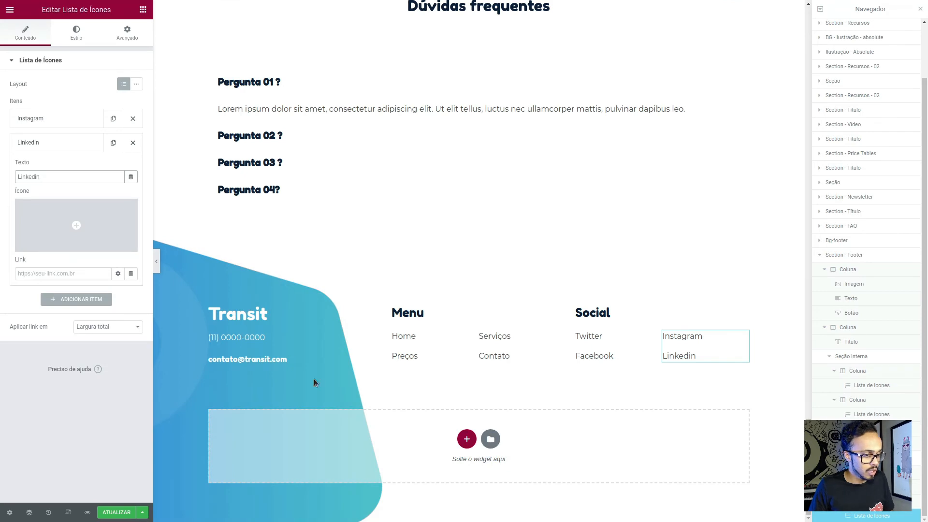
- Add a one-column section below the footer's link columns and place a Divisor widget in it
click(467, 439)
click(344, 464)
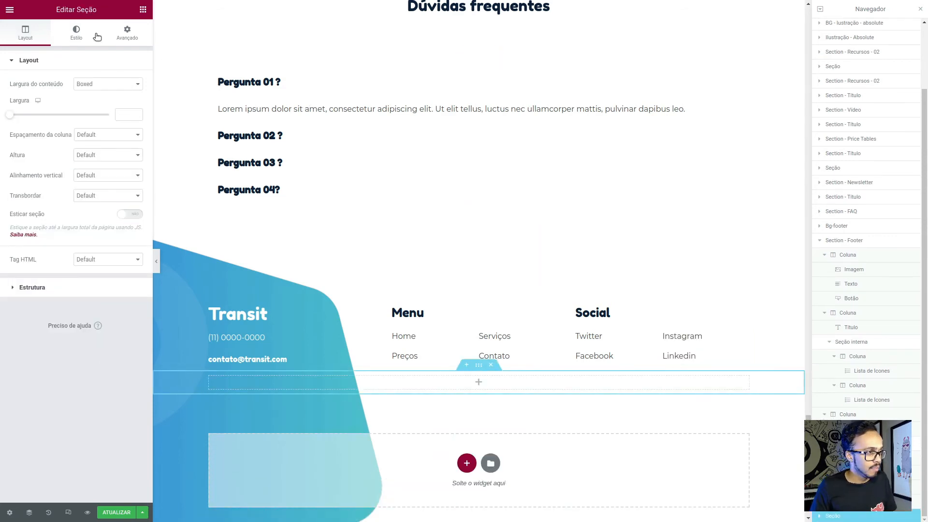
click(125, 36)
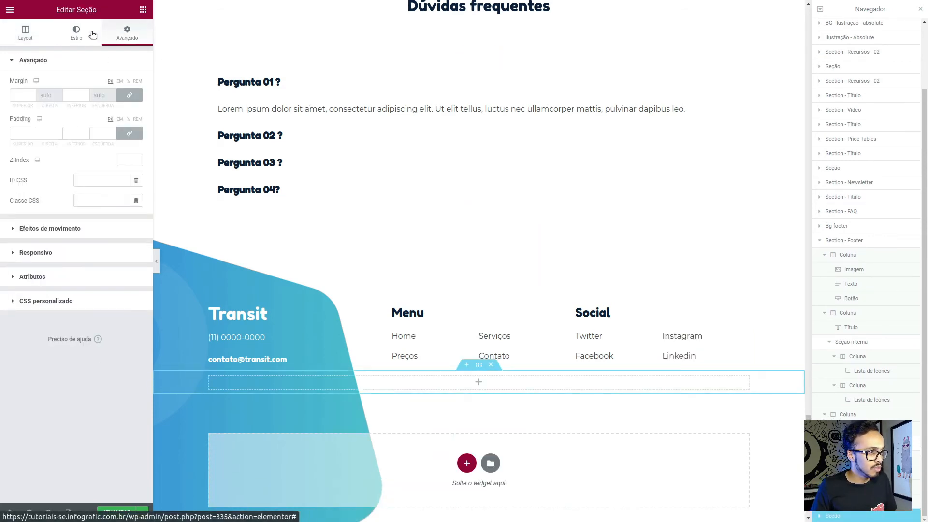
click(93, 35)
click(143, 10)
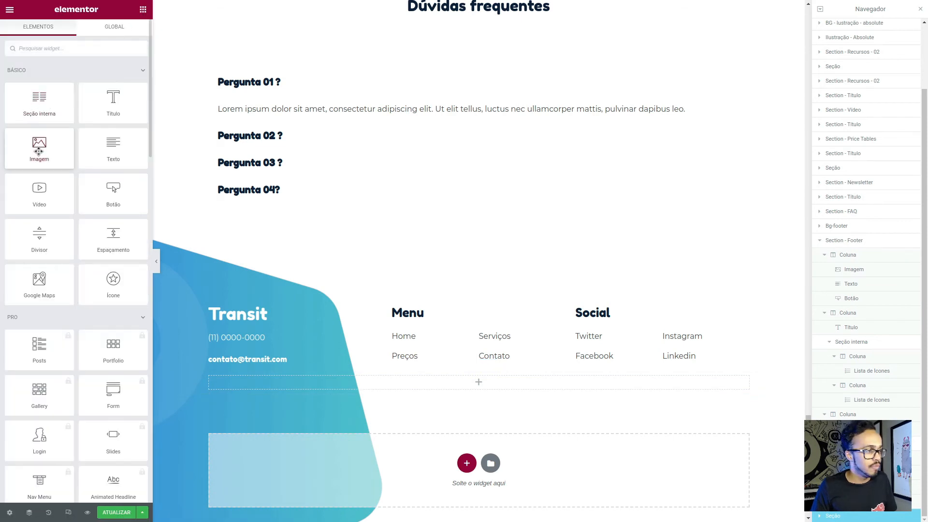
drag(65, 230, 421, 380)
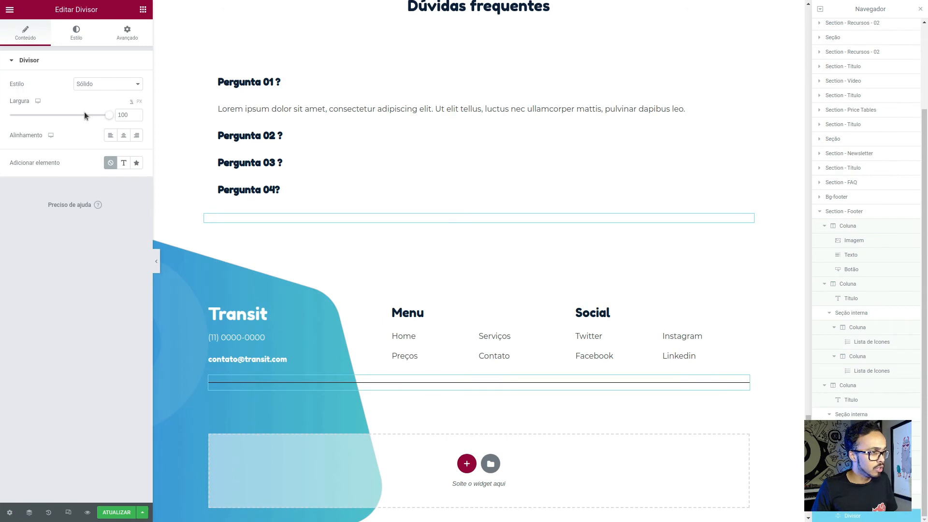
- Set the divider's color to the global color Brand - Gray Light
click(76, 37)
click(123, 84)
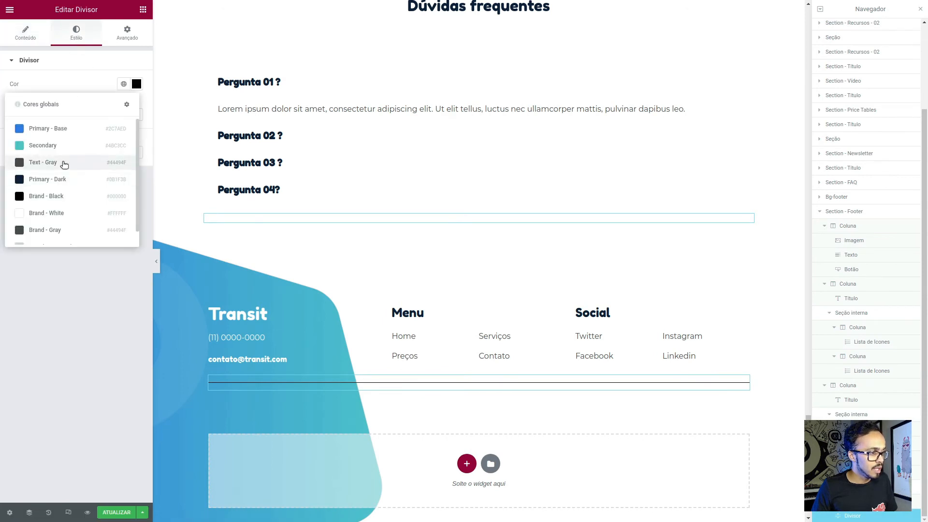
scroll(71, 232, down, 1)
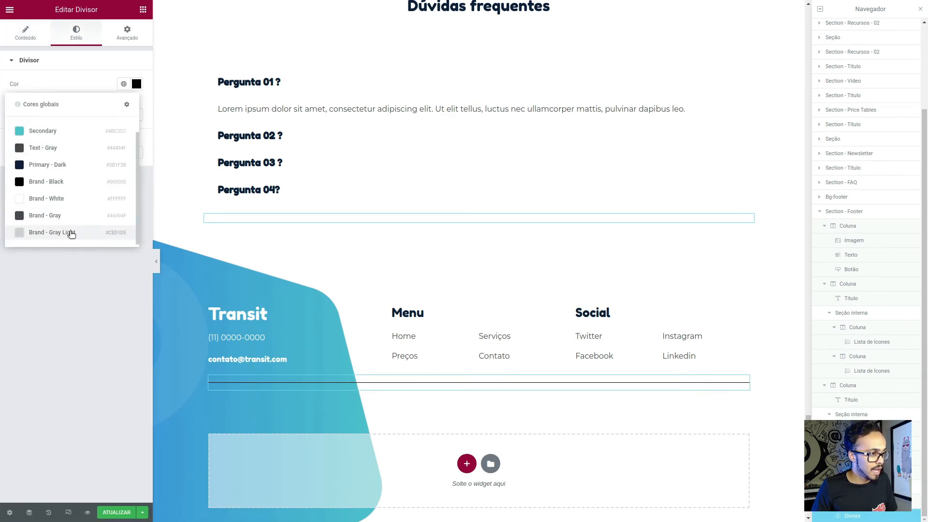
click(70, 231)
- Compare the divider with the line and the Footer and Footer Copy frames in Figma, ending back in Elementor
key(alt+Tab)
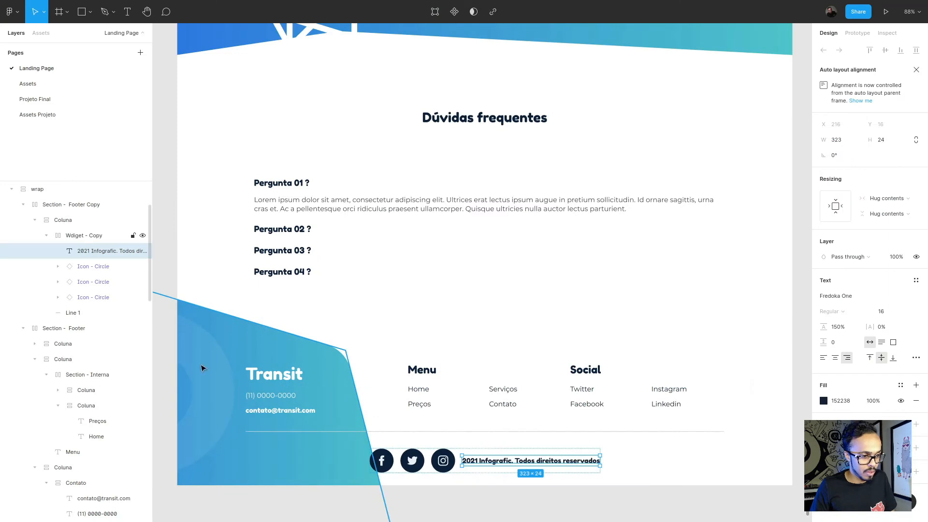
click(427, 431)
key(alt+Tab)
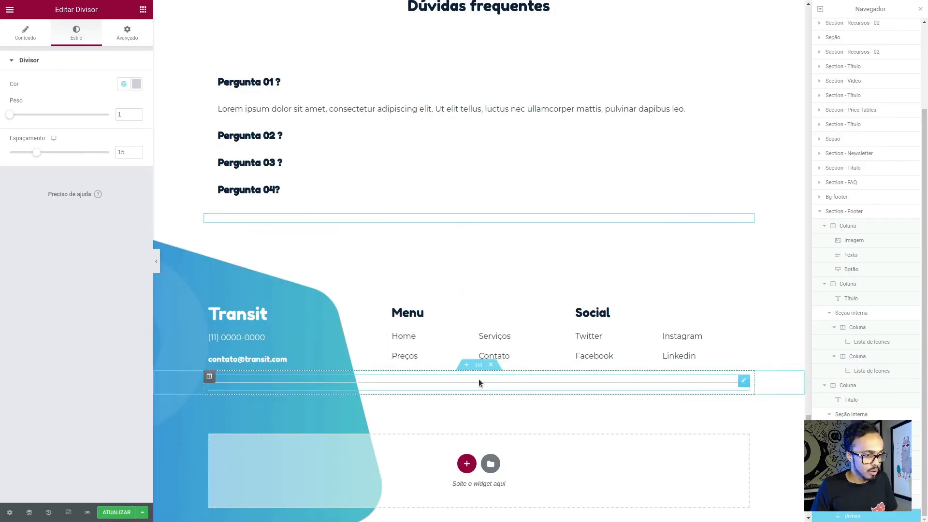
click(478, 364)
key(alt+Tab)
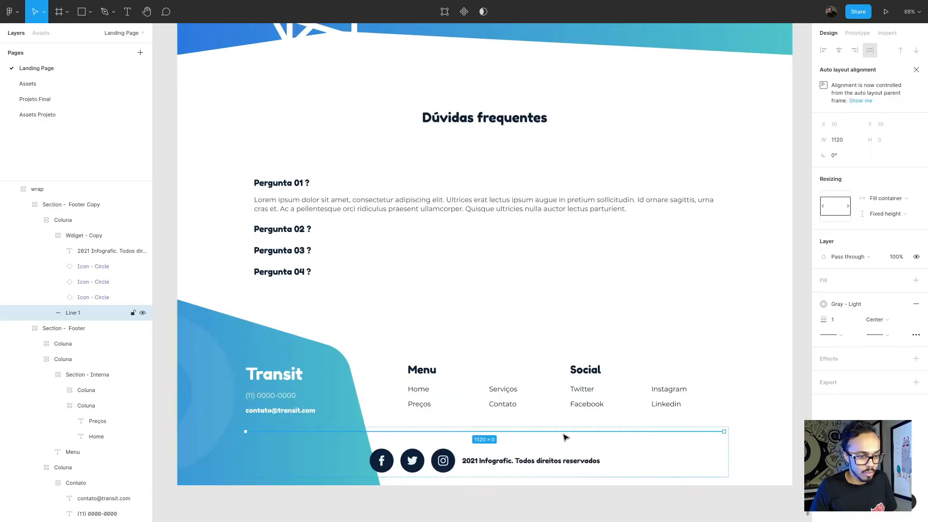
click(489, 405)
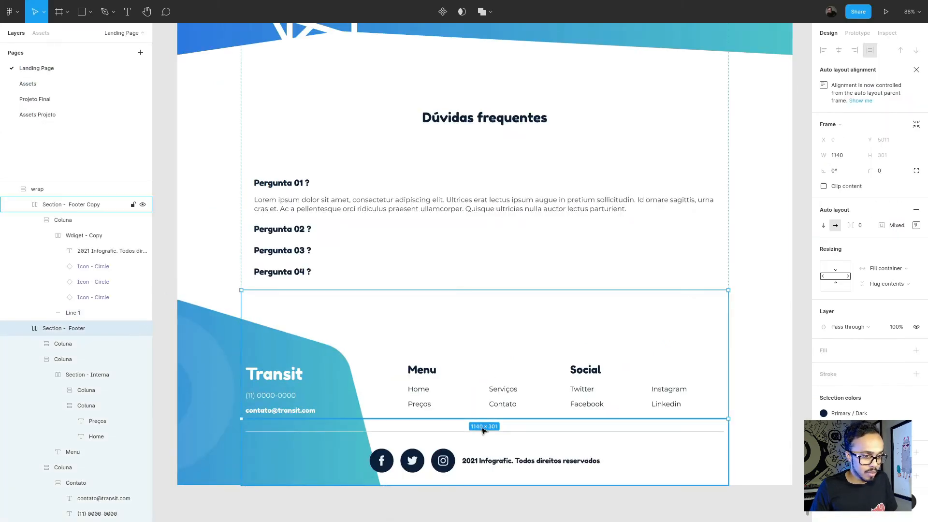
click(518, 430)
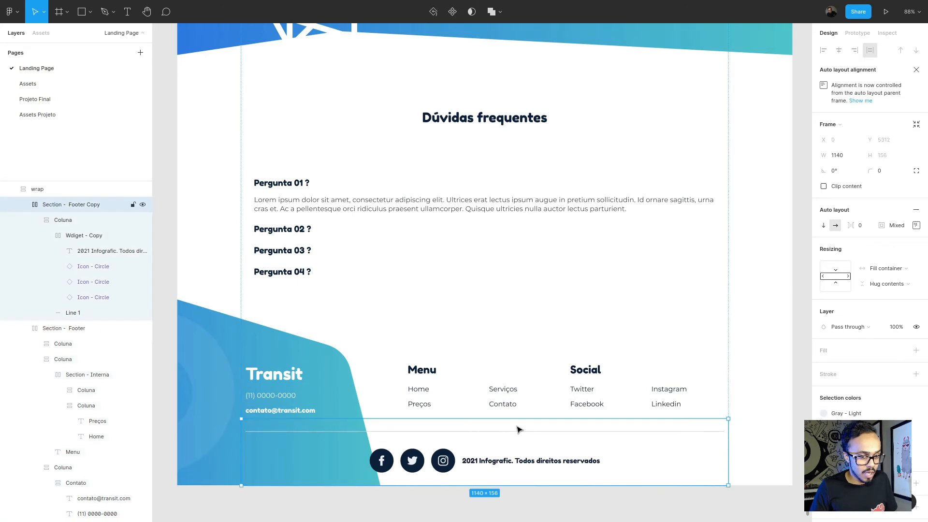
key(alt+Tab)
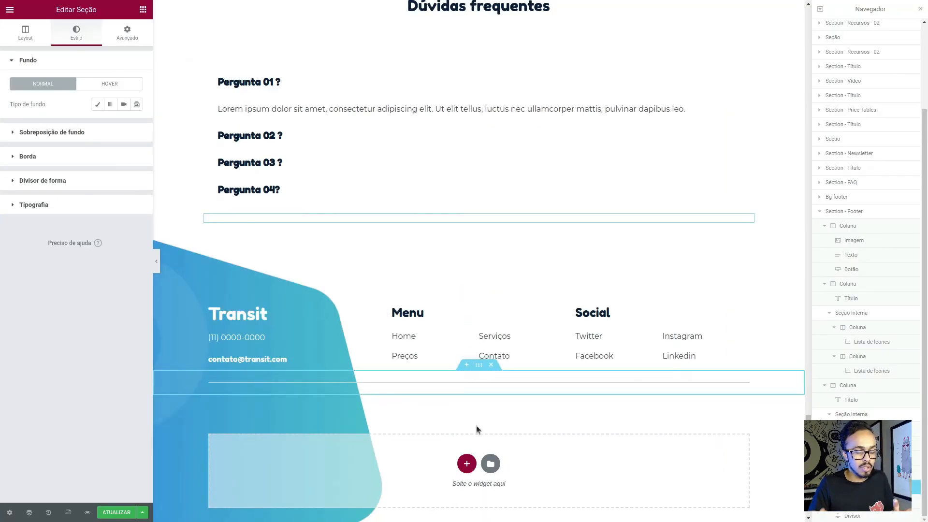
- Add another one-column section below the divider and insert an Ícones sociais widget in it
click(467, 464)
click(428, 479)
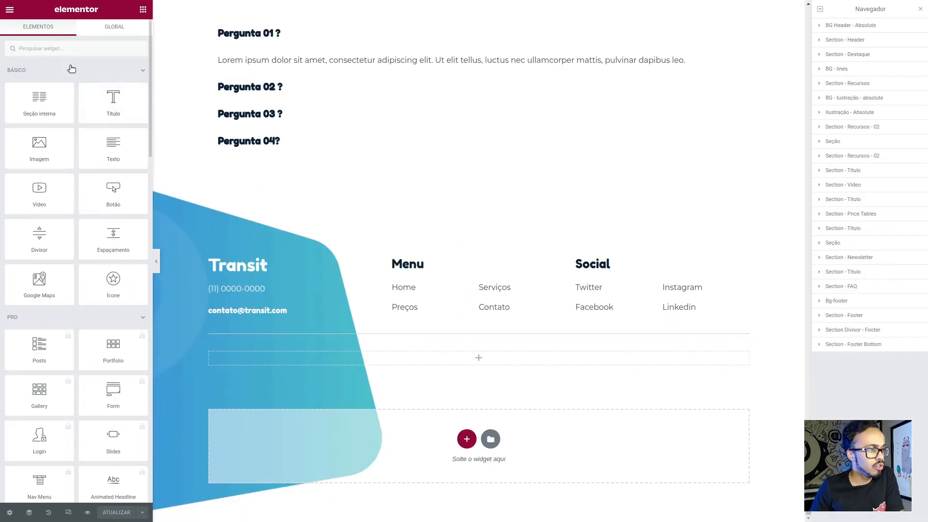
click(66, 48)
text(s)
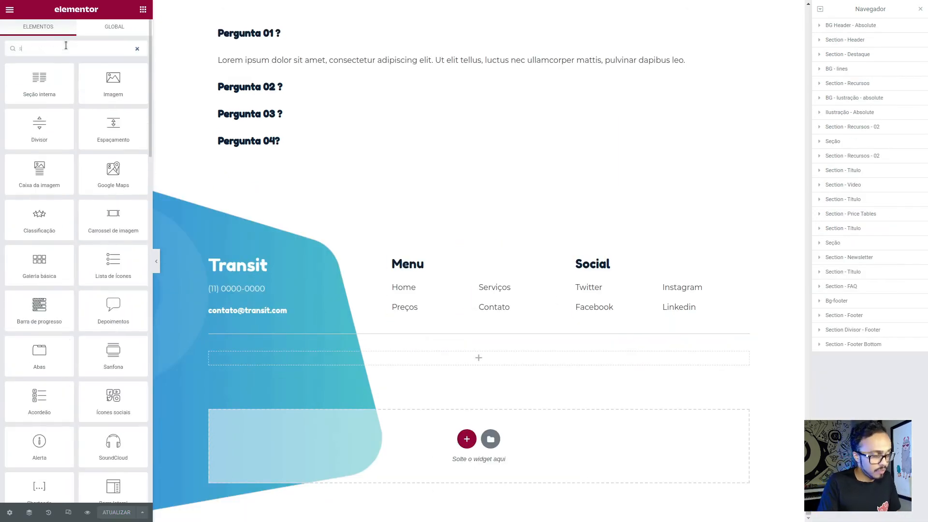
text(oci)
drag(39, 80, 437, 355)
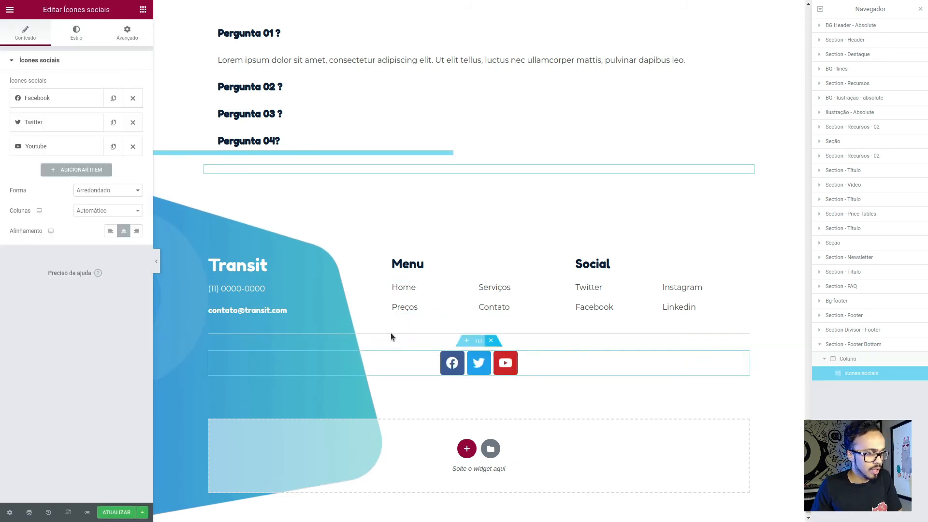
- Insert a Texto widget below the social icons in the footer's bottom section
click(129, 43)
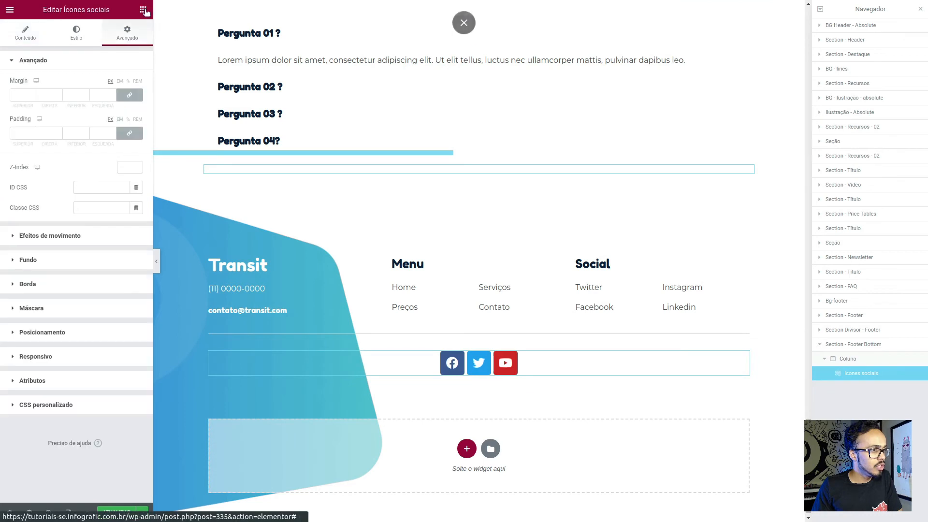
click(143, 10)
drag(80, 147, 541, 371)
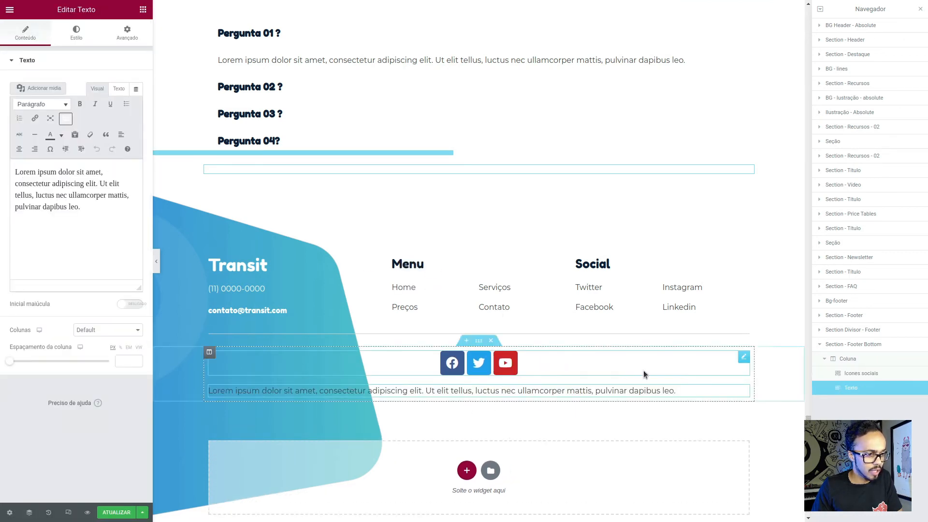
- Set the width of the social icons widget to Em linha (auto)
click(745, 358)
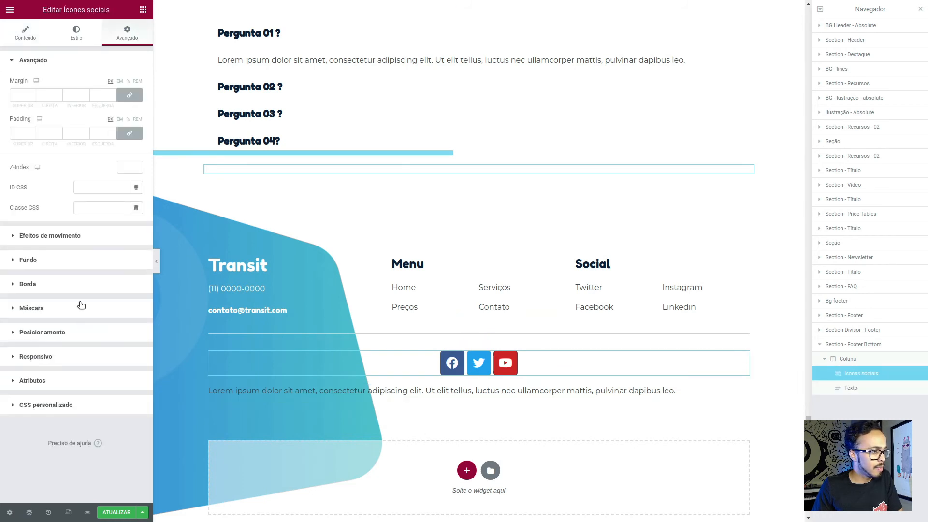
click(75, 334)
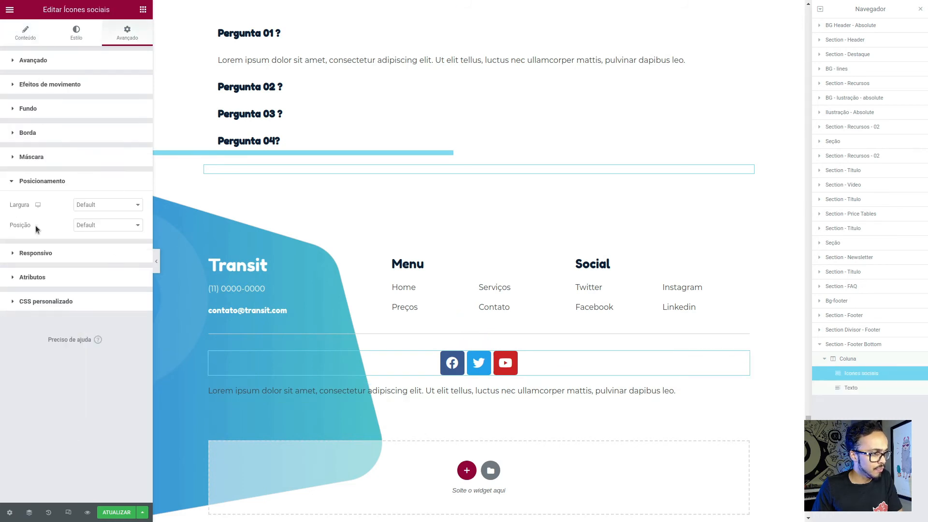
click(101, 205)
click(103, 228)
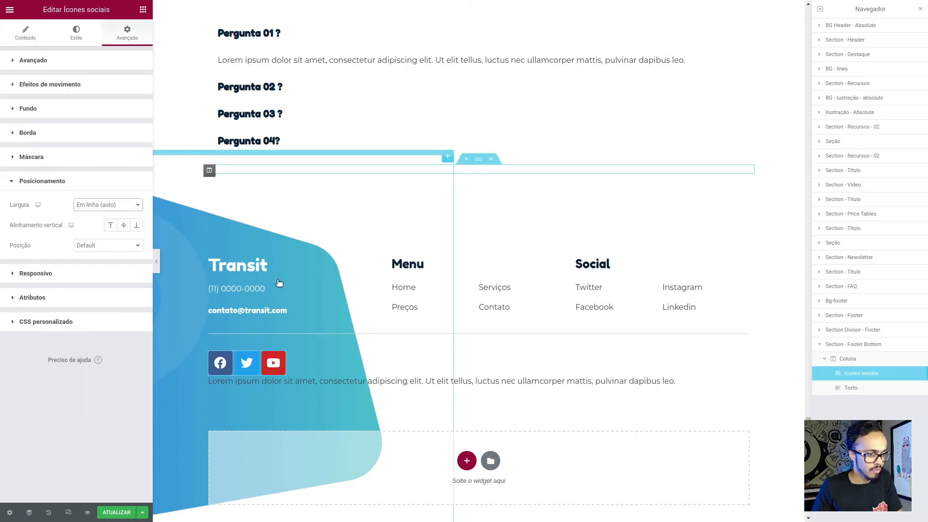
- Replace the placeholder text with "2021 Infografic. Todos direitos reservados" from Figma and set the text widget's width to Em linha (auto)
click(690, 381)
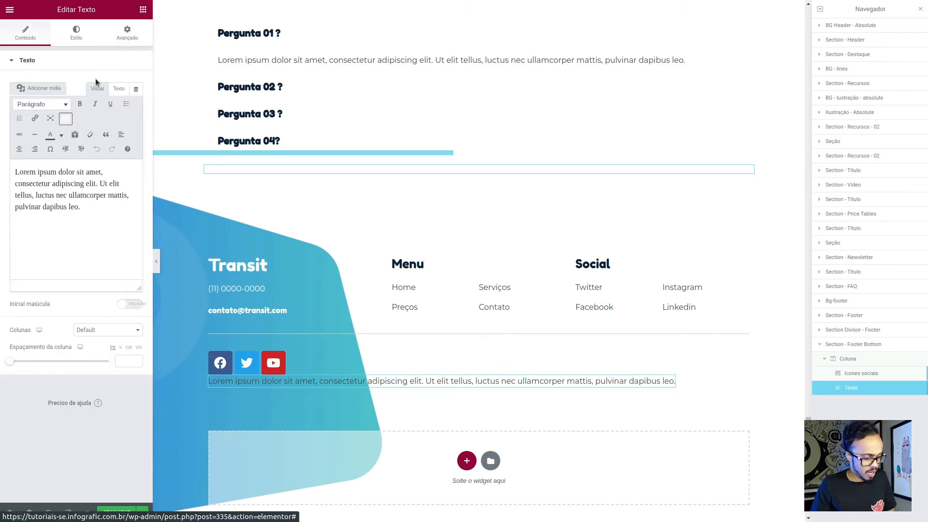
key(alt+Tab)
click(503, 461)
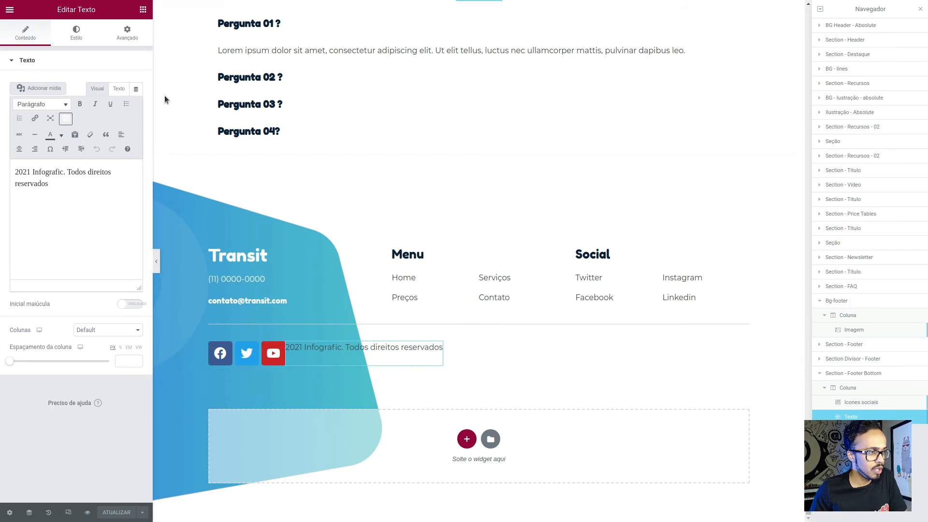
- Set the copyright text widget's vertical alignment to the middle in its positioning settings
click(127, 33)
click(43, 332)
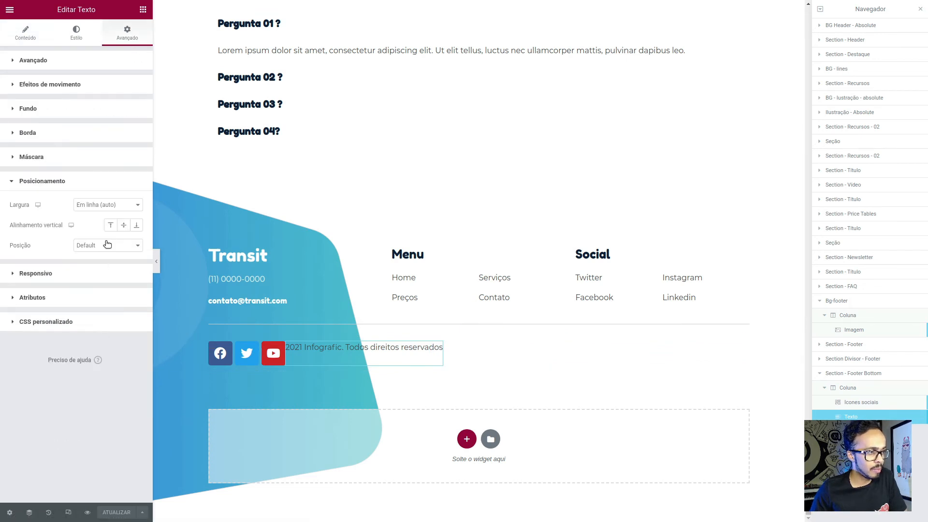
click(126, 228)
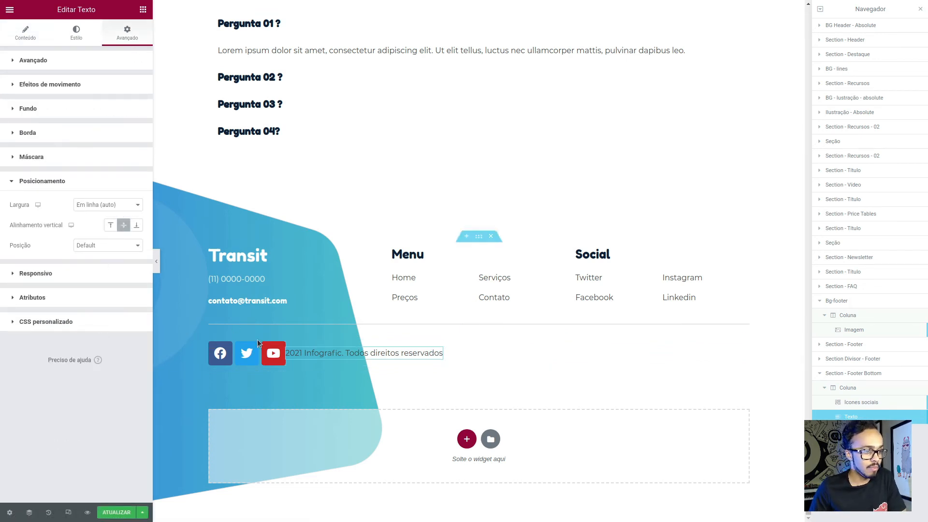
- Set the social icons widget's vertical alignment to the middle in its positioning settings
click(273, 345)
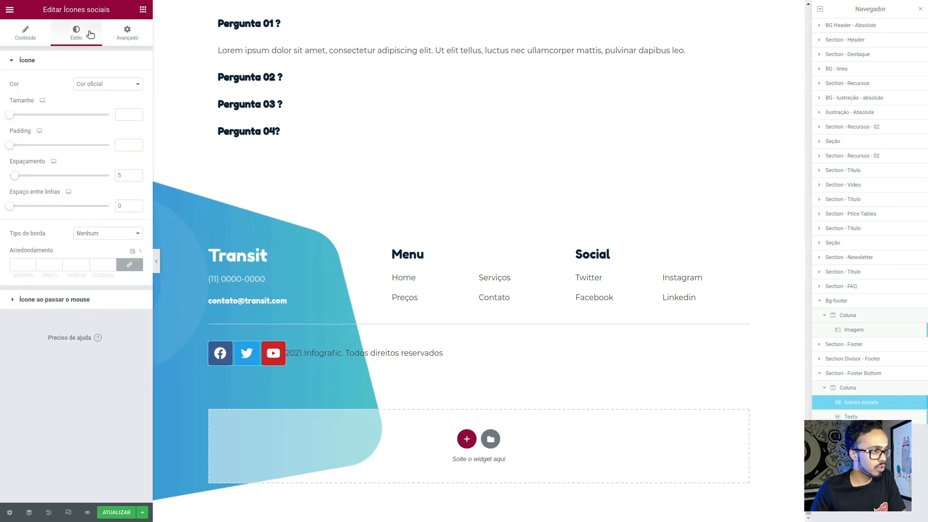
click(127, 33)
click(75, 334)
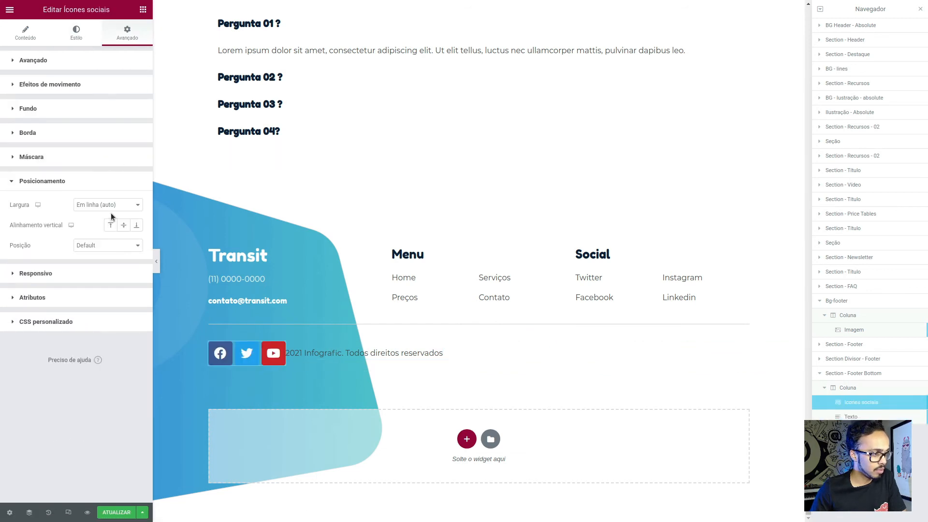
click(123, 225)
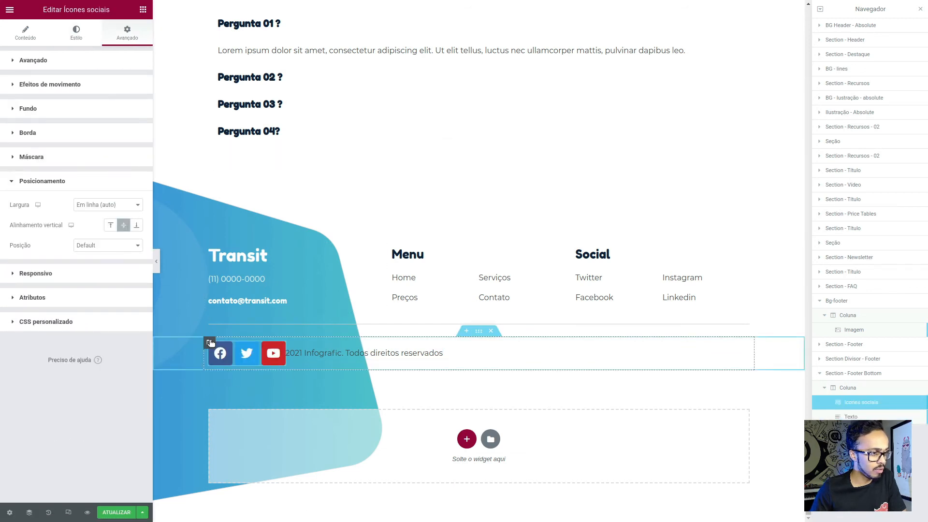
- Set the horizontal alignment of the footer bottom section's column to Centralizar
click(210, 342)
click(106, 125)
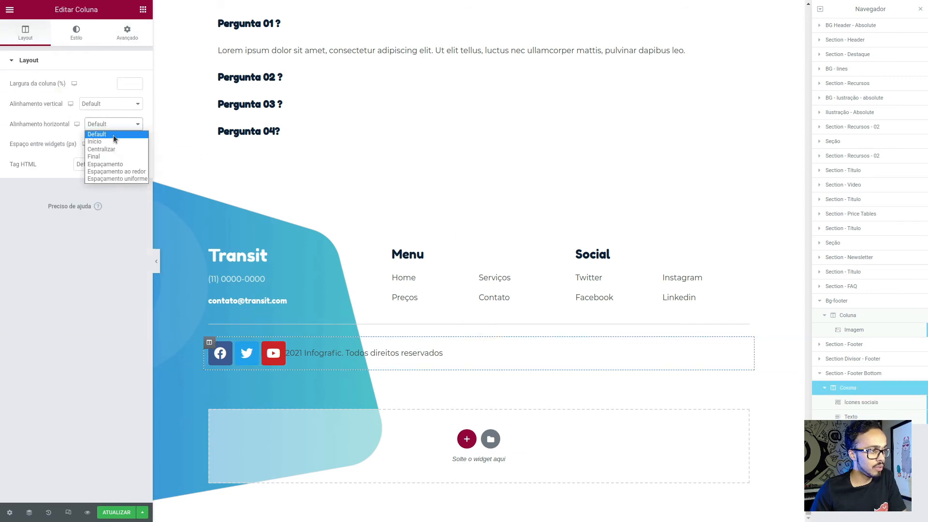
click(115, 149)
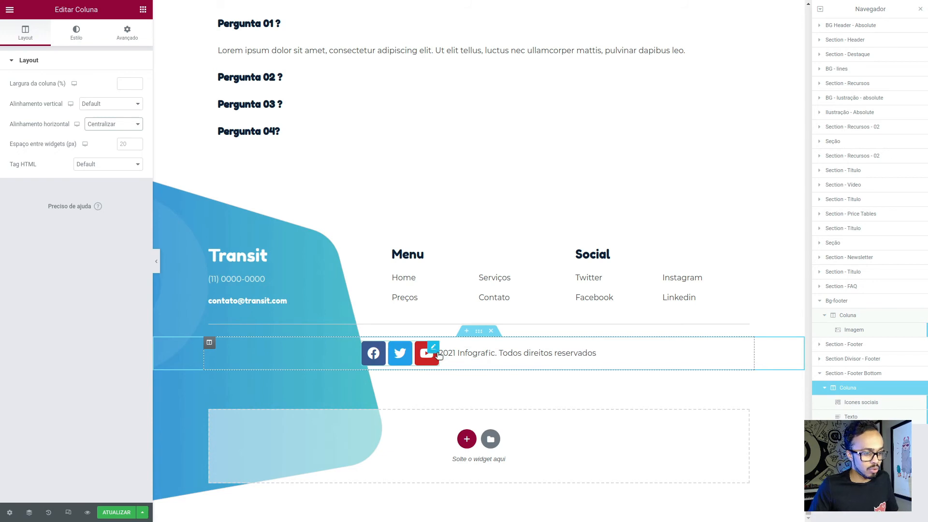
- Check the footer design in Figma, return to Elementor and set the social icons' shape to Círculo
key(alt+Tab)
key(alt+Tab)
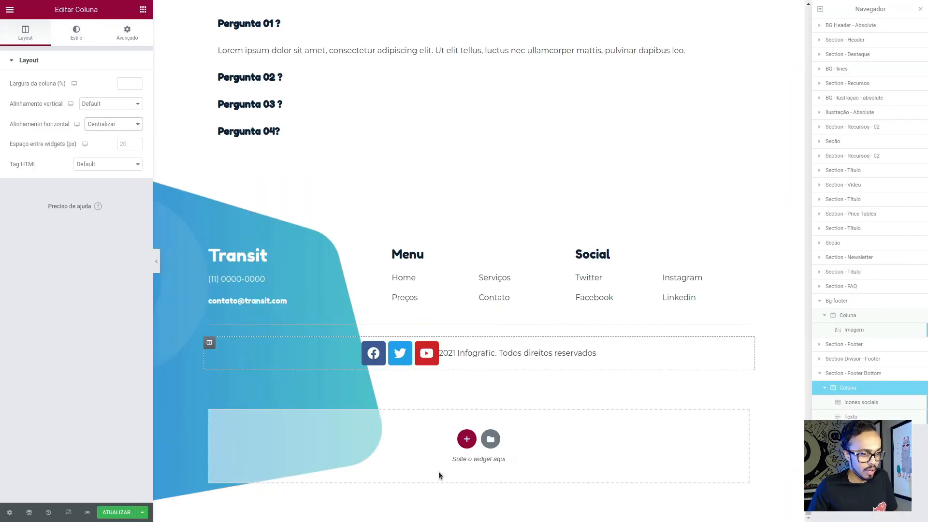
click(435, 349)
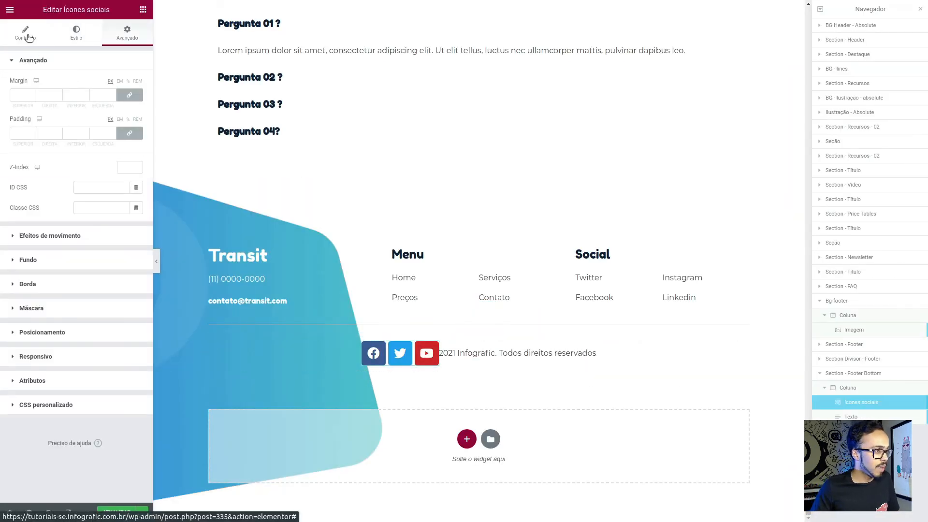
click(25, 33)
click(90, 191)
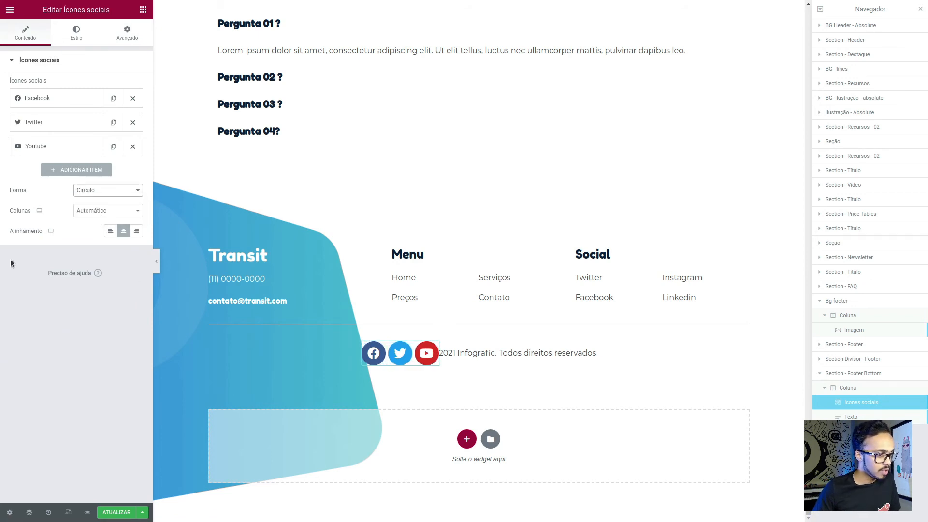
- Set the social icons' colour mode to Personalizar and their primary colour to the global colour Primary - Dark
click(107, 211)
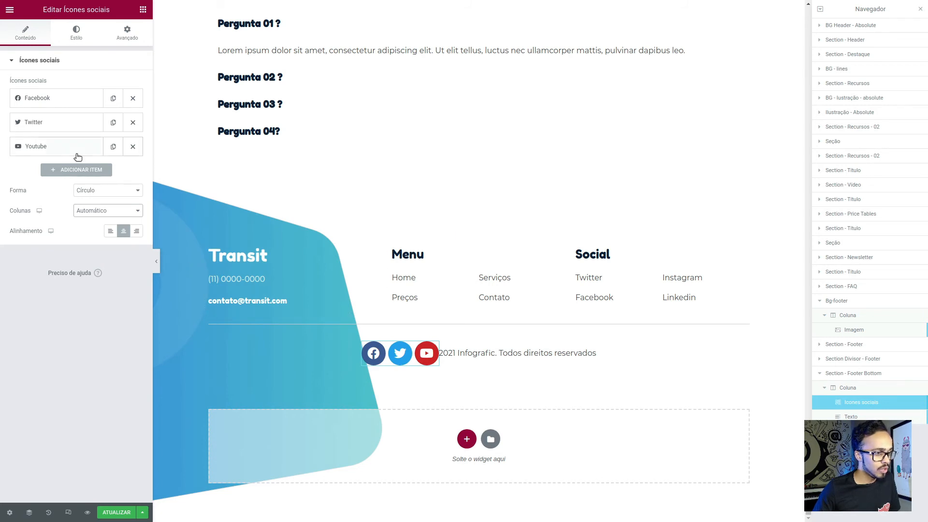
key(alt+Tab)
key(alt+Tab)
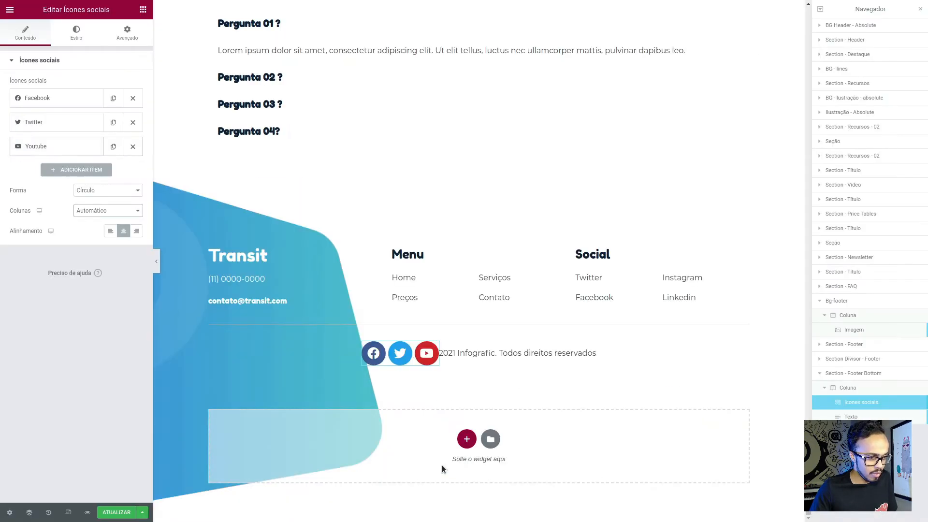
click(75, 34)
click(112, 85)
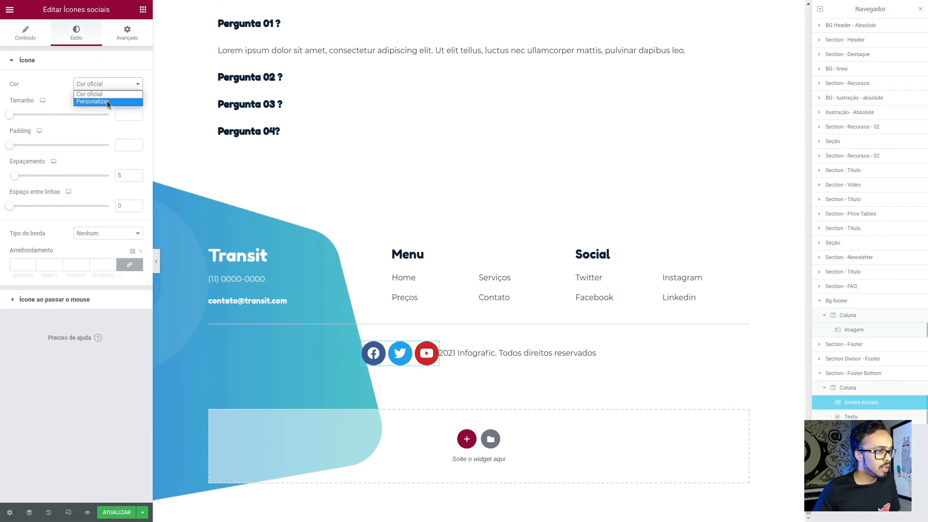
click(107, 102)
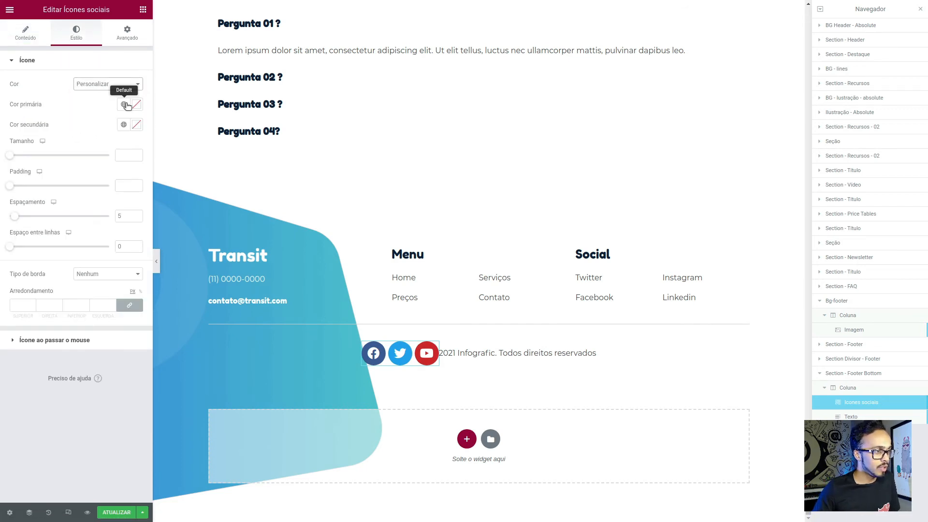
click(125, 104)
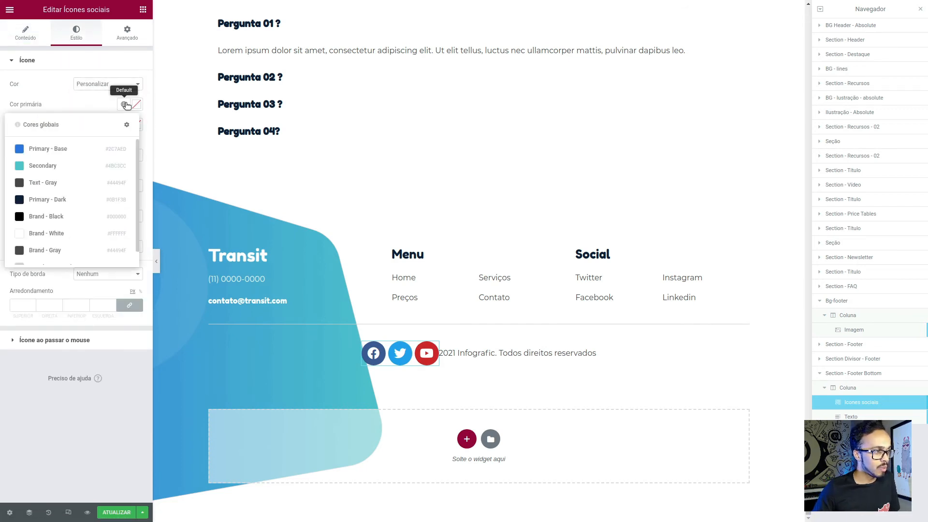
click(68, 202)
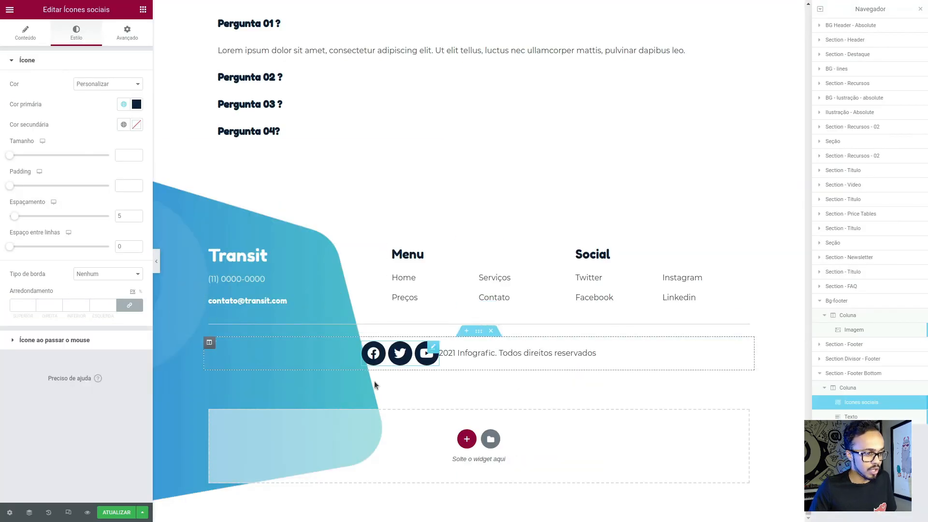
- Check the Twitter icon's fill in Figma, return to Elementor and set the social icons' secondary colour to the global Brand - White
click(124, 124)
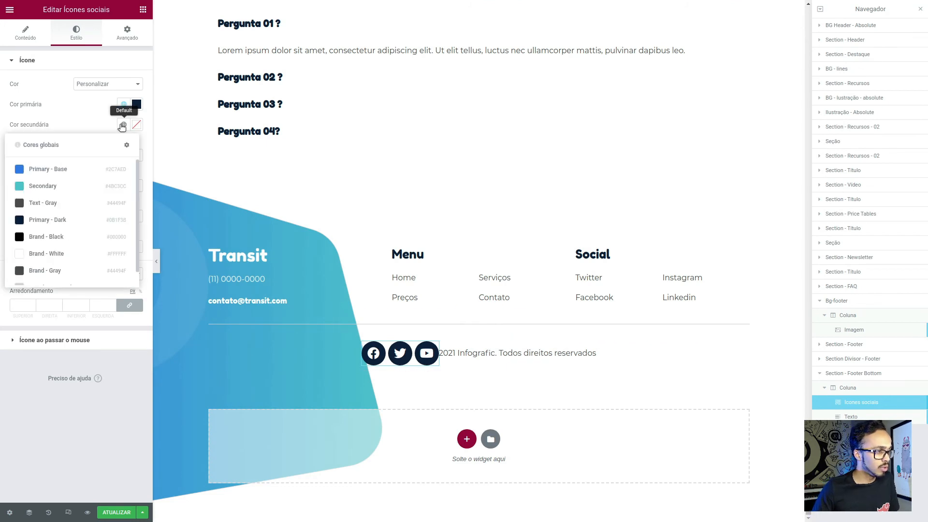
click(62, 274)
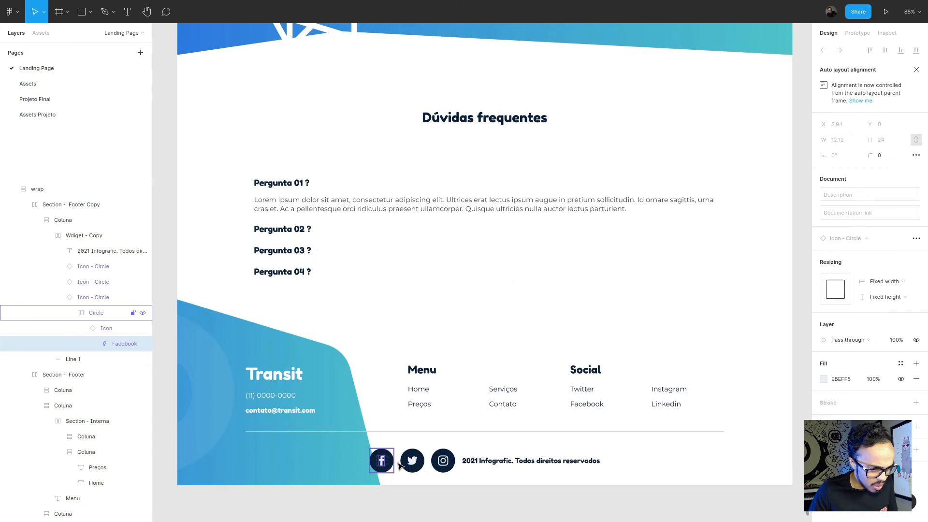
click(411, 463)
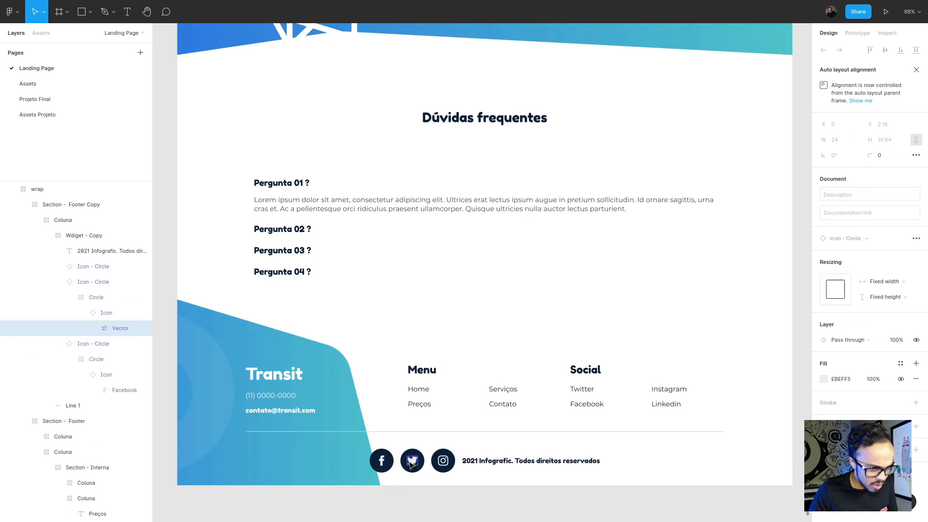
click(849, 383)
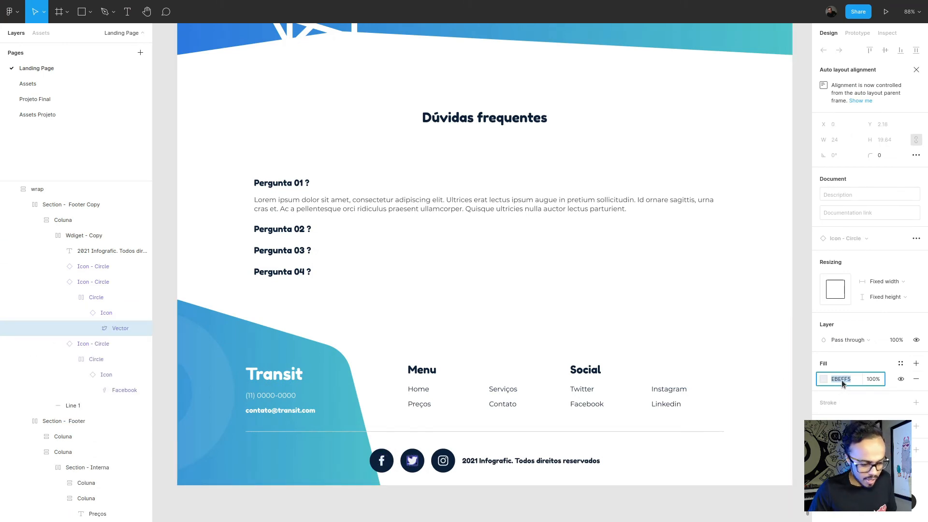
key(alt+Tab)
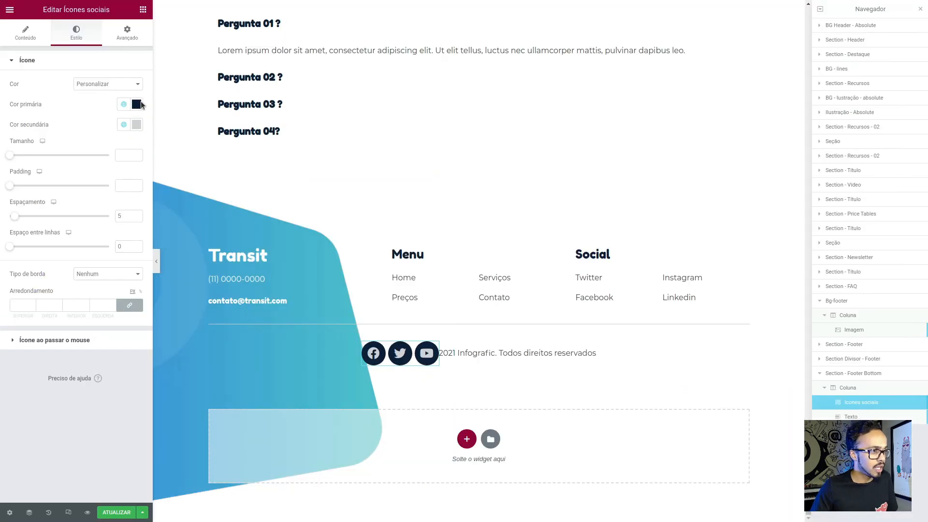
click(123, 126)
click(62, 251)
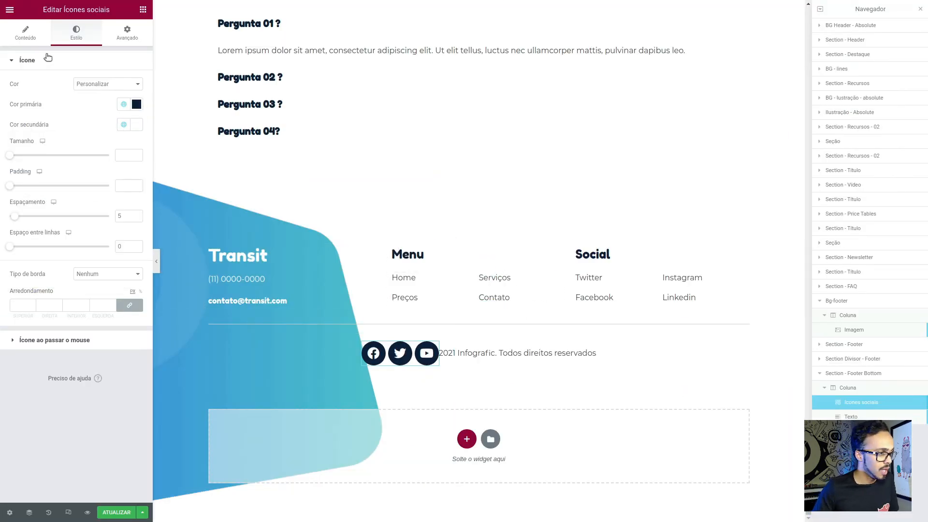
- Set the social icons' size to 24 and, after checking the icon circle's padding in Figma, set their padding to 0,7 in Elementor
click(121, 153)
text(24)
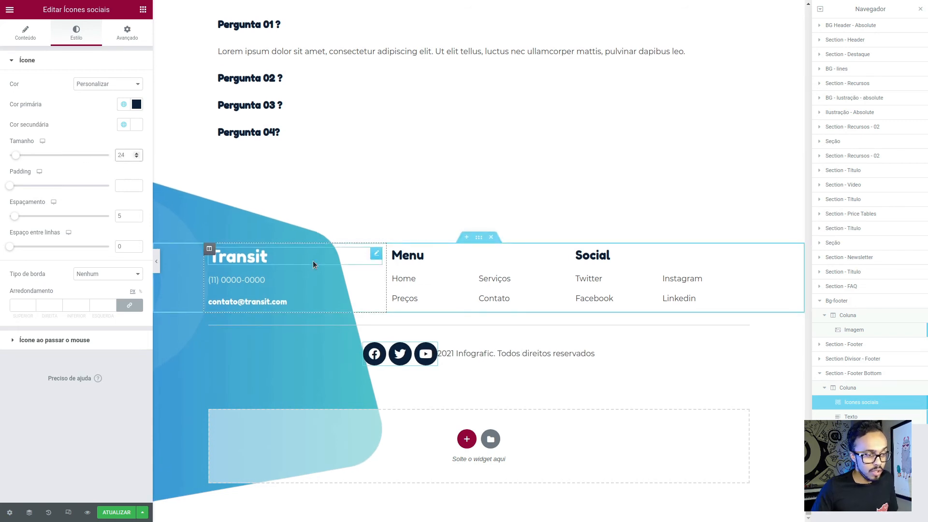
key(alt+Tab)
scroll(371, 482, up, 3)
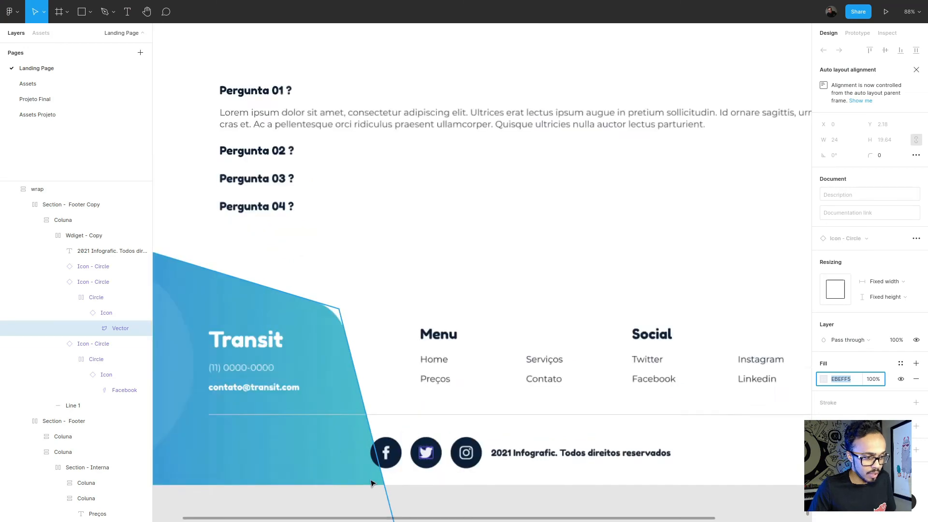
scroll(371, 482, up, 4)
click(527, 442)
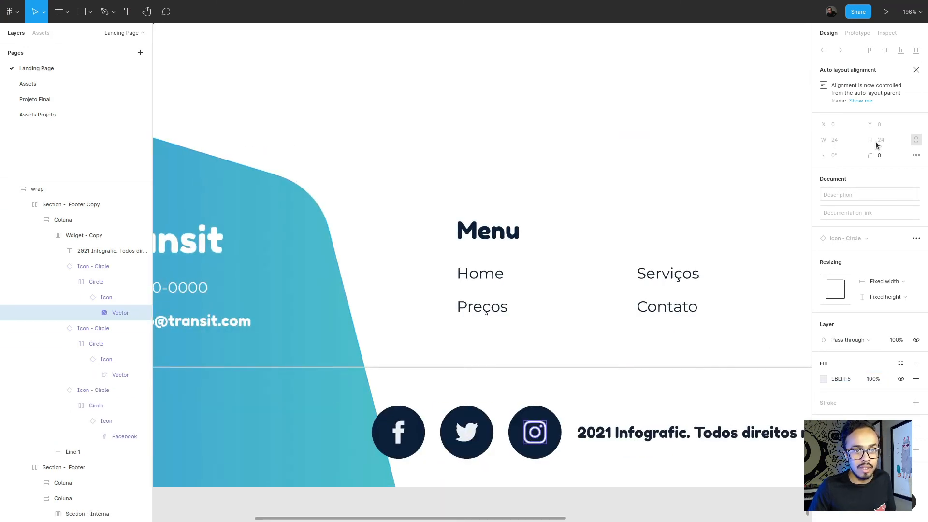
click(550, 417)
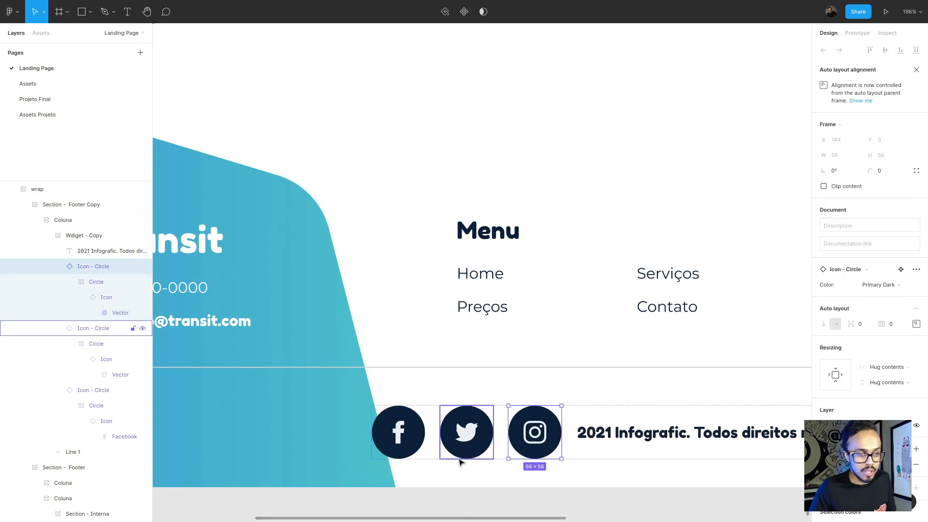
click(90, 285)
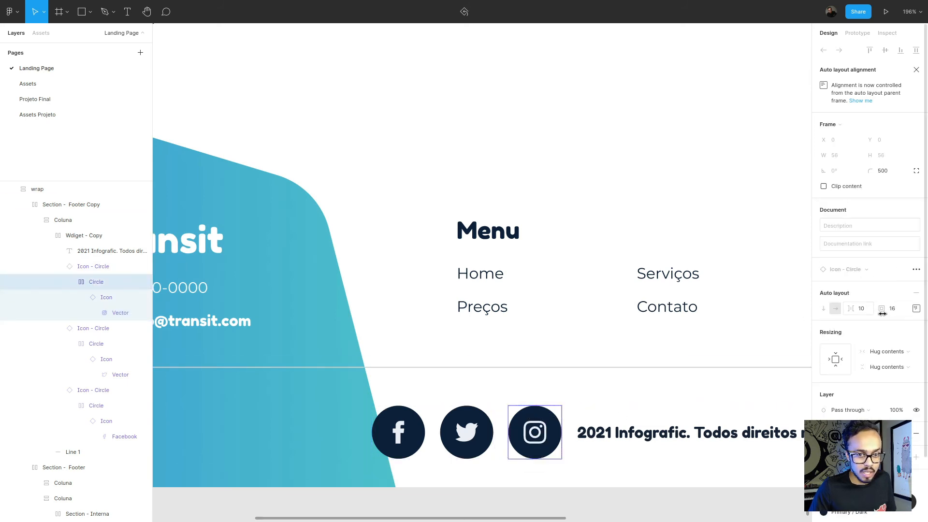
click(916, 308)
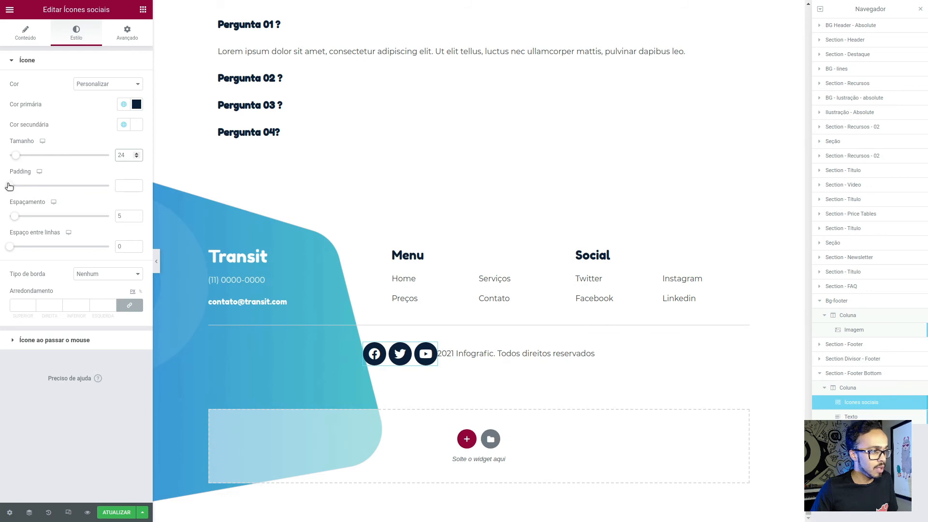
drag(10, 187, 25, 188)
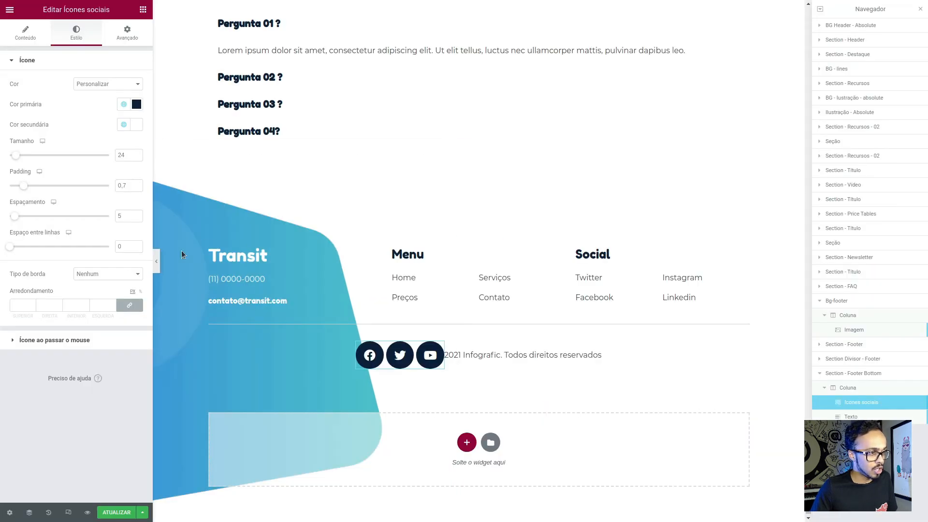
- Check the bottom row's item spacing in Figma, return to Elementor and set the social icons' spacing to 16
click(465, 226)
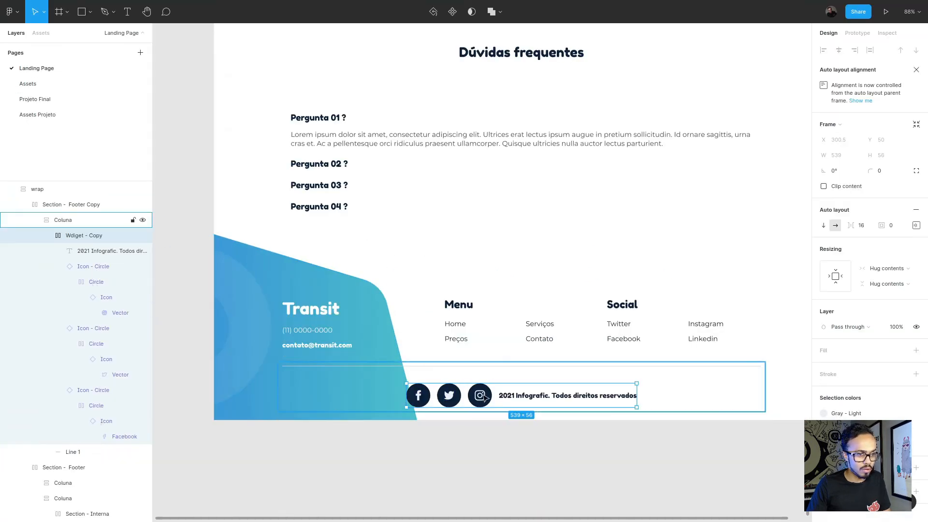
click(99, 251)
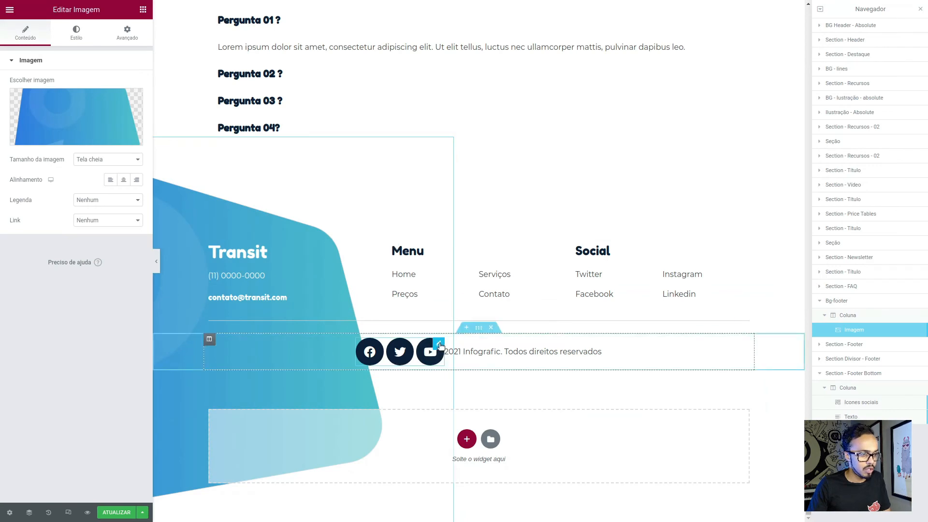
click(399, 351)
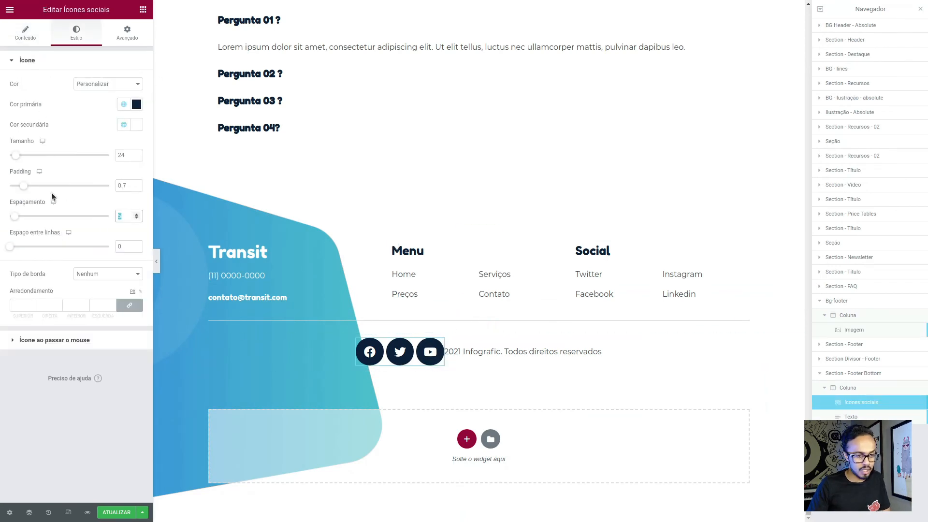
text(16)
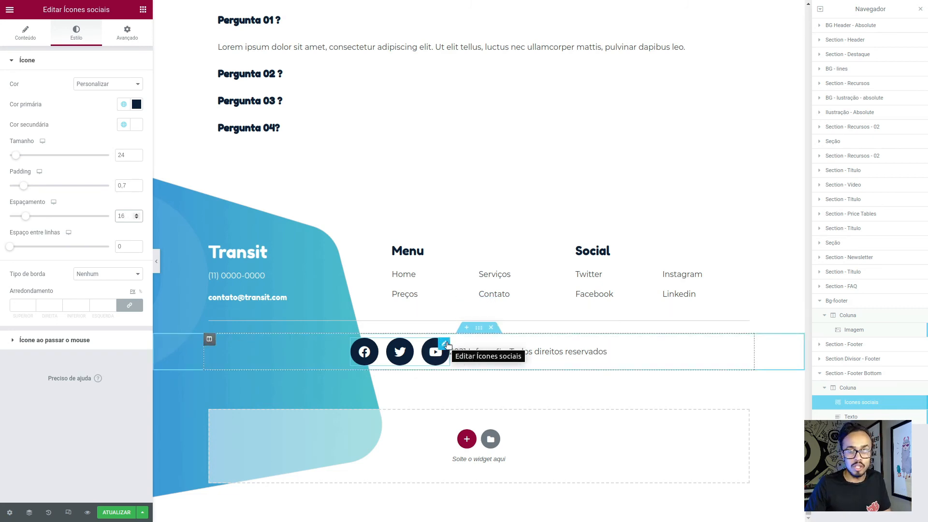
- Unlink the social icons widget's margin values and set its right margin to 16 px
click(127, 33)
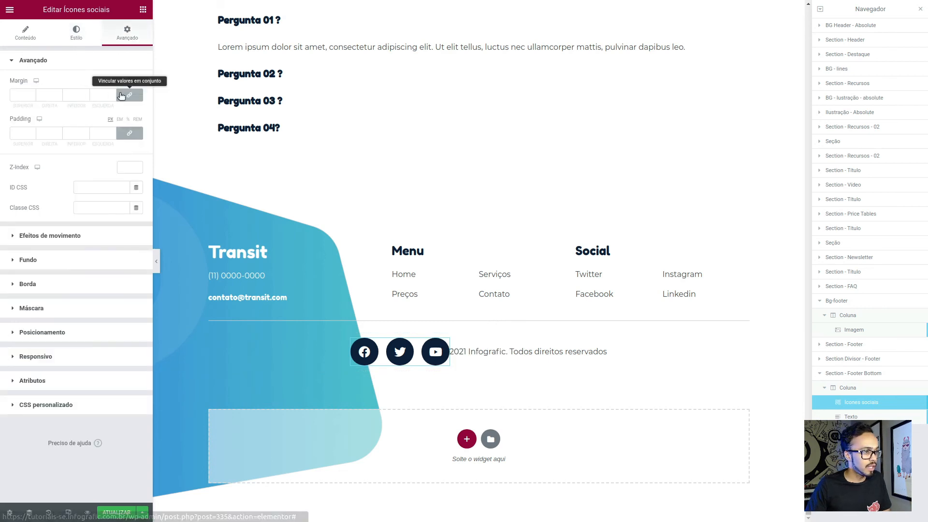
click(121, 95)
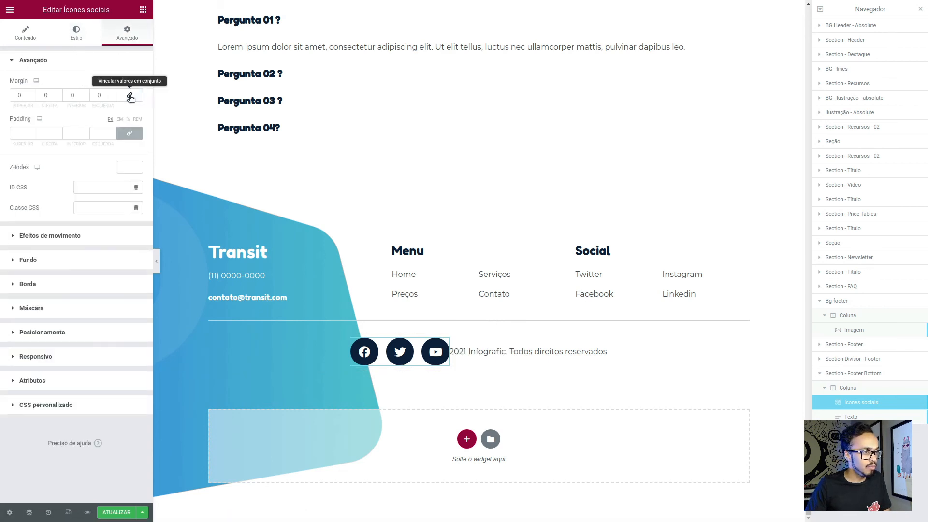
double_click(44, 95)
text(16)
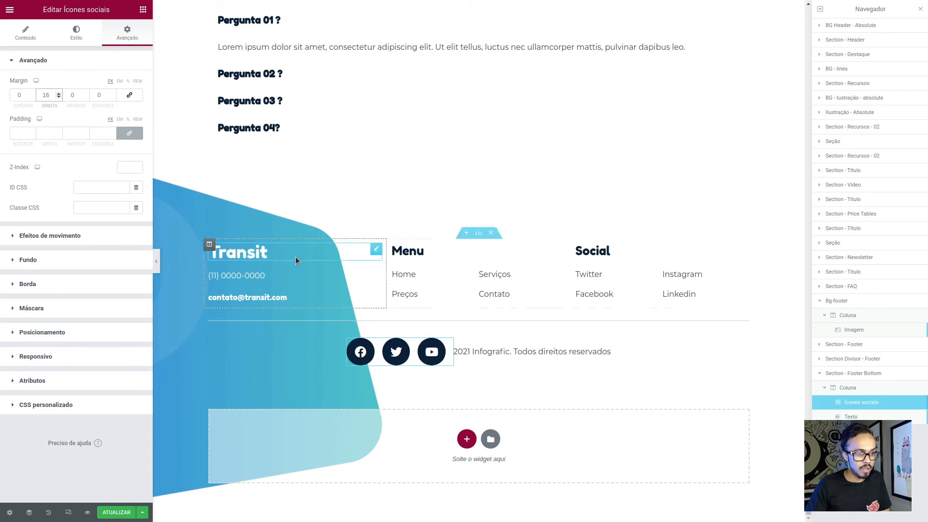
- Set the copyright text's colour to the global Primary - Dark and apply a bold global heading font as its typography
click(604, 352)
click(124, 104)
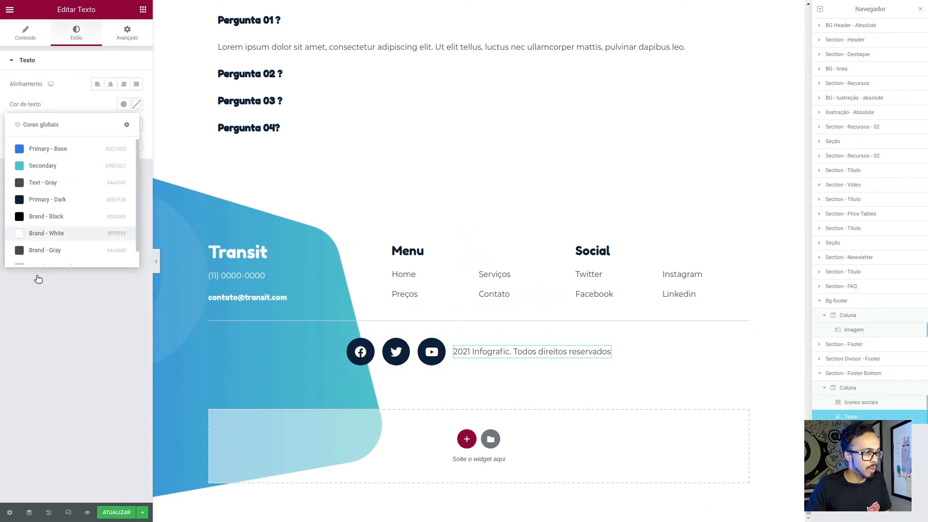
click(71, 196)
click(121, 126)
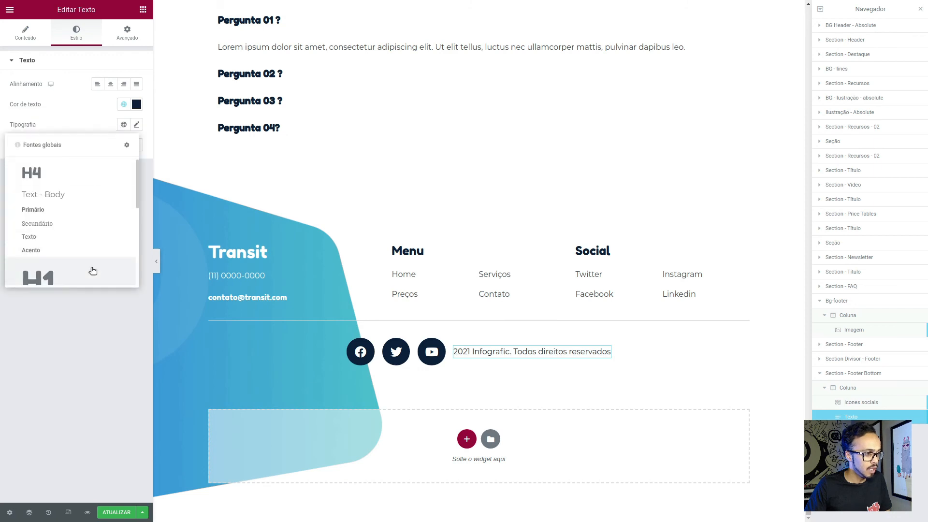
scroll(86, 263, down, 5)
click(70, 279)
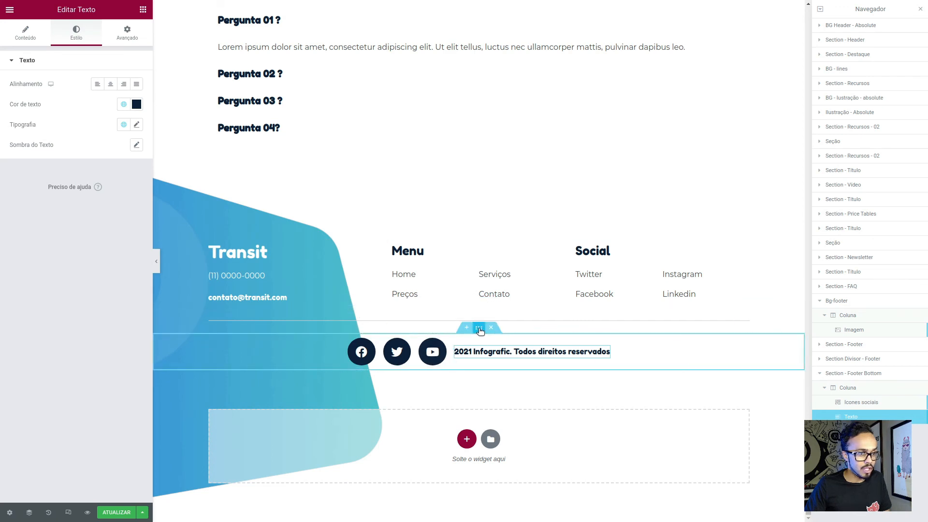
- Unlink the footer bottom section's margin values and open its bottom margin for editing
click(480, 331)
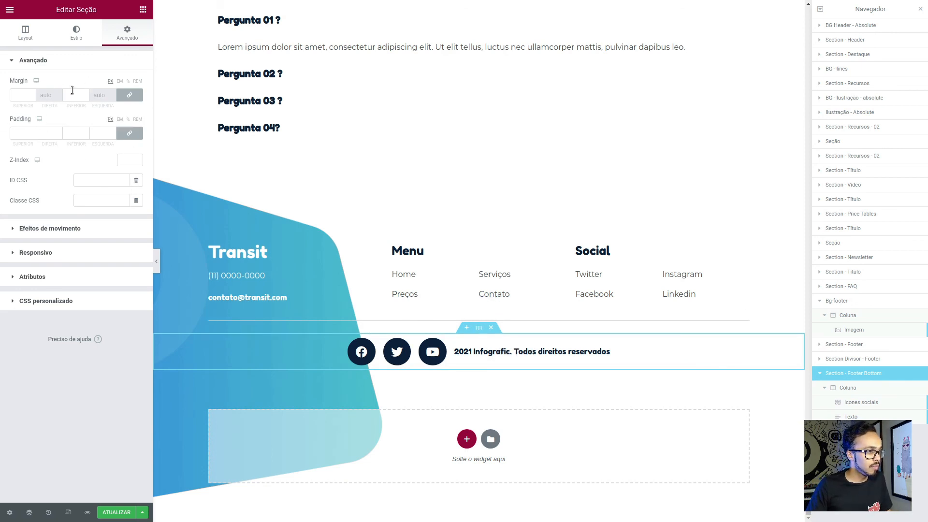
click(129, 95)
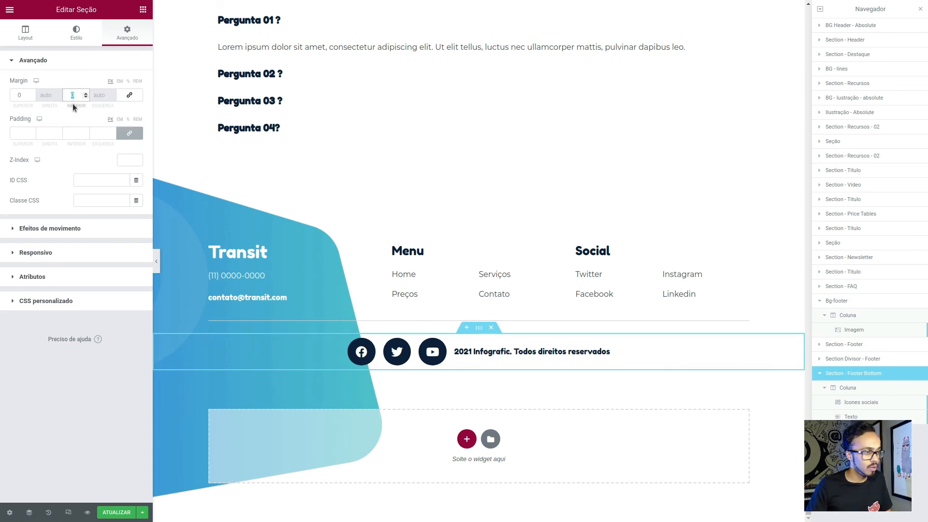
- Preview the page without the editing panel and compare its footer with the Figma design
click(156, 261)
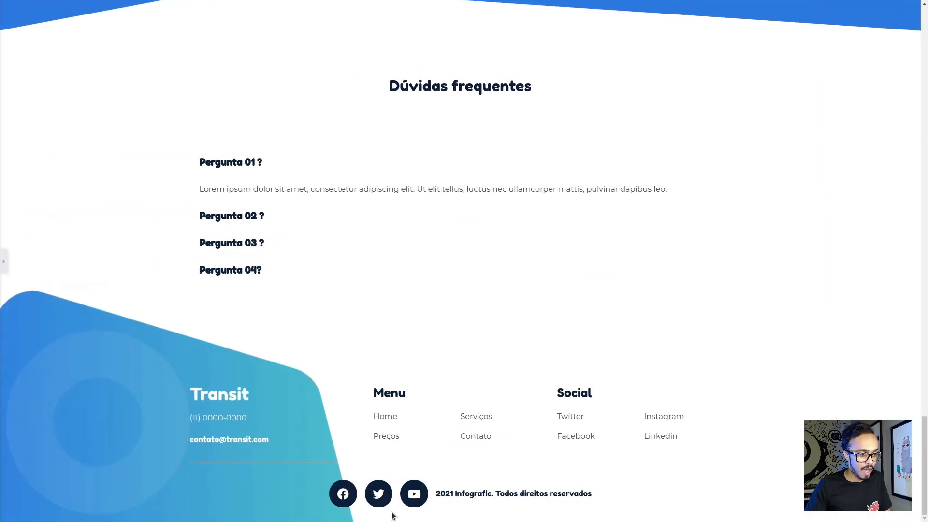
scroll(708, 391, up, 2)
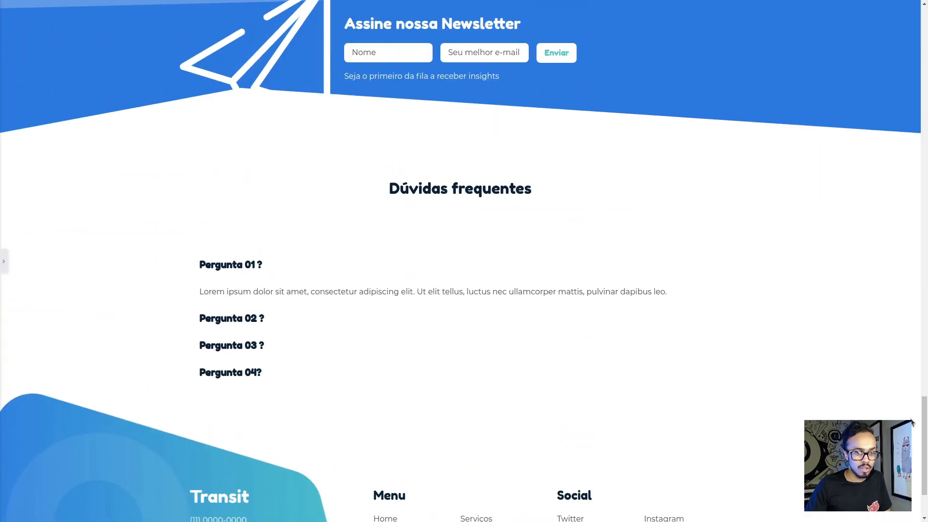
drag(924, 427, 858, 514)
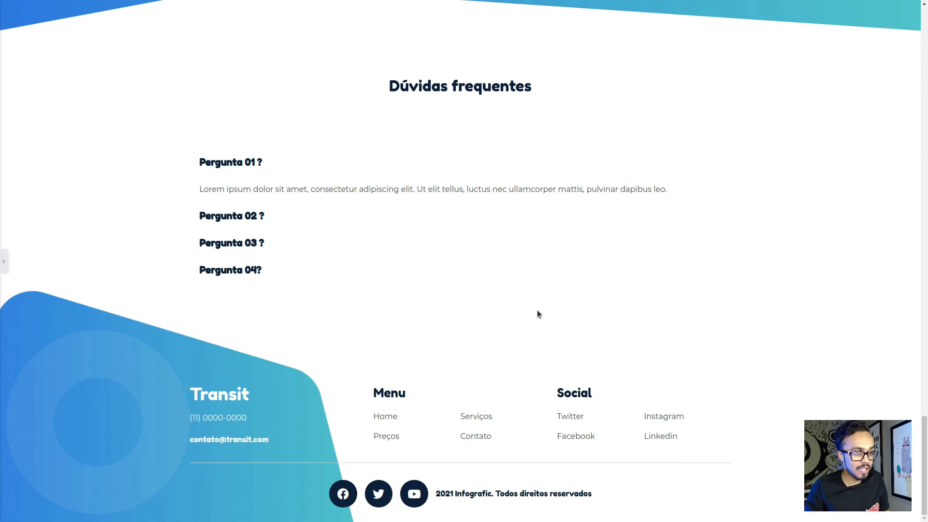
key(alt+Tab)
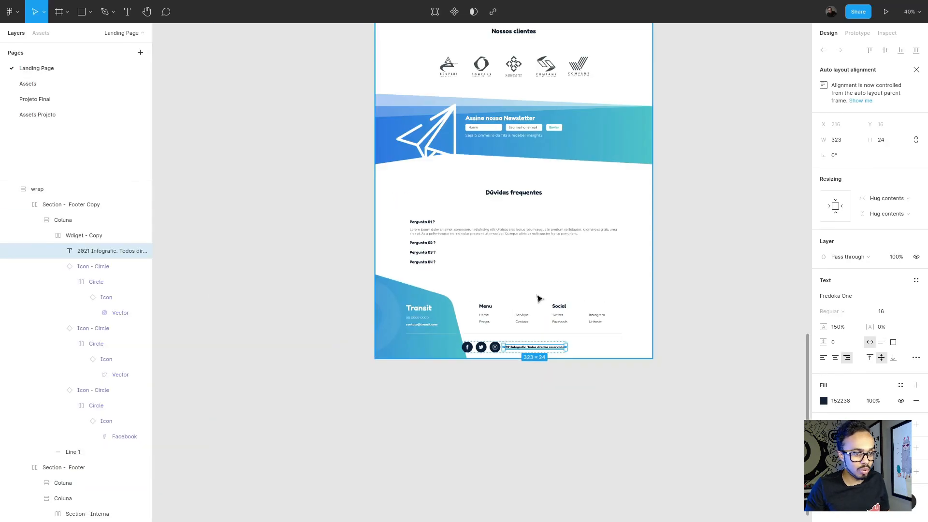
- Look over the landing page design in Figma and compare its lower sections with the page previewed in Elementor
scroll(537, 290, up, 5)
click(735, 466)
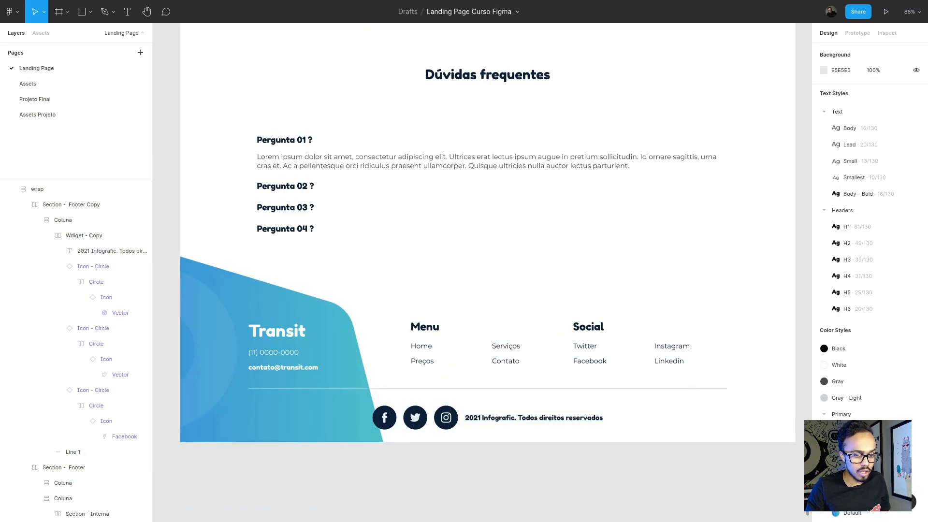
drag(807, 468, 792, 302)
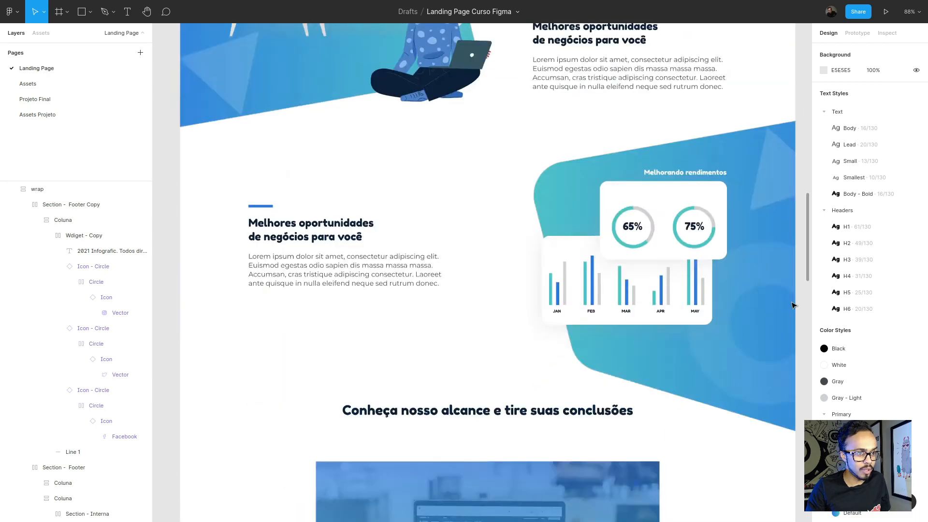
scroll(793, 305, down, 10)
key(alt+Tab)
scroll(611, 294, up, 3)
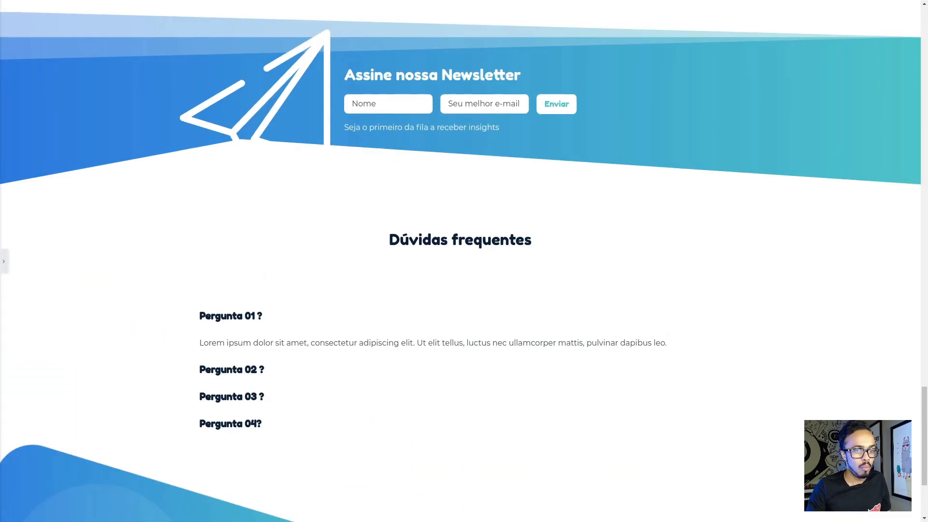
mouse_move(924, 423)
mouse_down()
mouse_move(924, 41)
mouse_move(925, 437)
mouse_up()
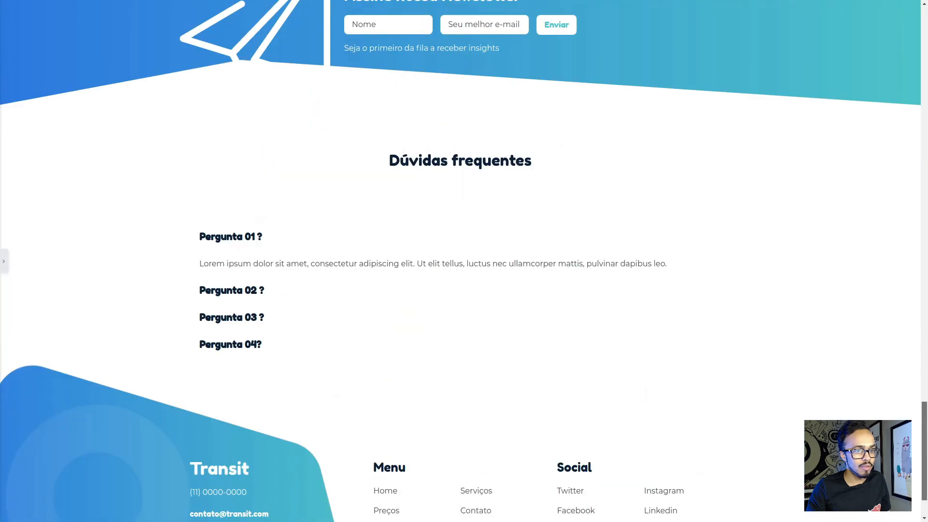
- Restore the editing panel and check the landing page in responsive mode at tablet and mobile sizes, ending on the desktop view
click(5, 262)
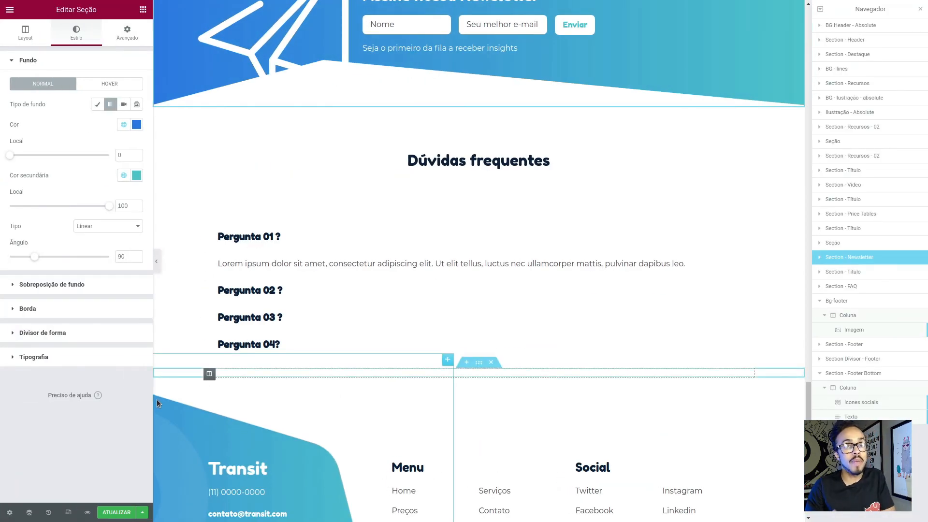
click(69, 513)
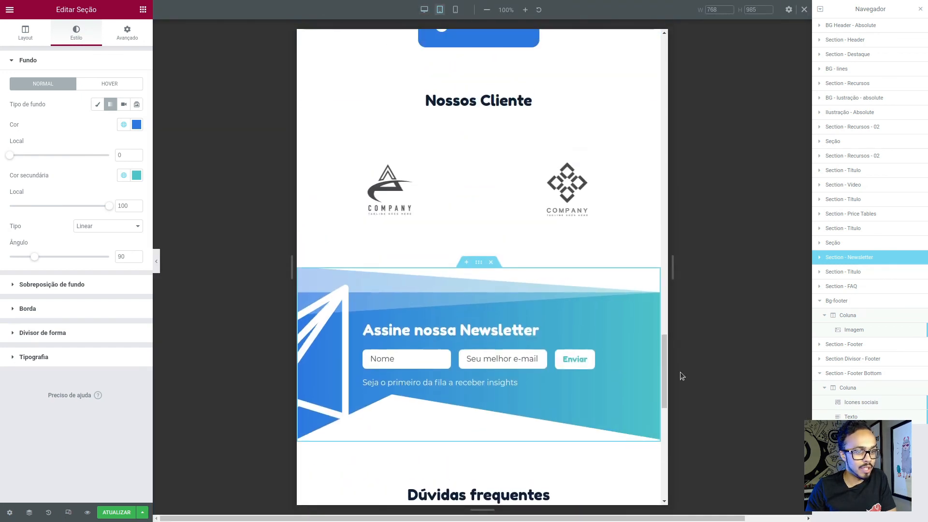
drag(665, 370, 653, 2)
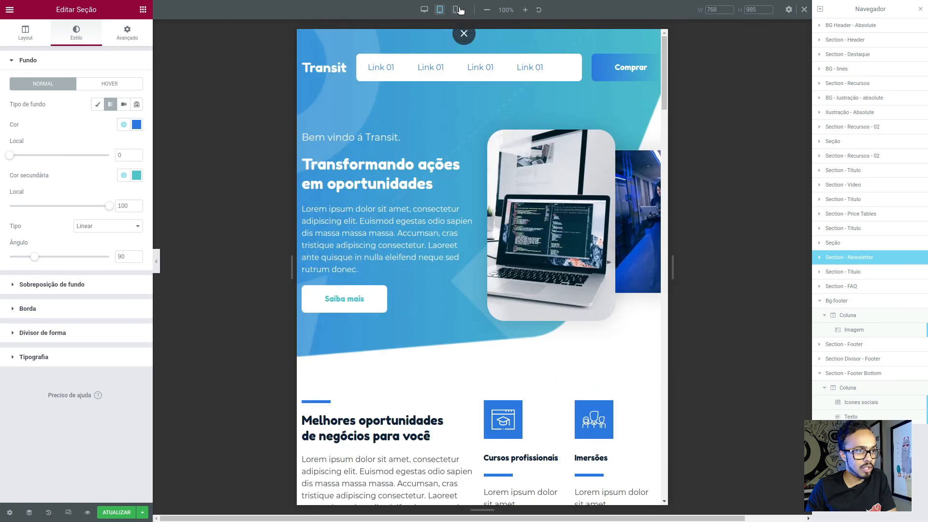
click(455, 10)
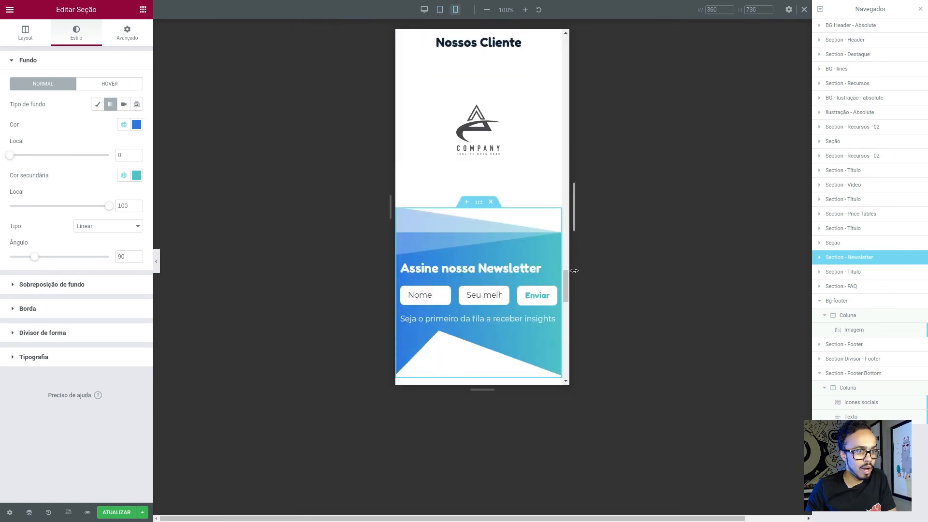
drag(566, 290, 576, 36)
click(424, 9)
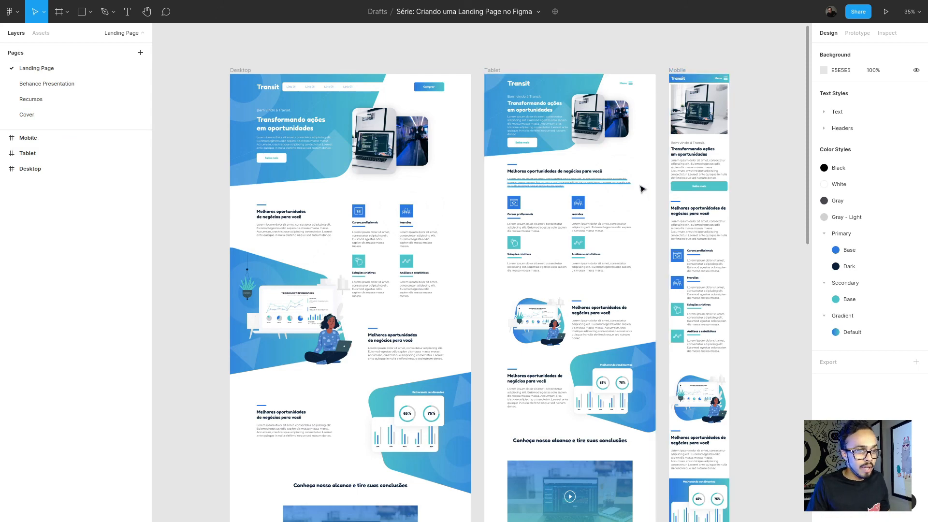
- Switch to the Figma file with the Desktop, Tablet and Mobile frames and examine how the sections adapt across the three layouts
scroll(633, 217, up, 2)
scroll(611, 206, up, 1)
scroll(594, 200, down, 3)
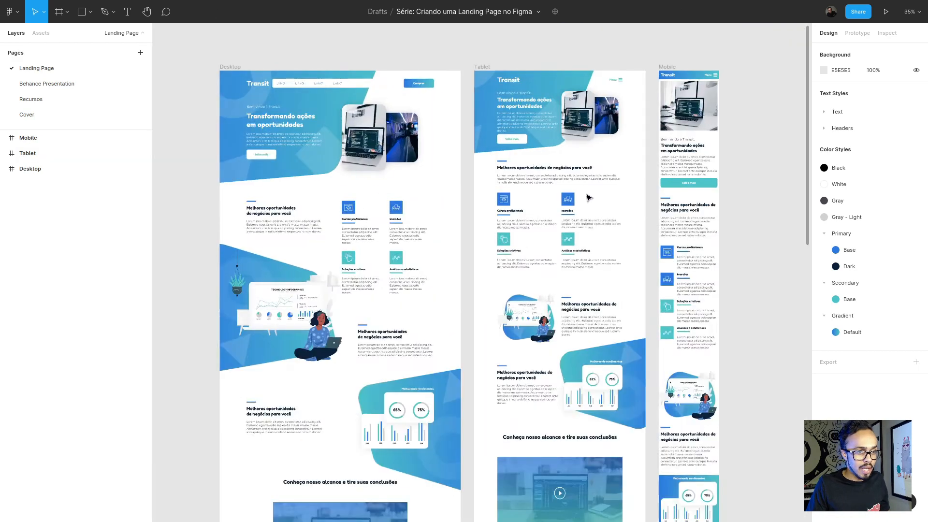
scroll(583, 165, up, 2)
scroll(584, 165, down, 1)
scroll(686, 182, up, 3)
scroll(695, 202, down, 7)
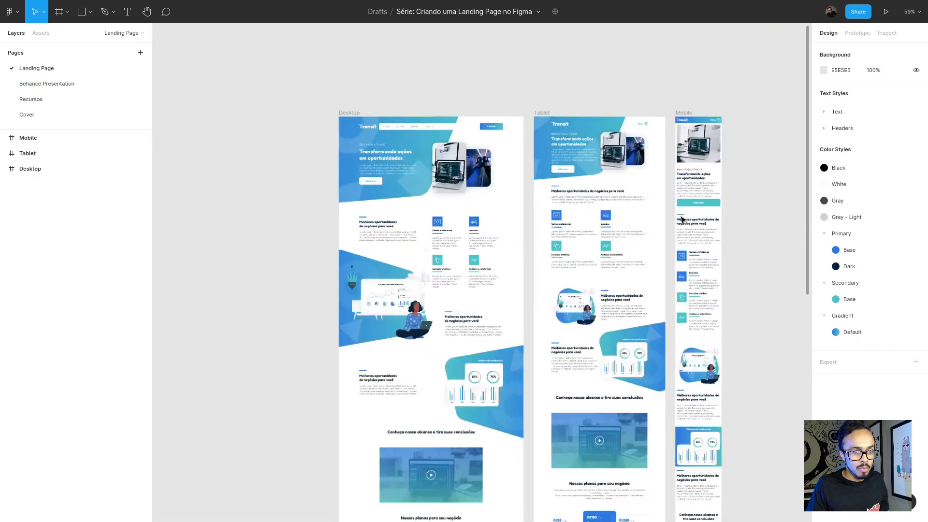
scroll(606, 293, up, 2)
scroll(599, 292, up, 8)
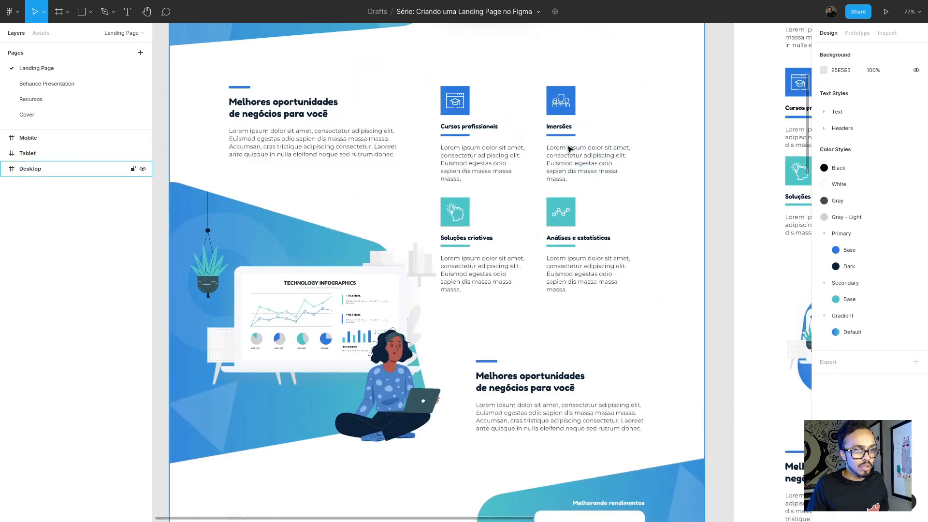
scroll(624, 152, down, 5)
scroll(677, 116, up, 6)
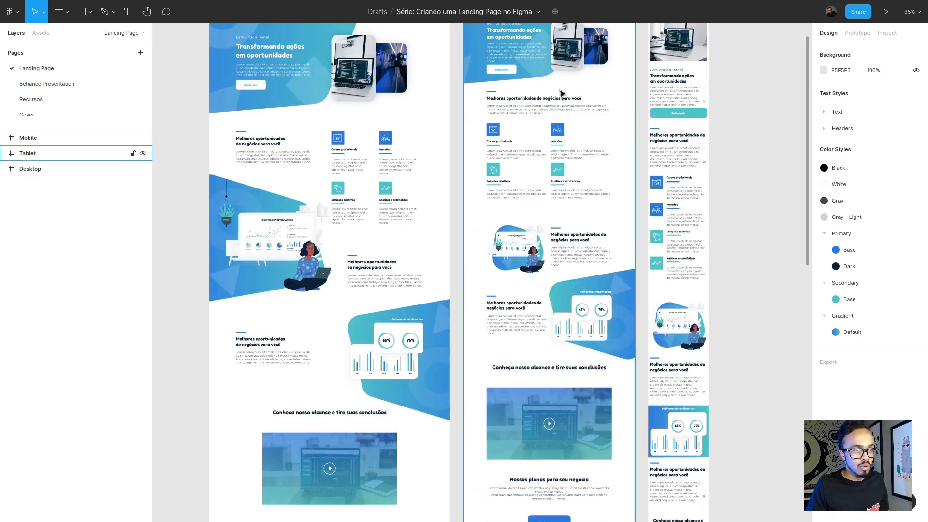
scroll(604, 207, down, 8)
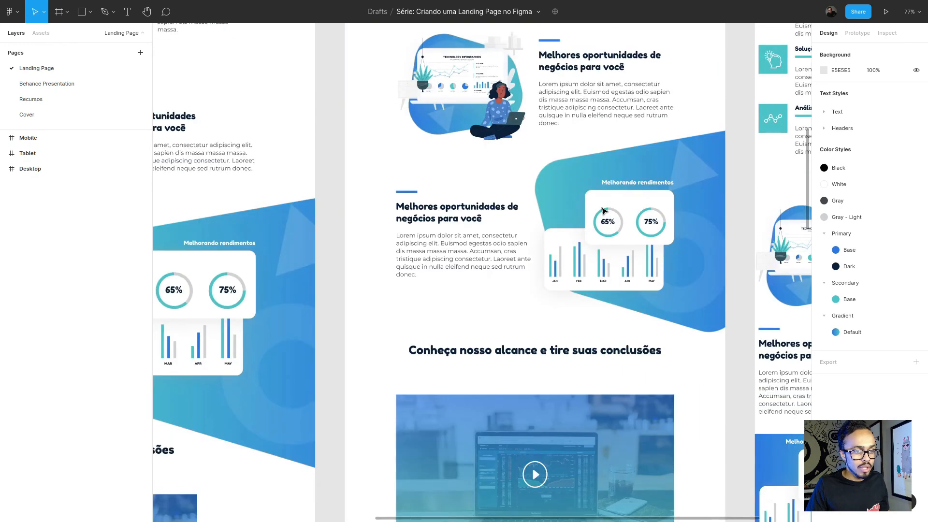